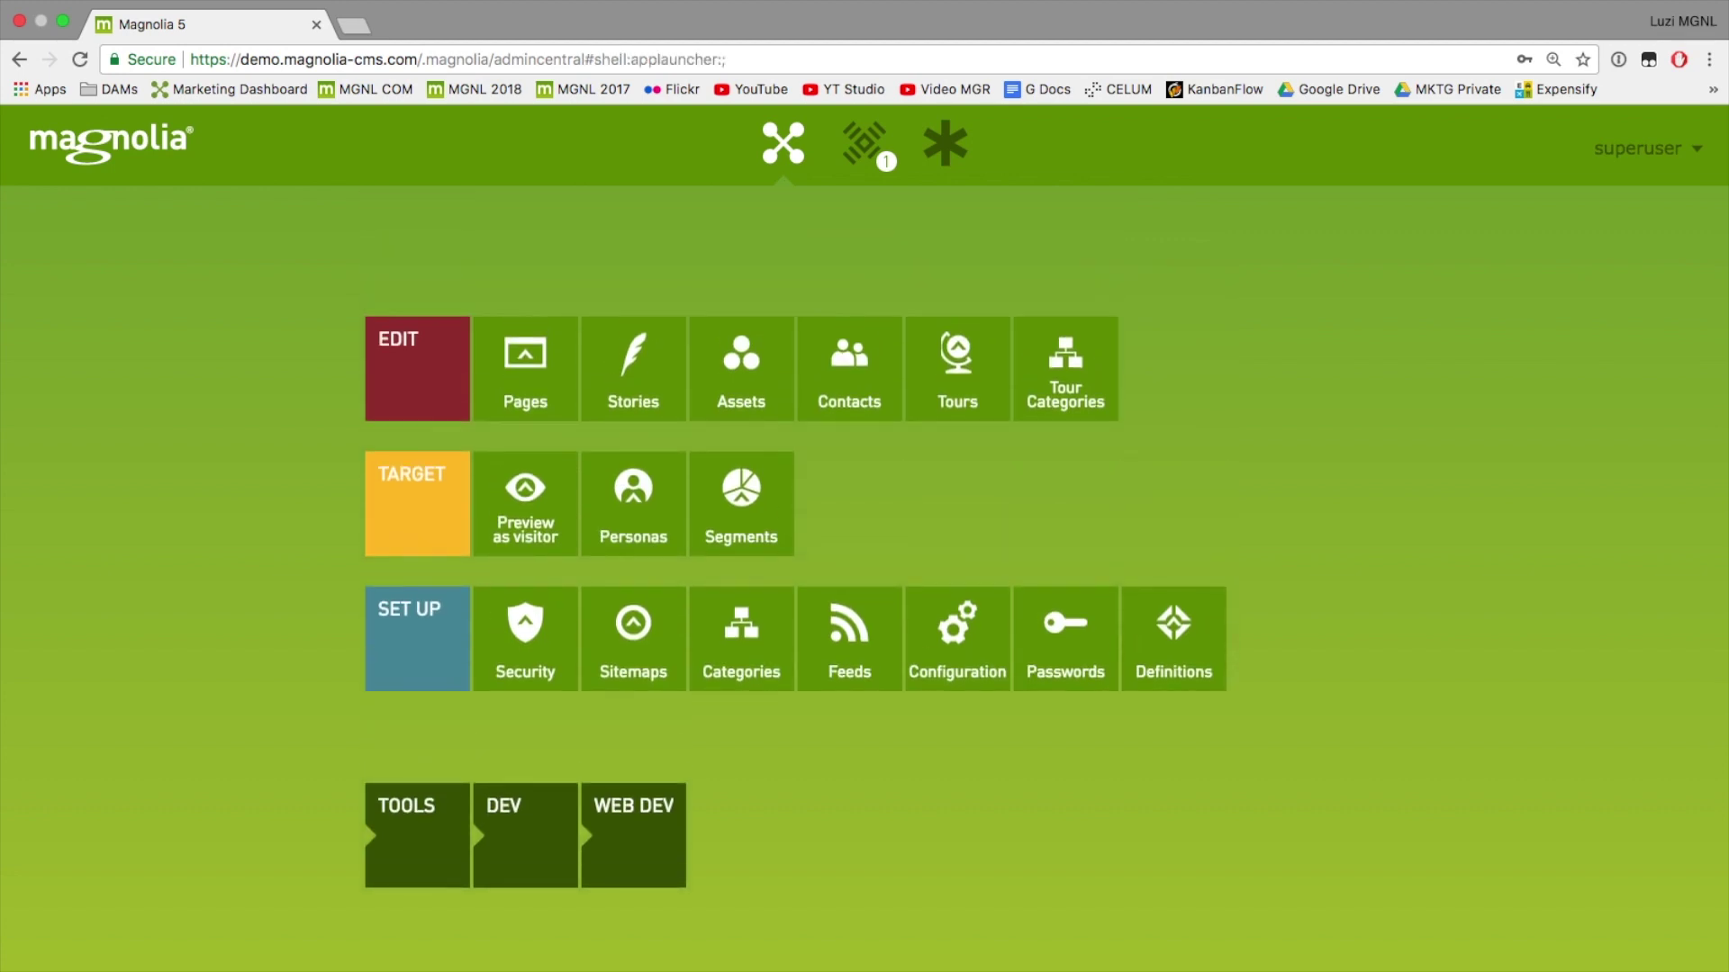
Open the Pages app and switch the About page preview from German to English.
left_click(540, 393)
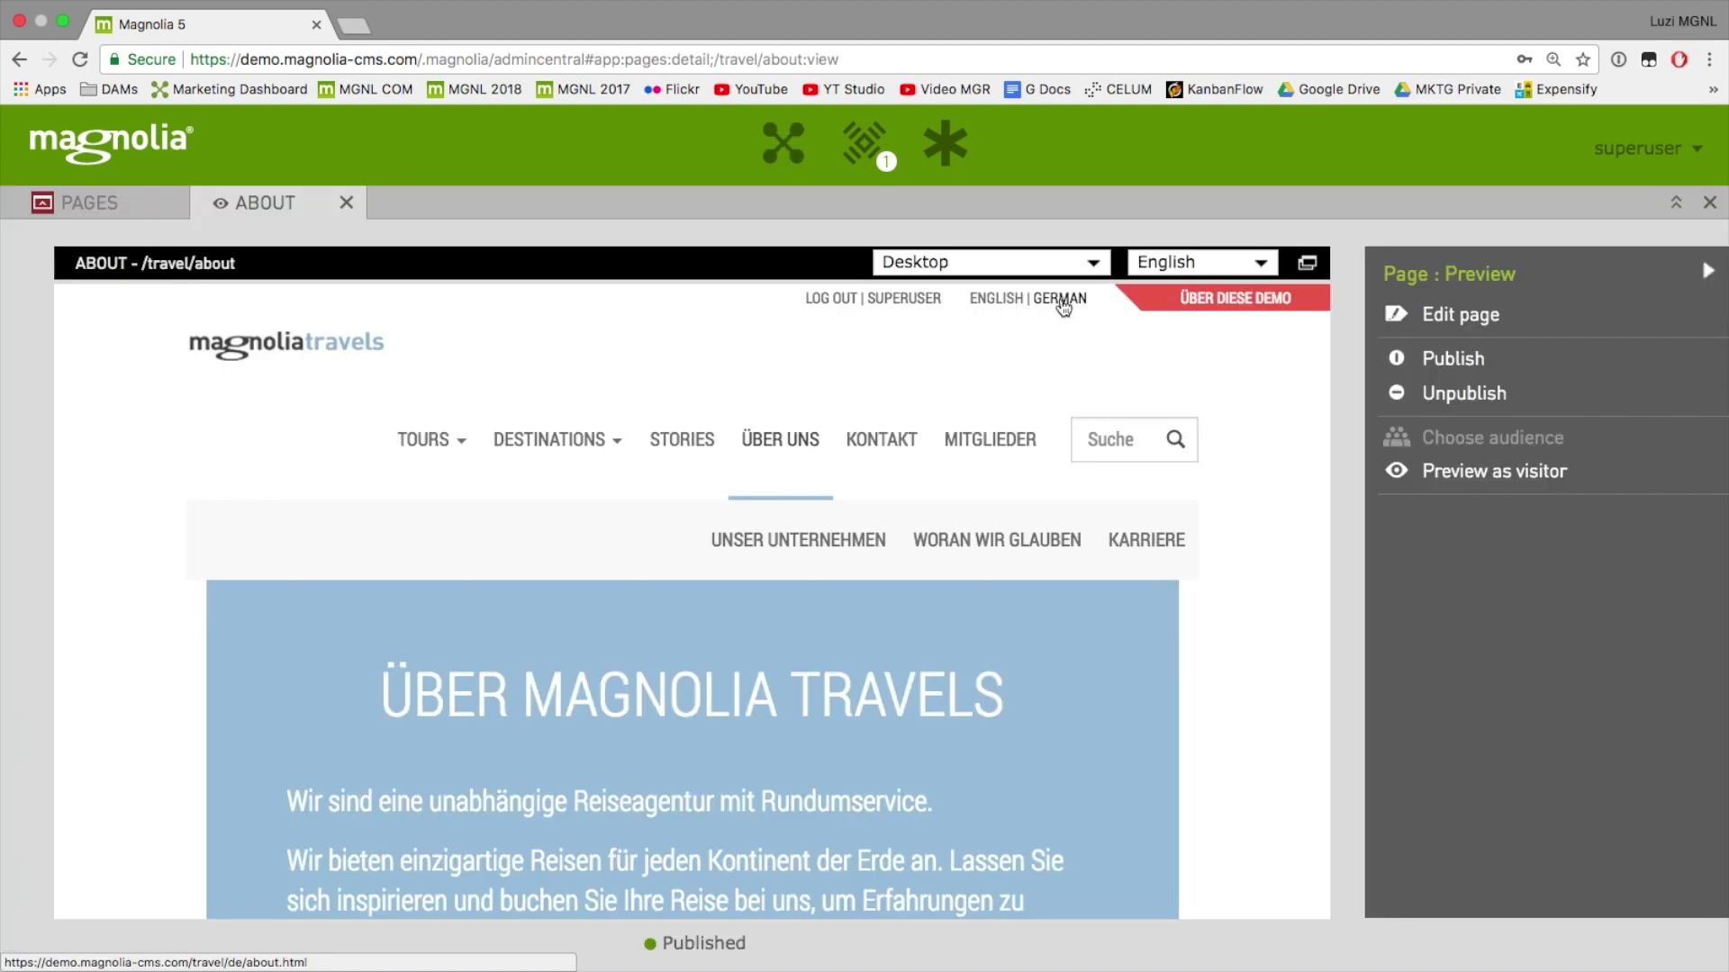
left_click(996, 302)
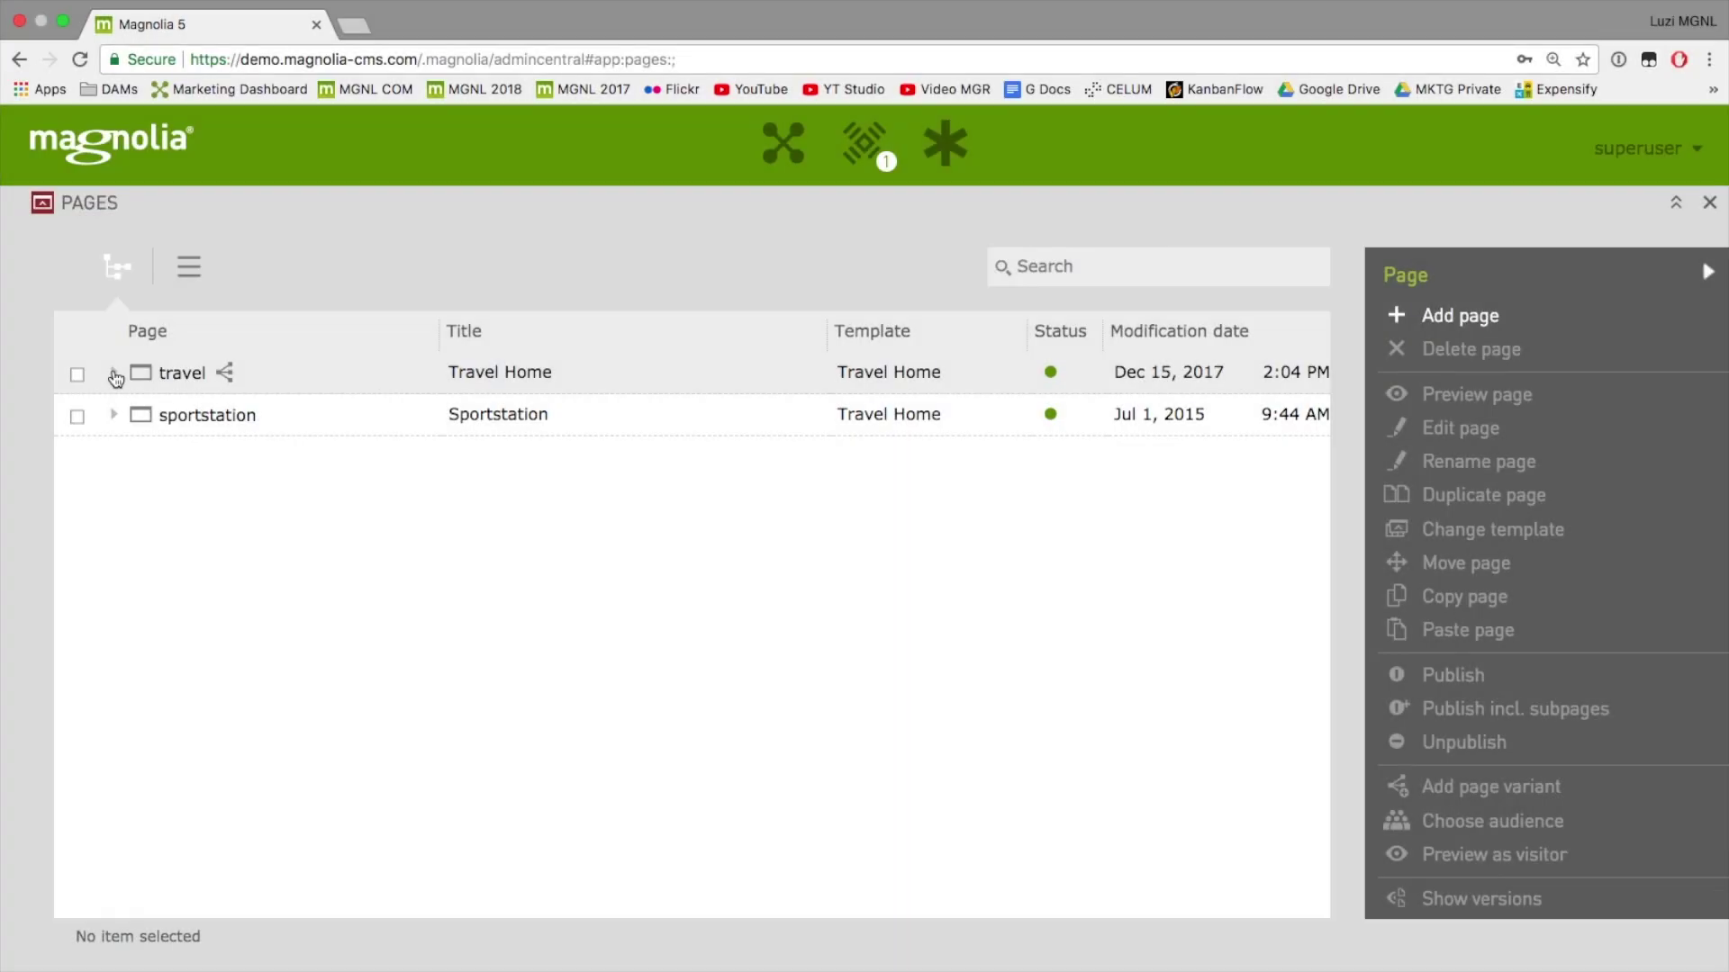
Expand the travel site in the page tree down to the variants of its contact page.
left_click(113, 371)
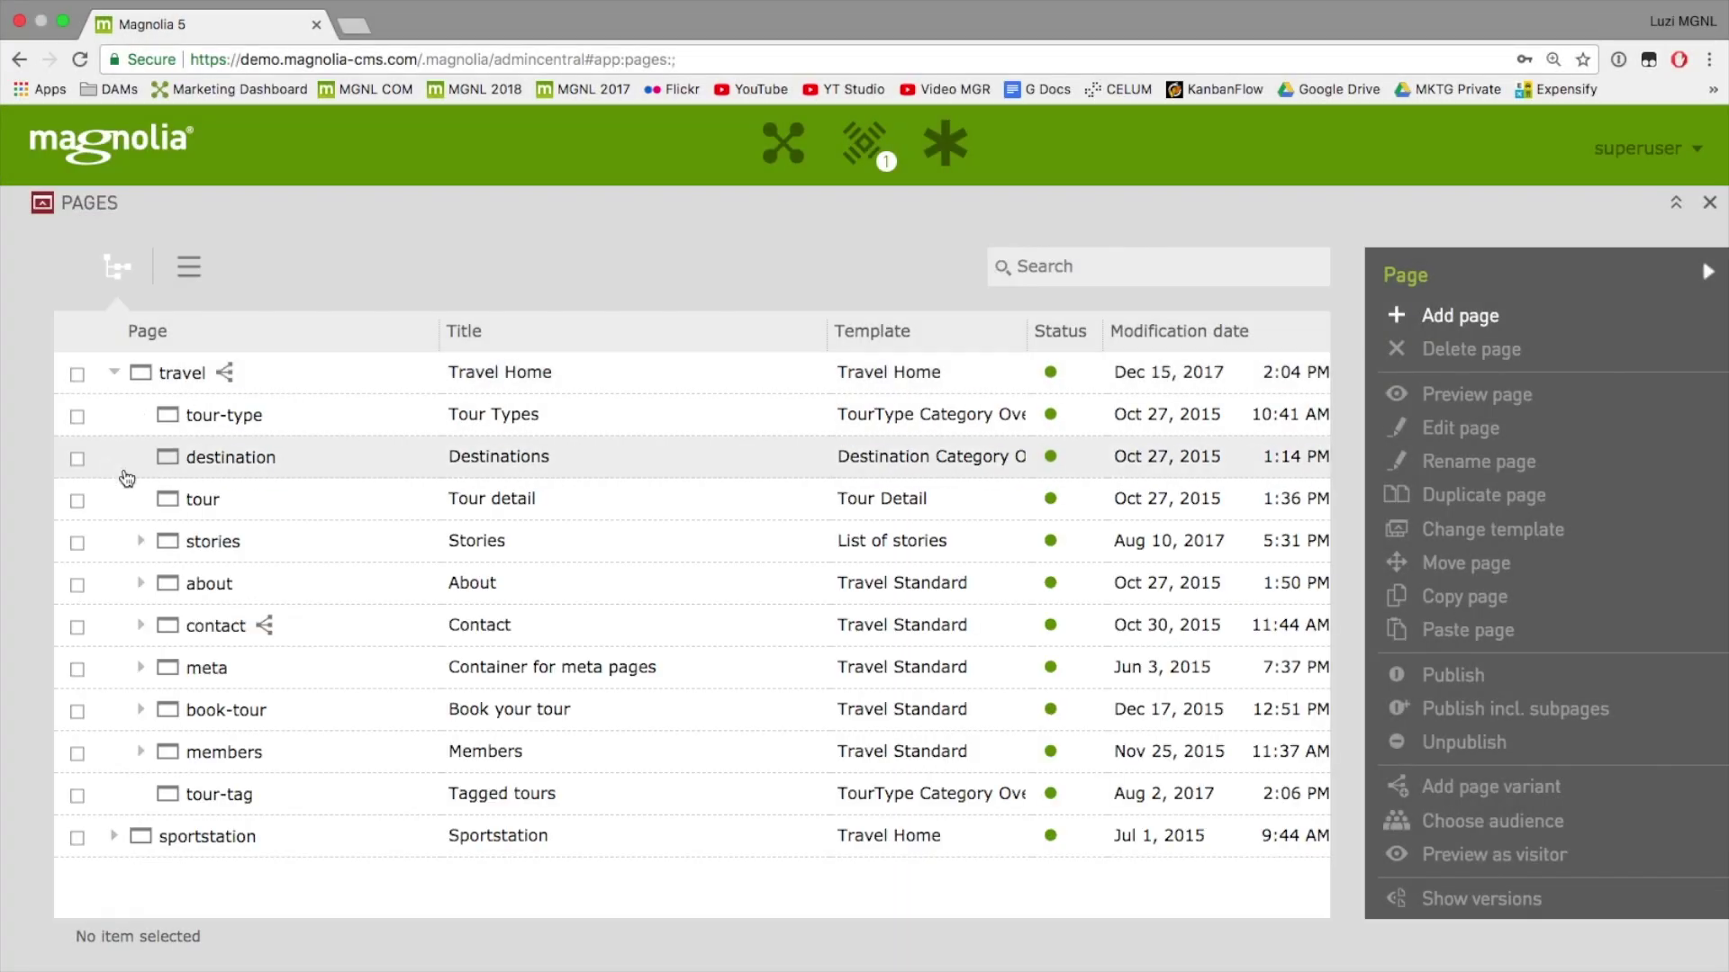
left_click(141, 626)
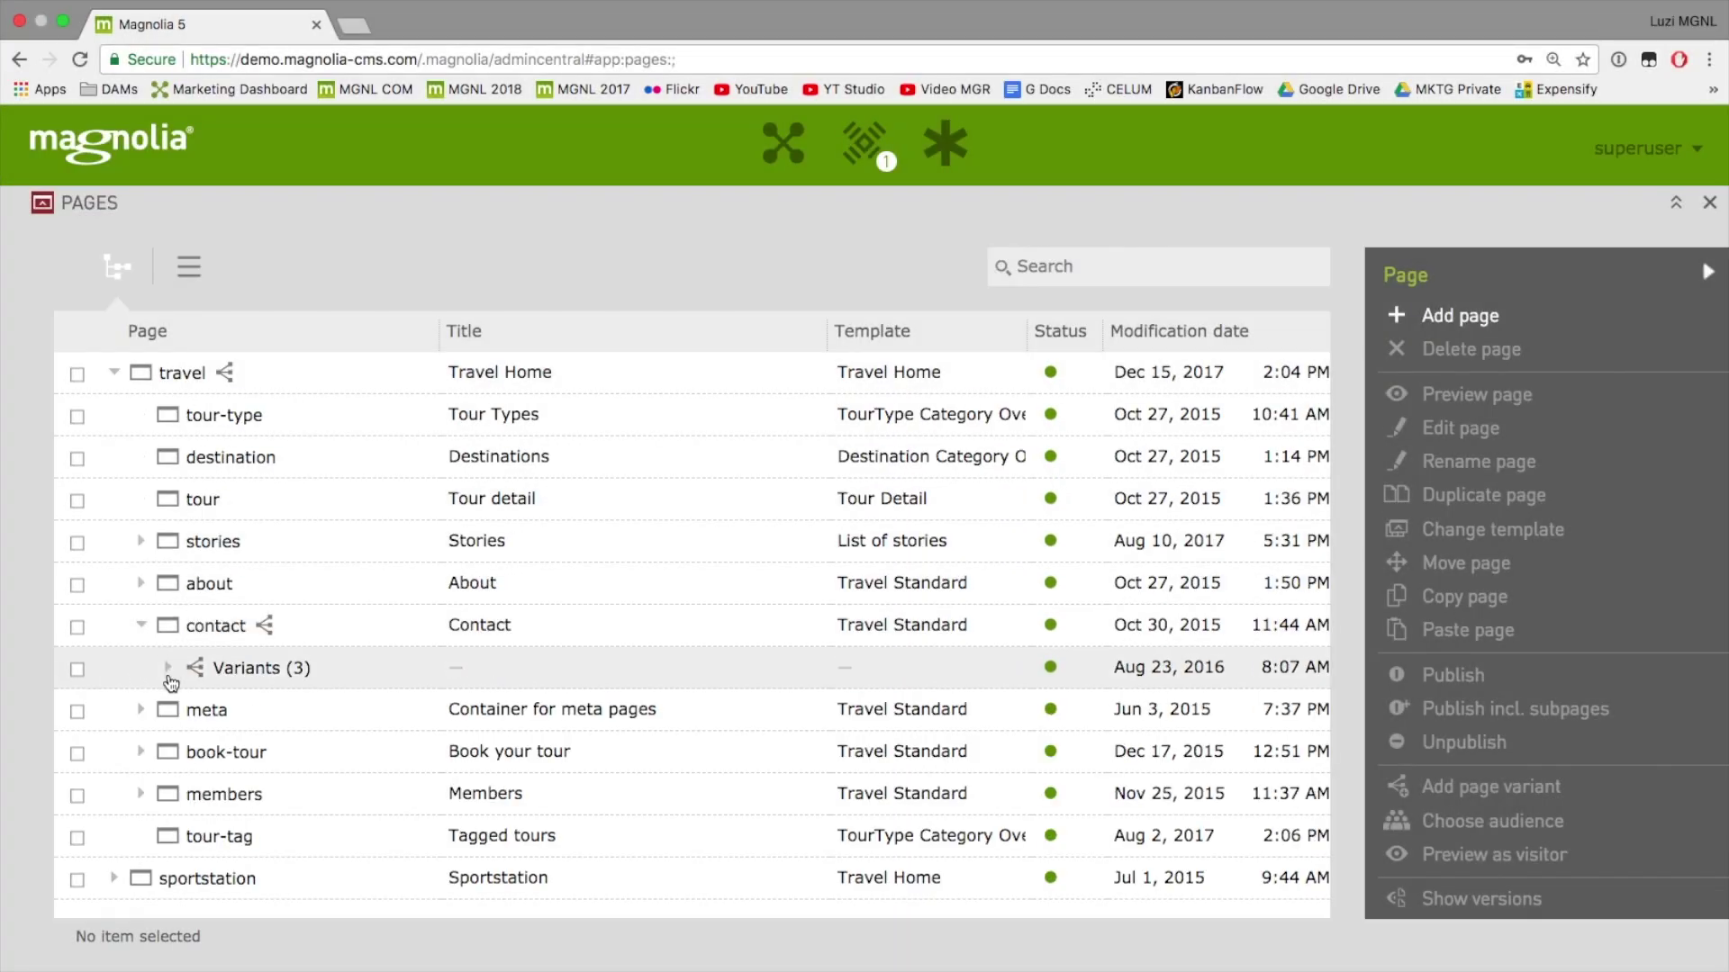
left_click(167, 667)
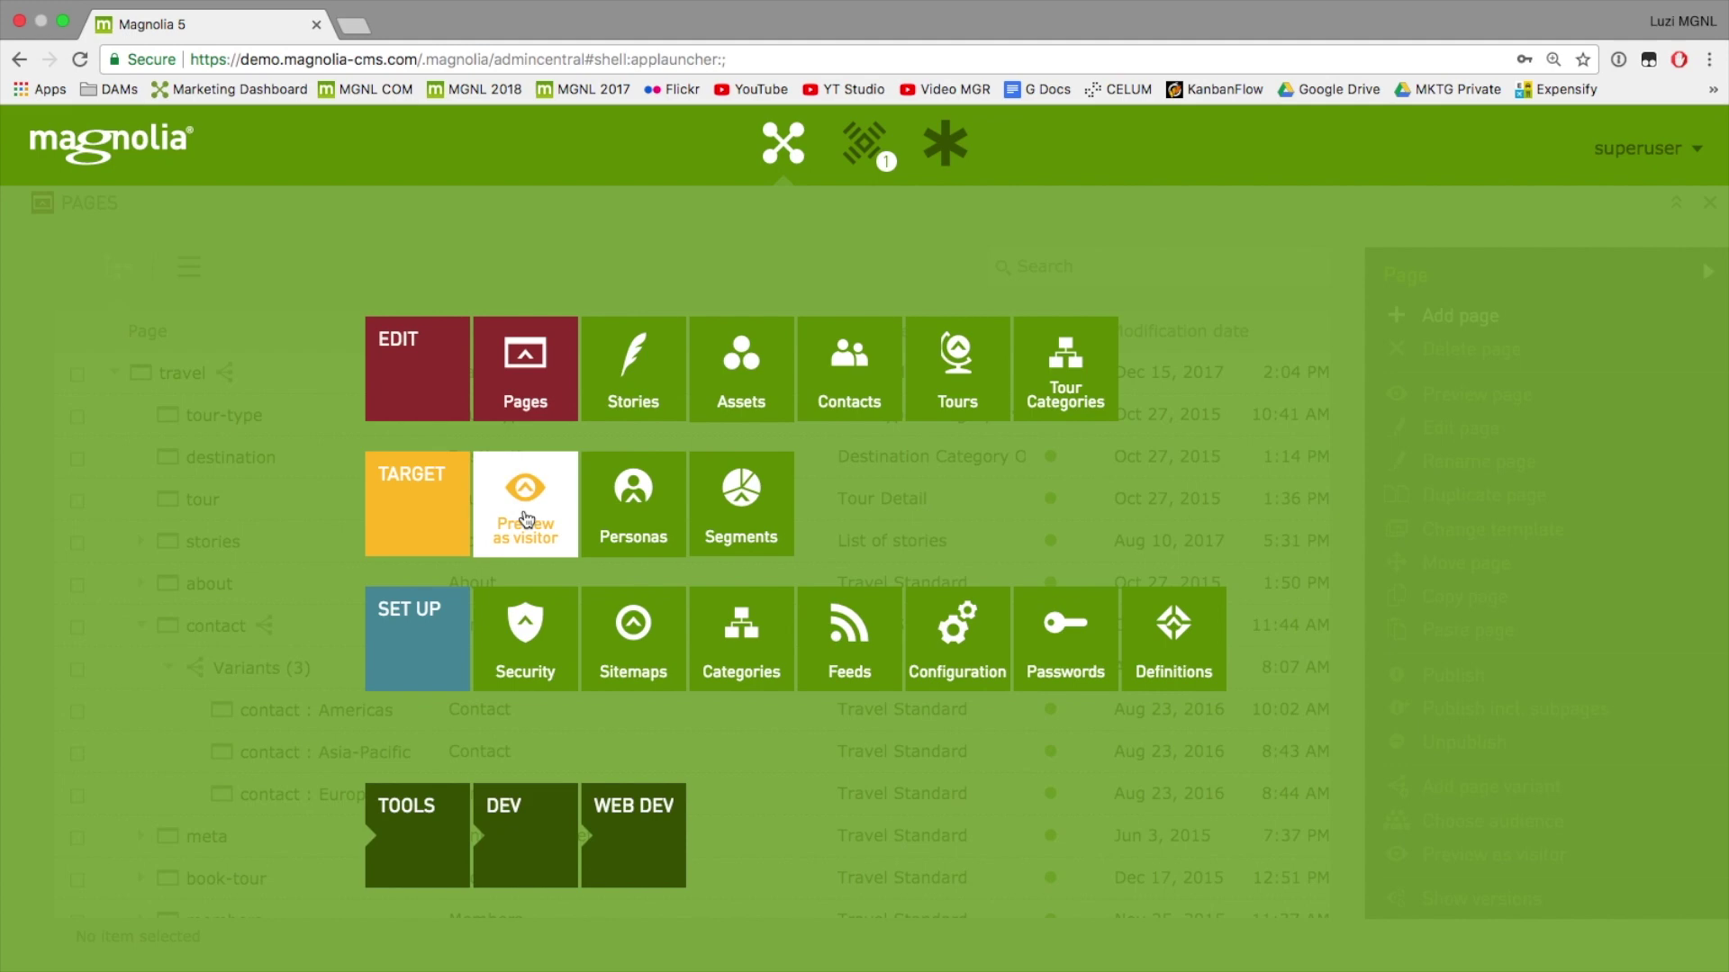
Preview the travel site as a visitor and select a different persona.
left_click(525, 517)
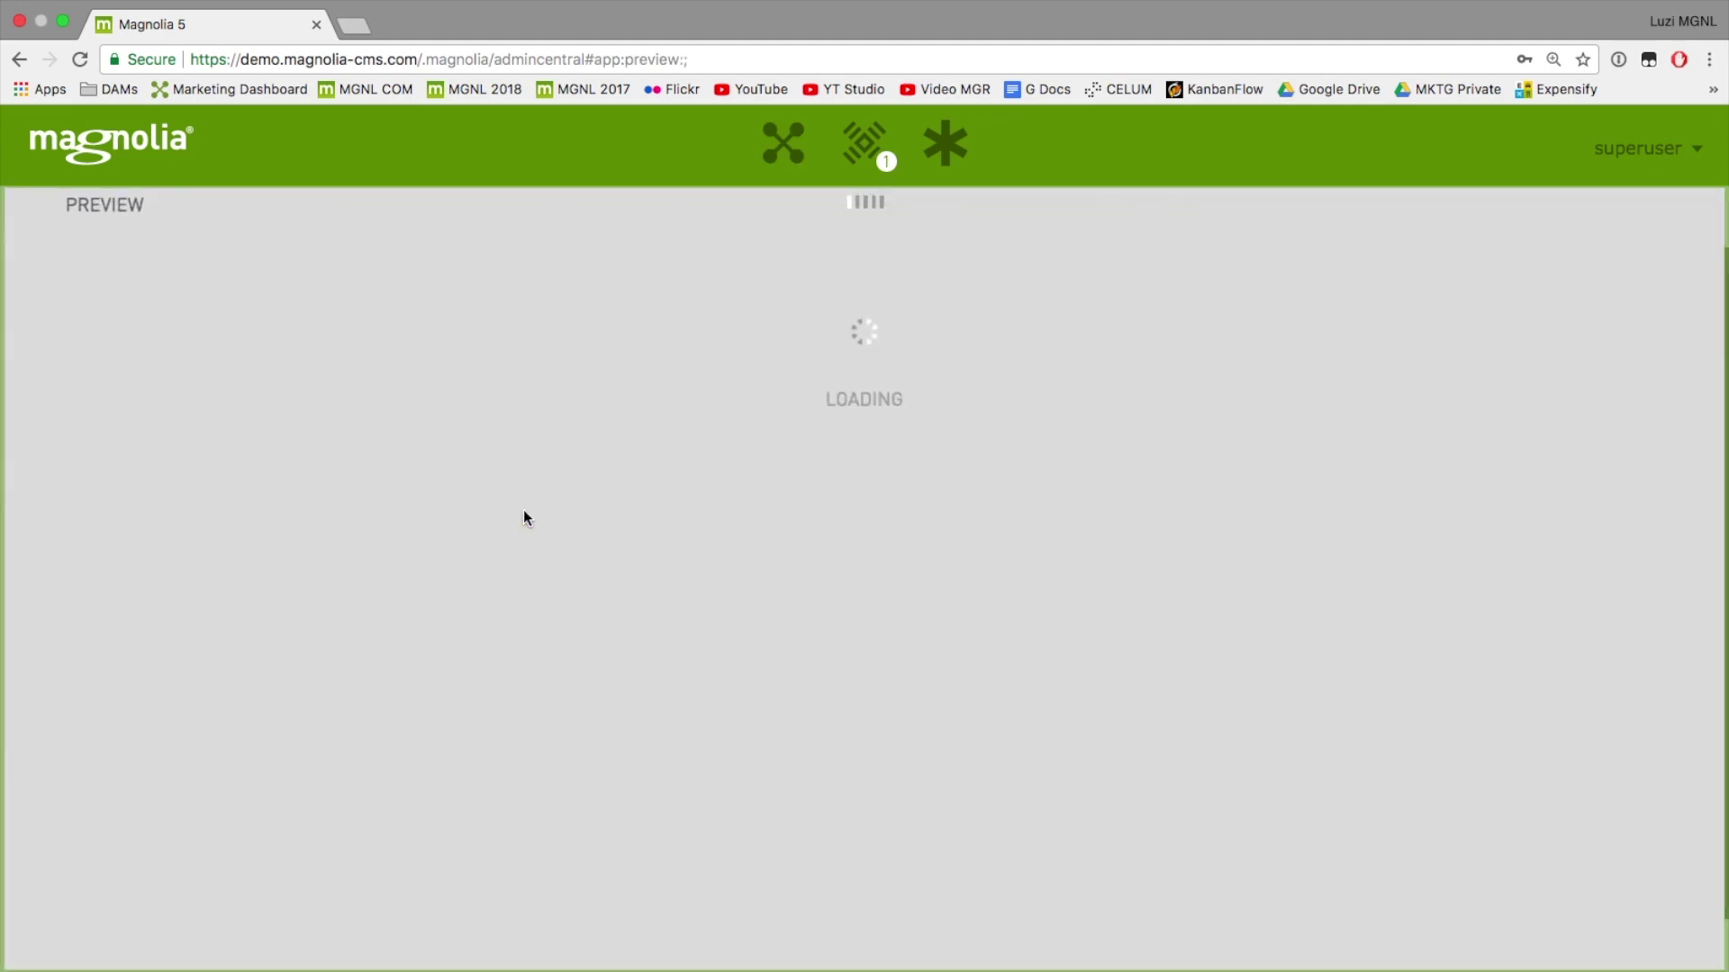
left_click(1575, 328)
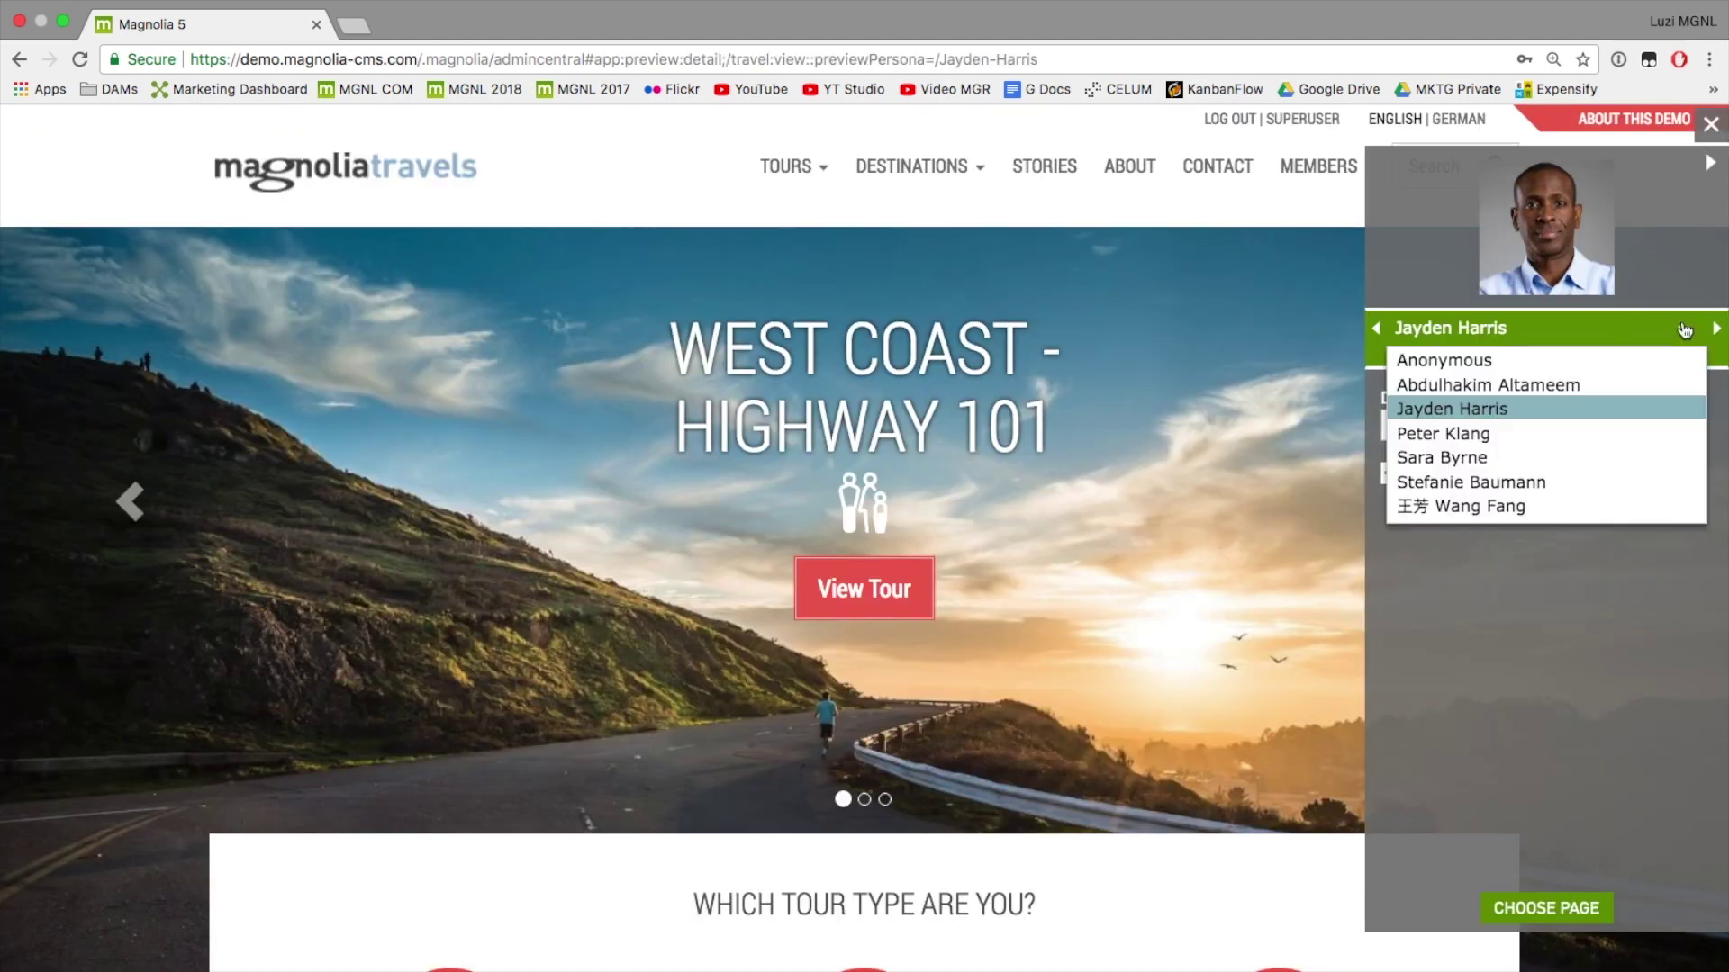
left_click(1574, 456)
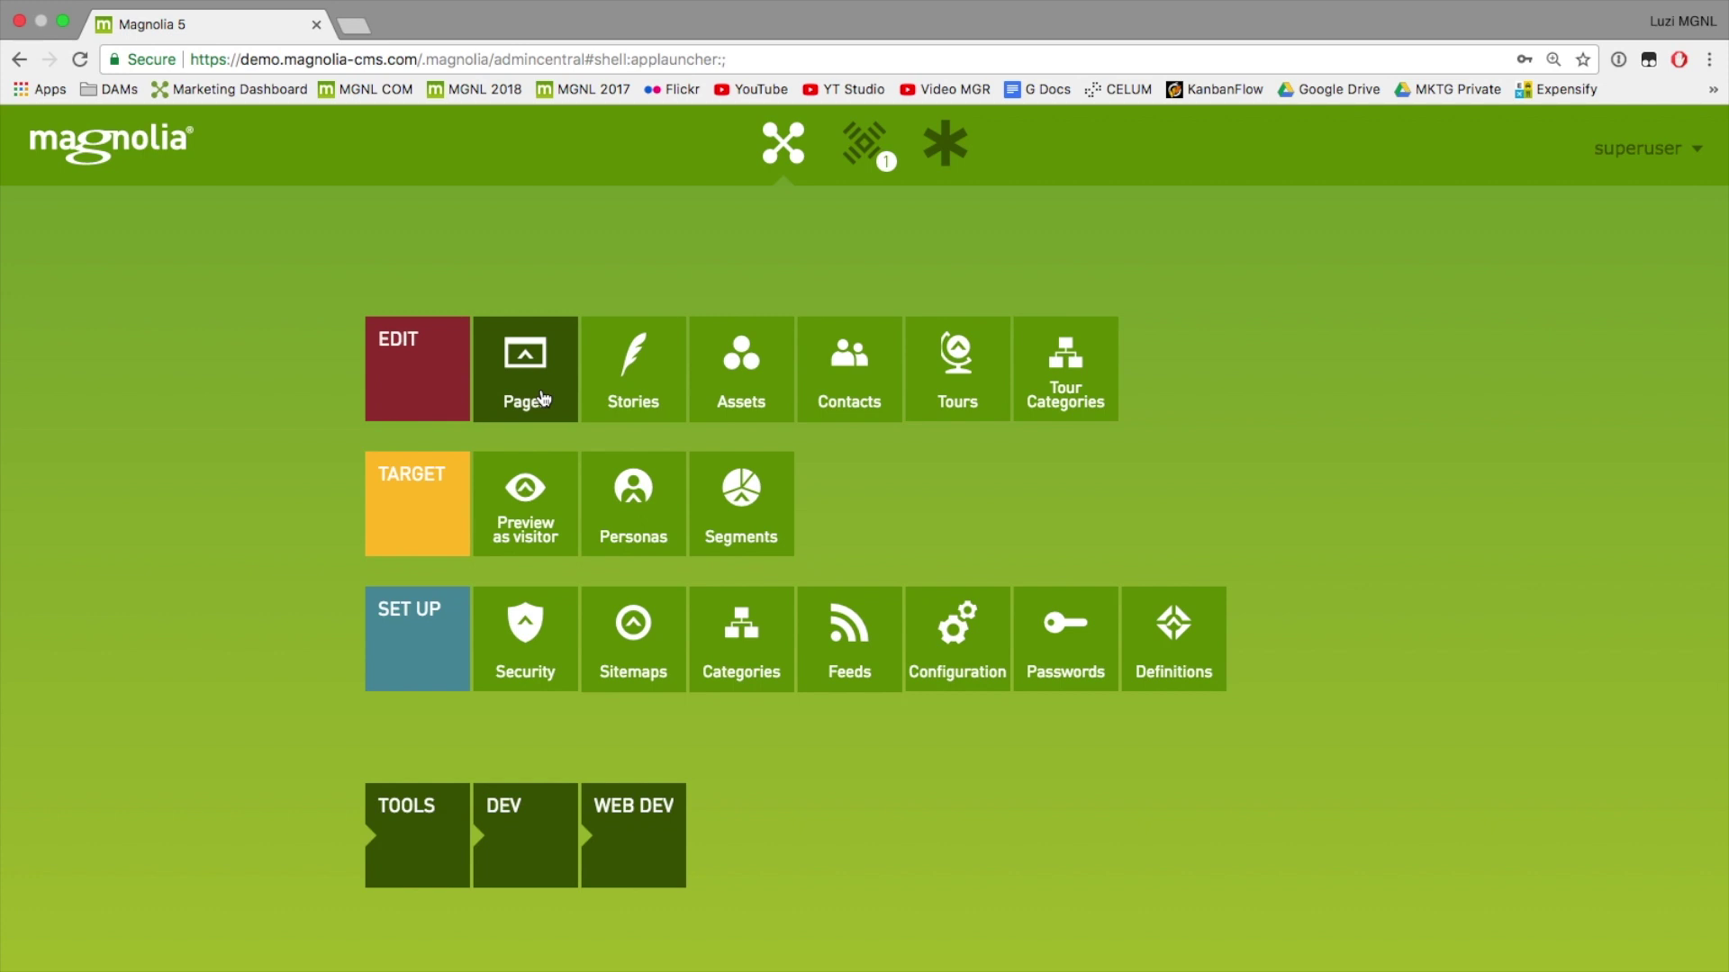
Browse the travel site's pages, and look through the tours in the Tours app's magnolia-travels folder.
left_click(543, 398)
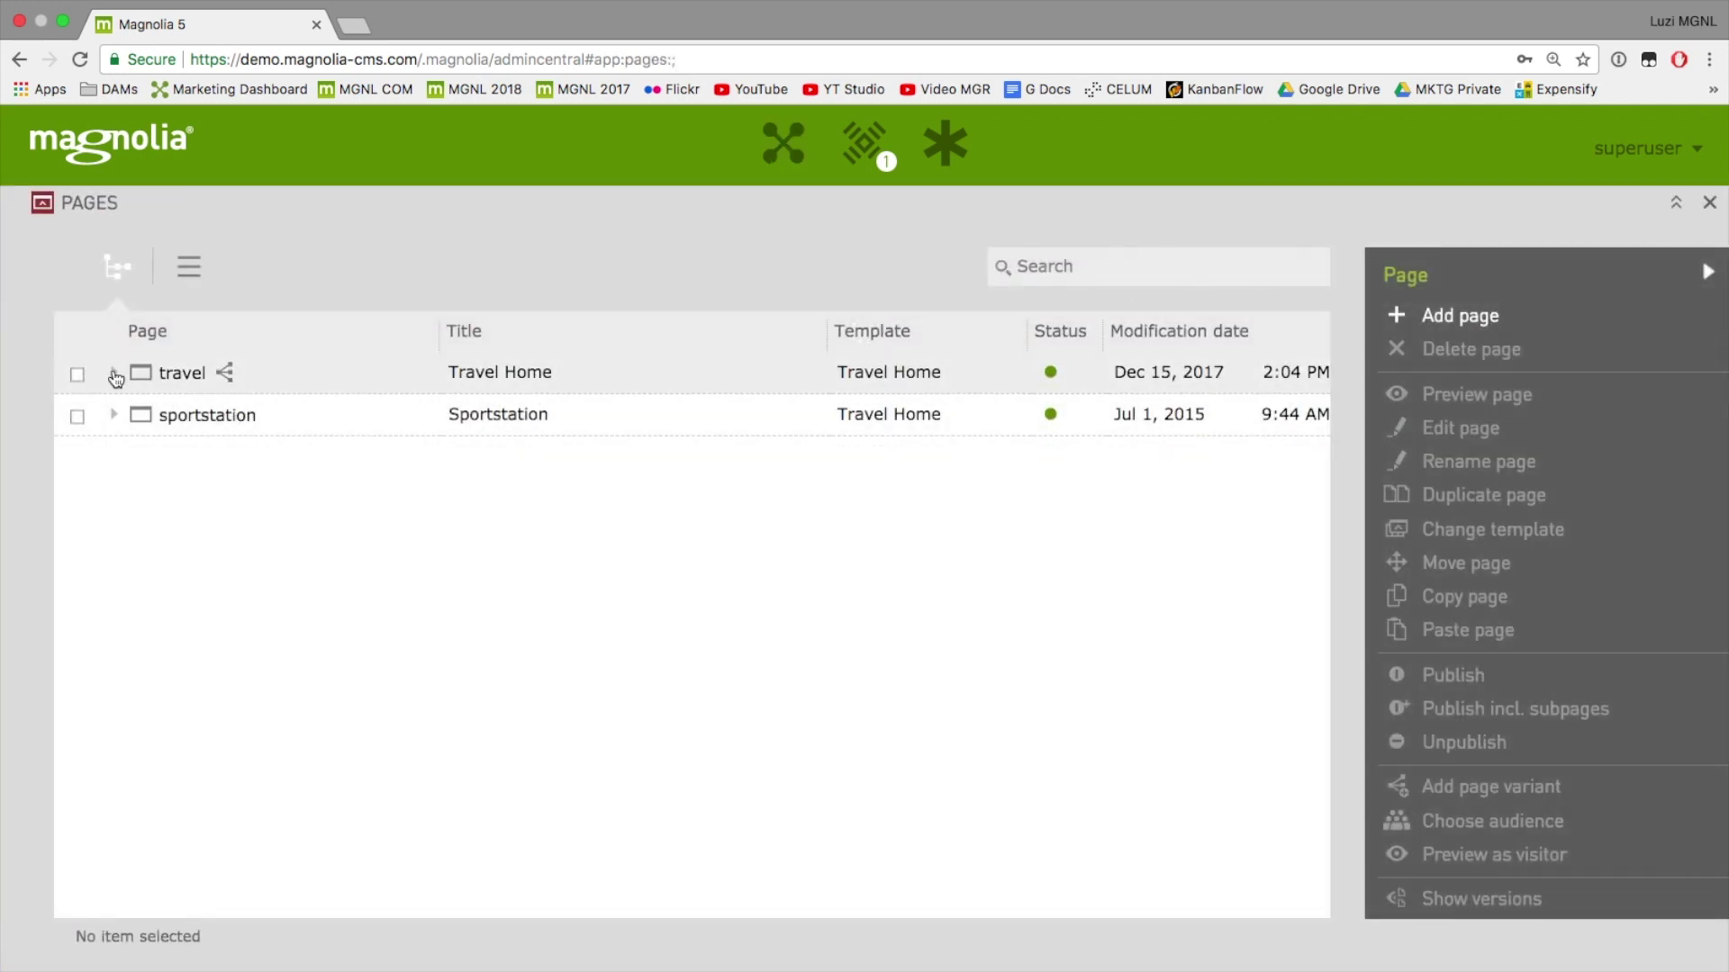
left_click(114, 374)
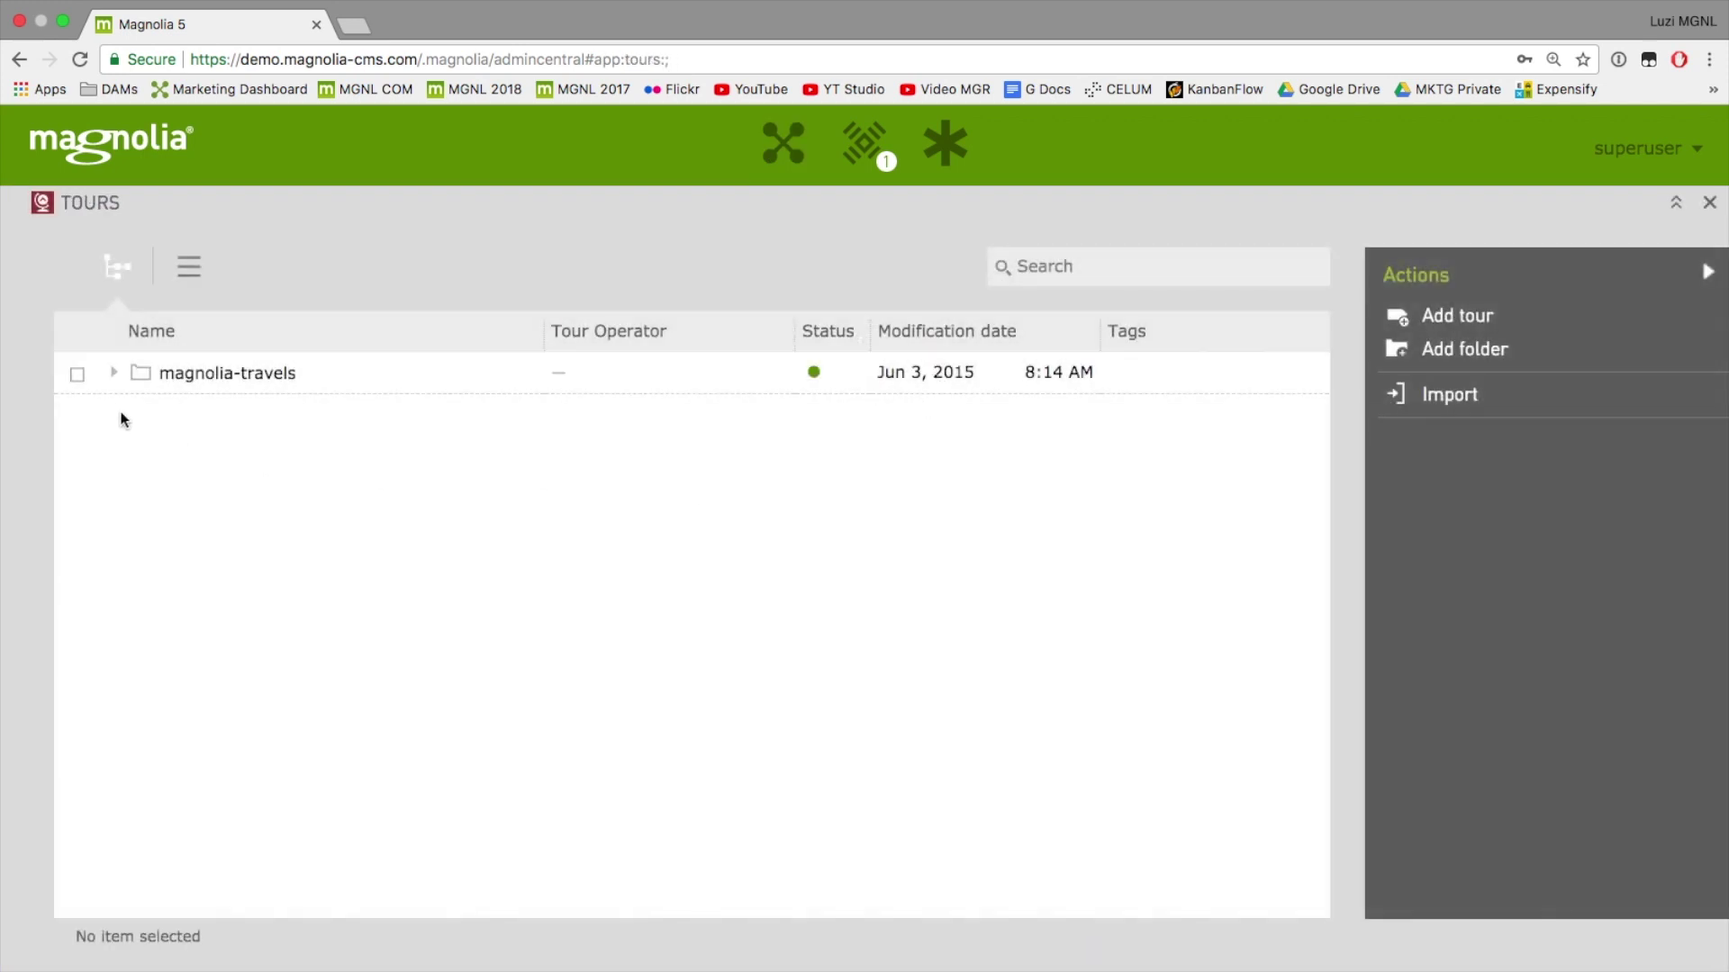
left_click(113, 376)
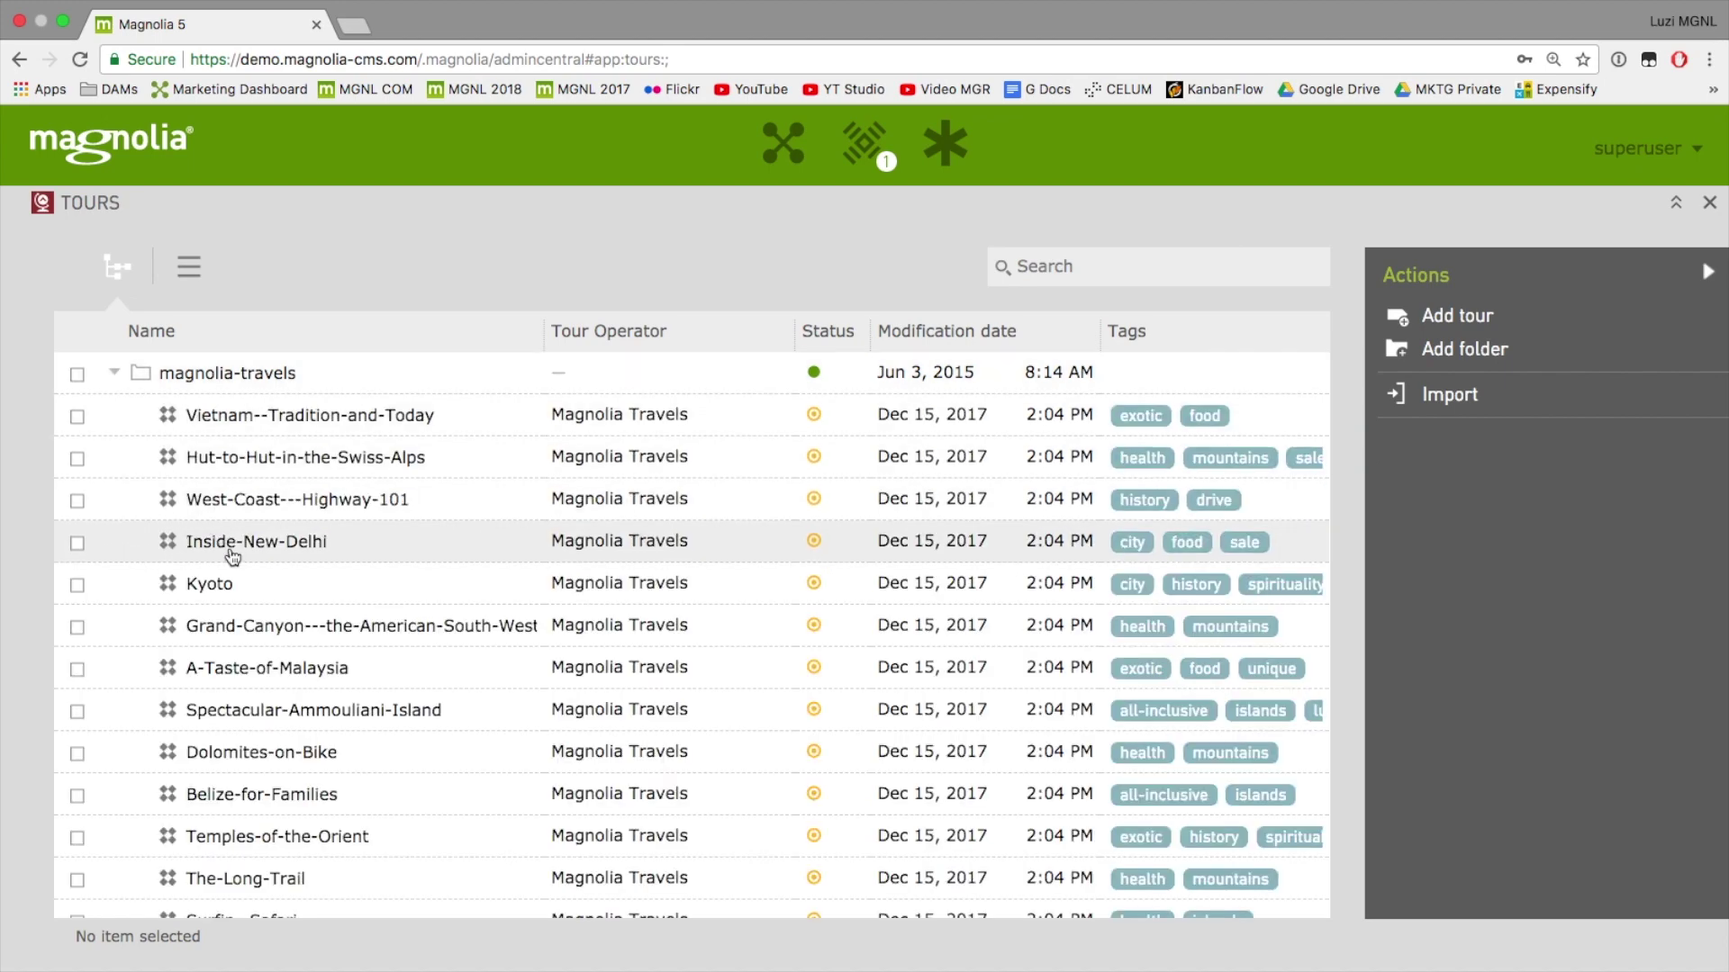
scroll(229, 549, "down", 6)
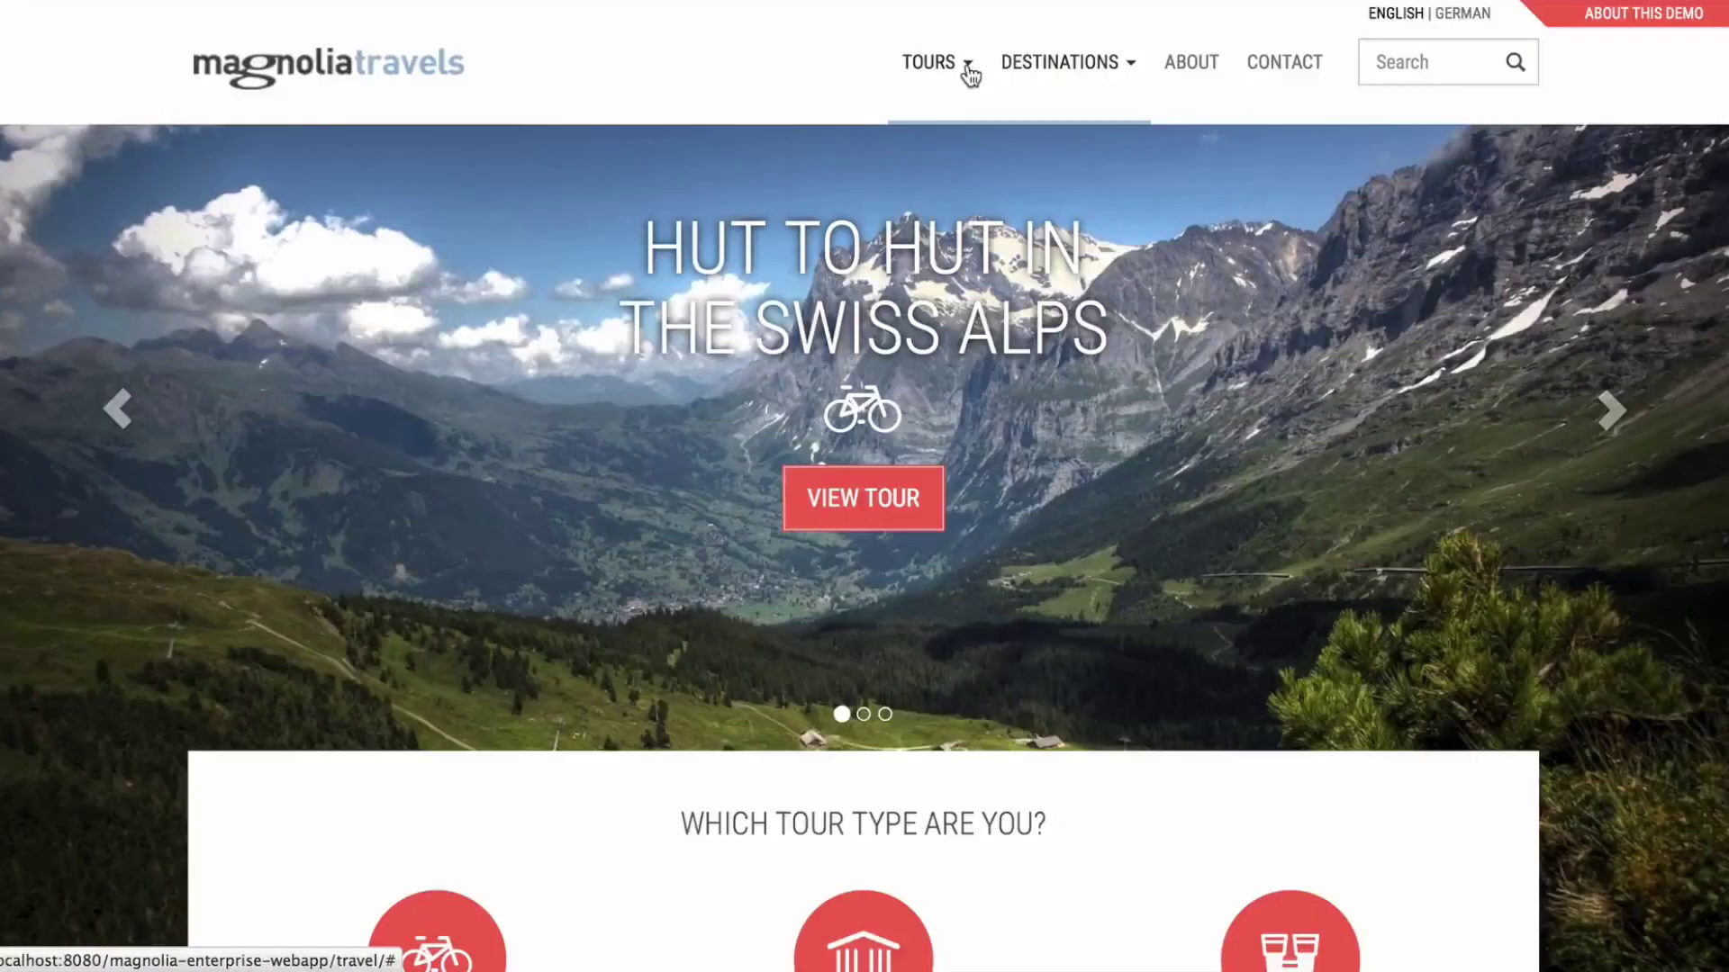
View the tour types and destinations offered in the travel website's main navigation.
left_click(970, 75)
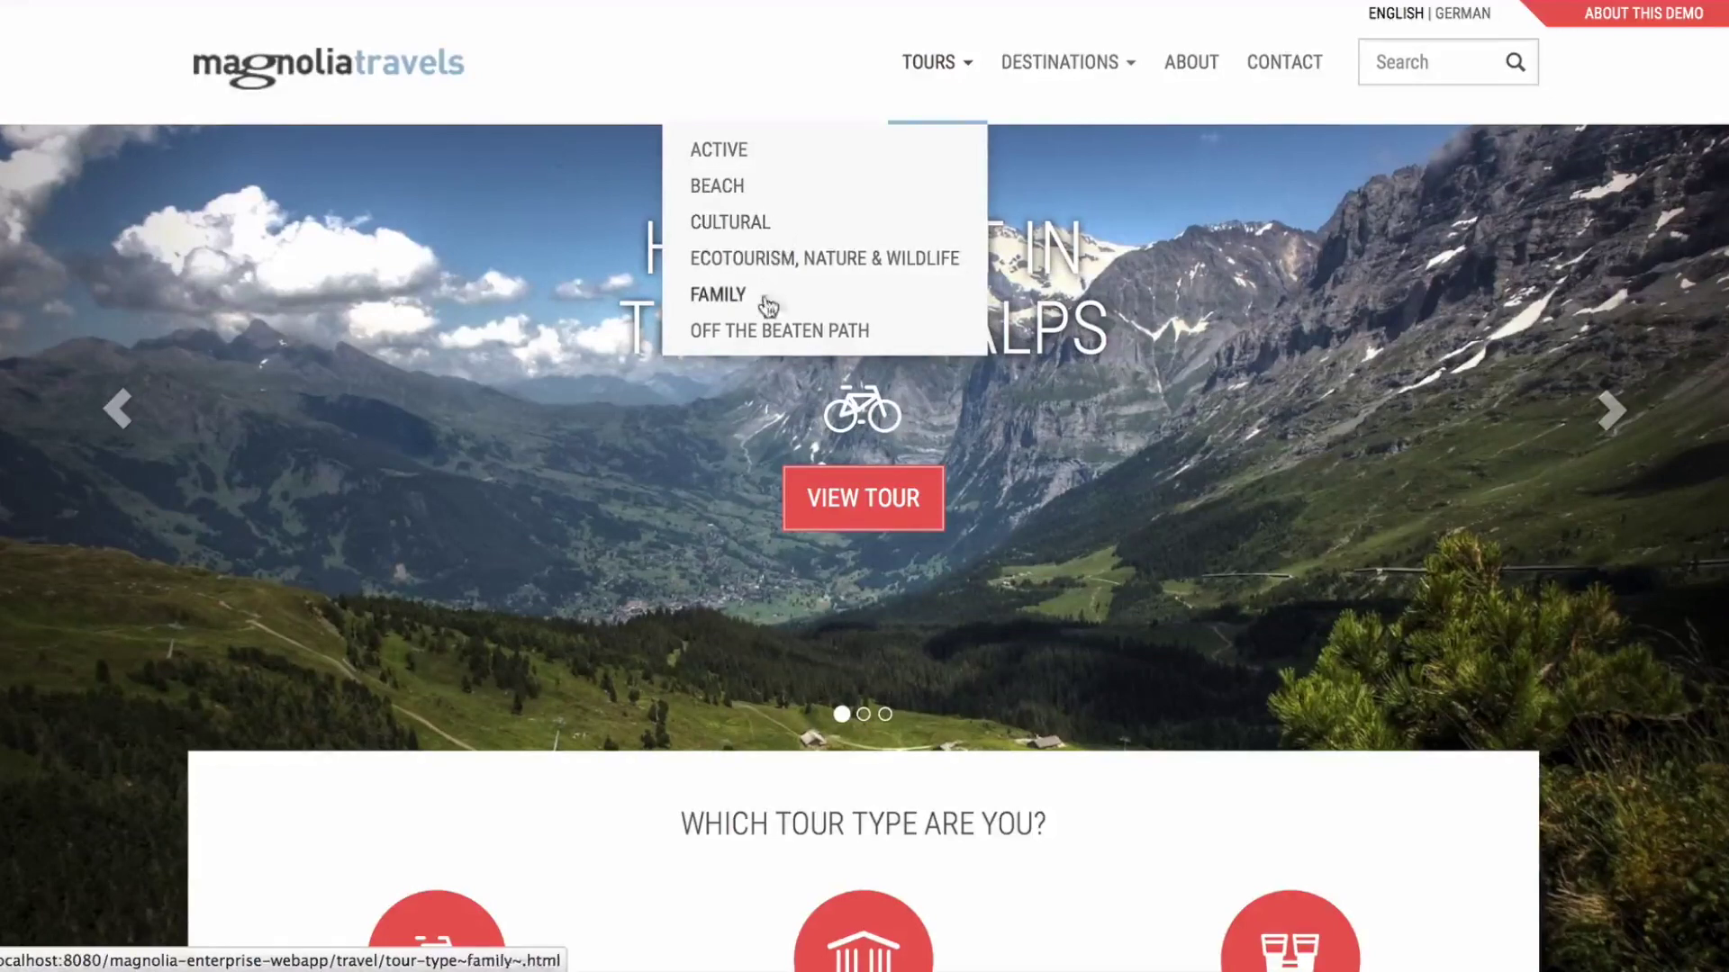
mouse_move(1080, 83)
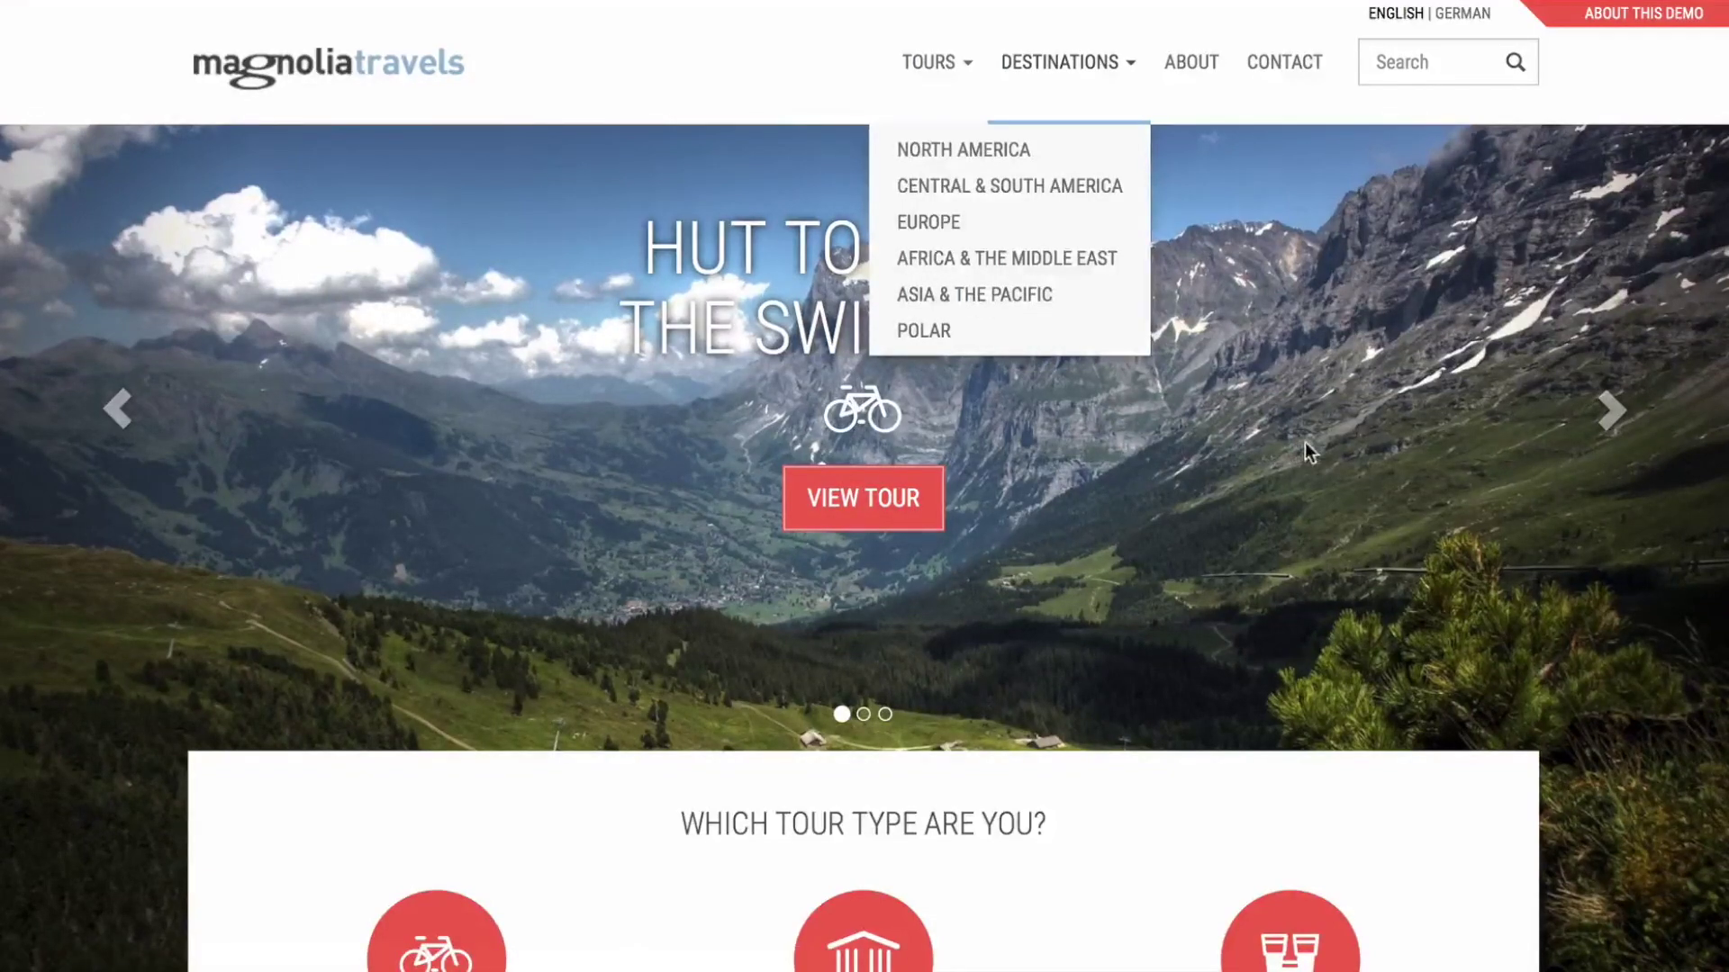
Advance the home page carousel to its last slide and view the tour type section below it.
left_click(1609, 410)
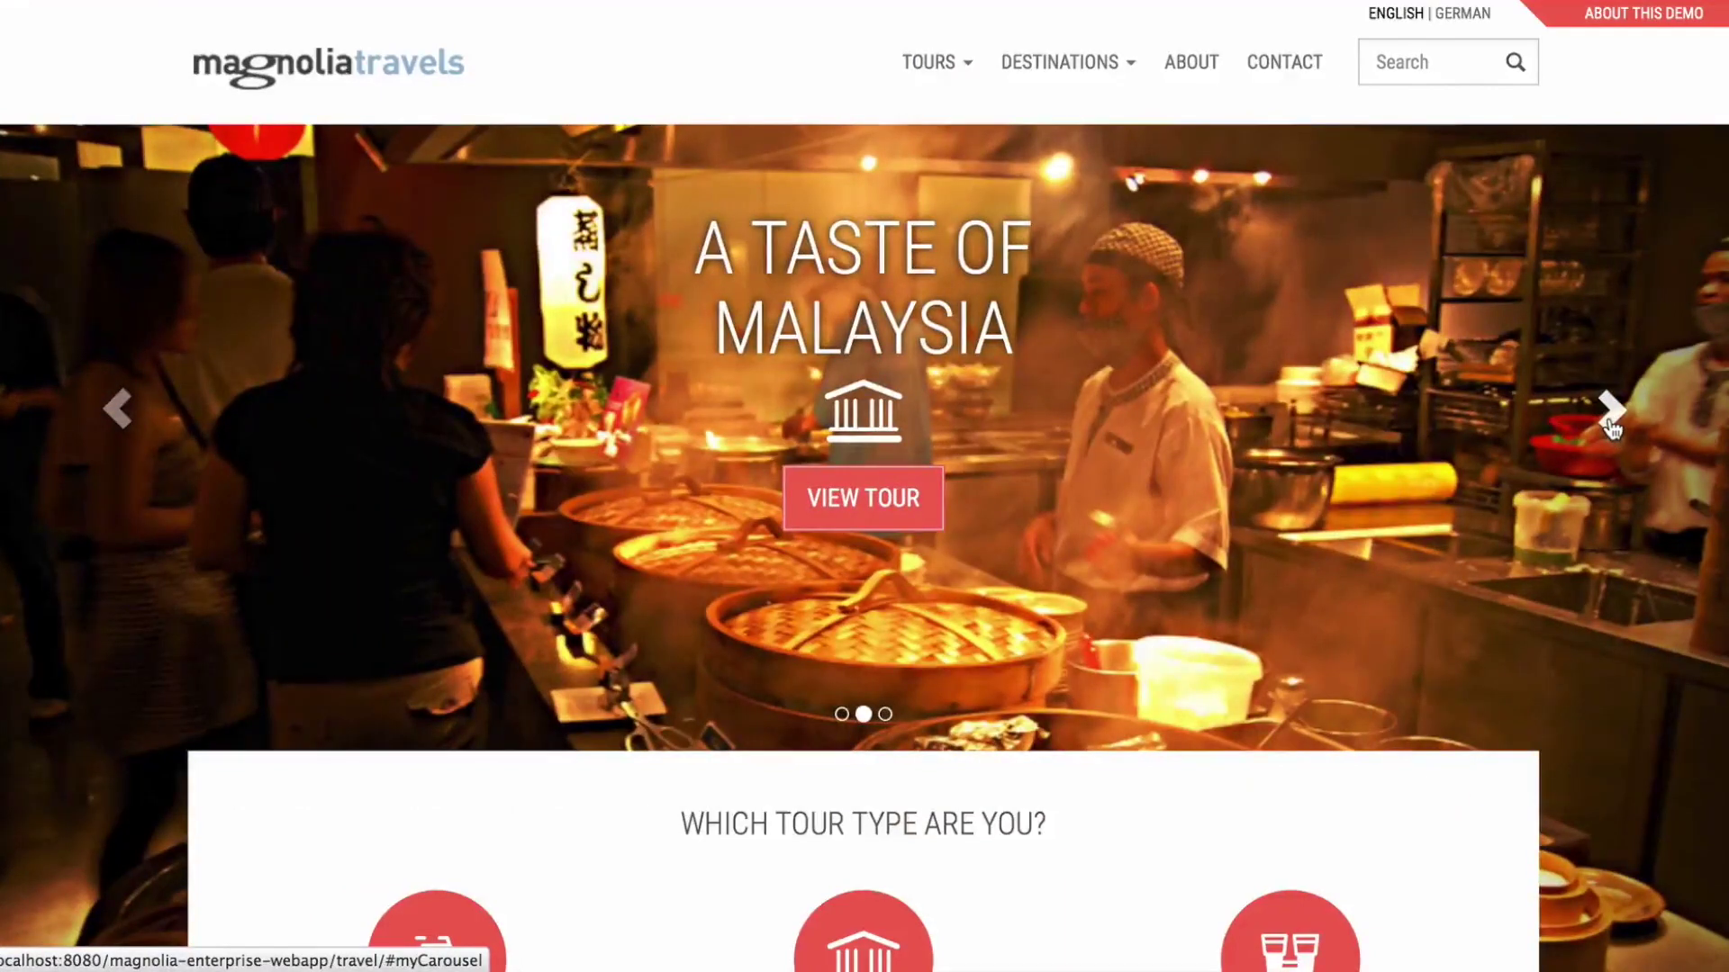
left_click(1609, 419)
scroll(425, 479, "down", 5)
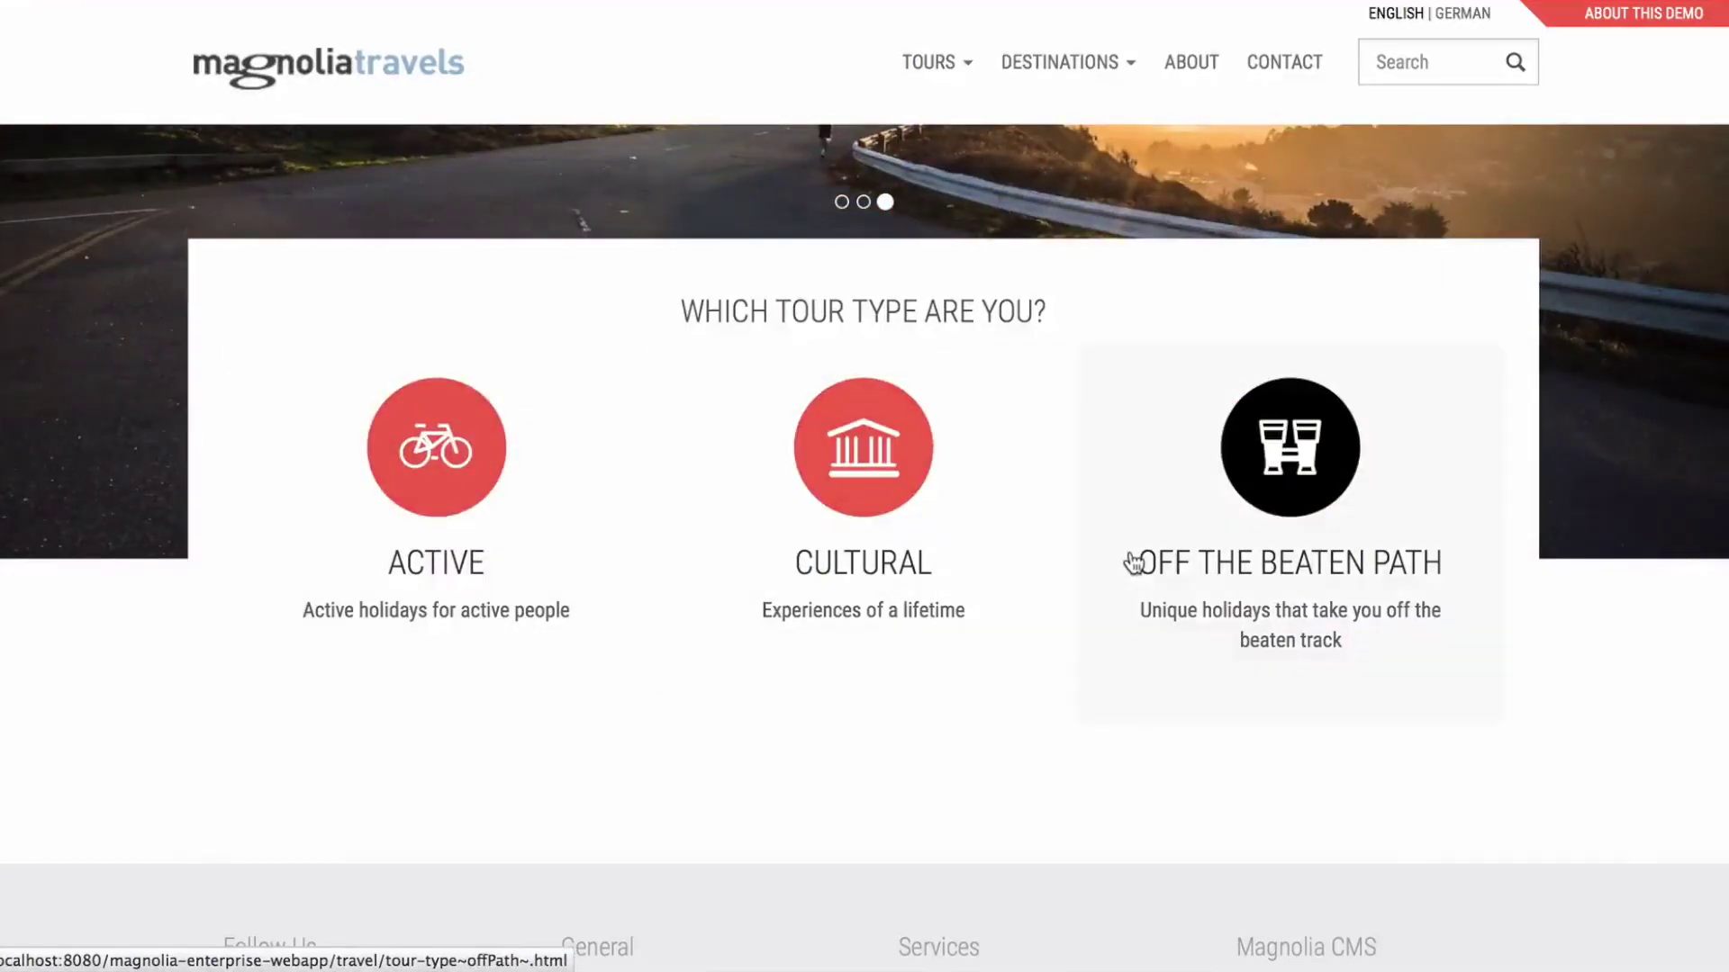
Open the website's About page and read its Careers subpage.
scroll(1131, 558, "up", 5)
left_click(1193, 65)
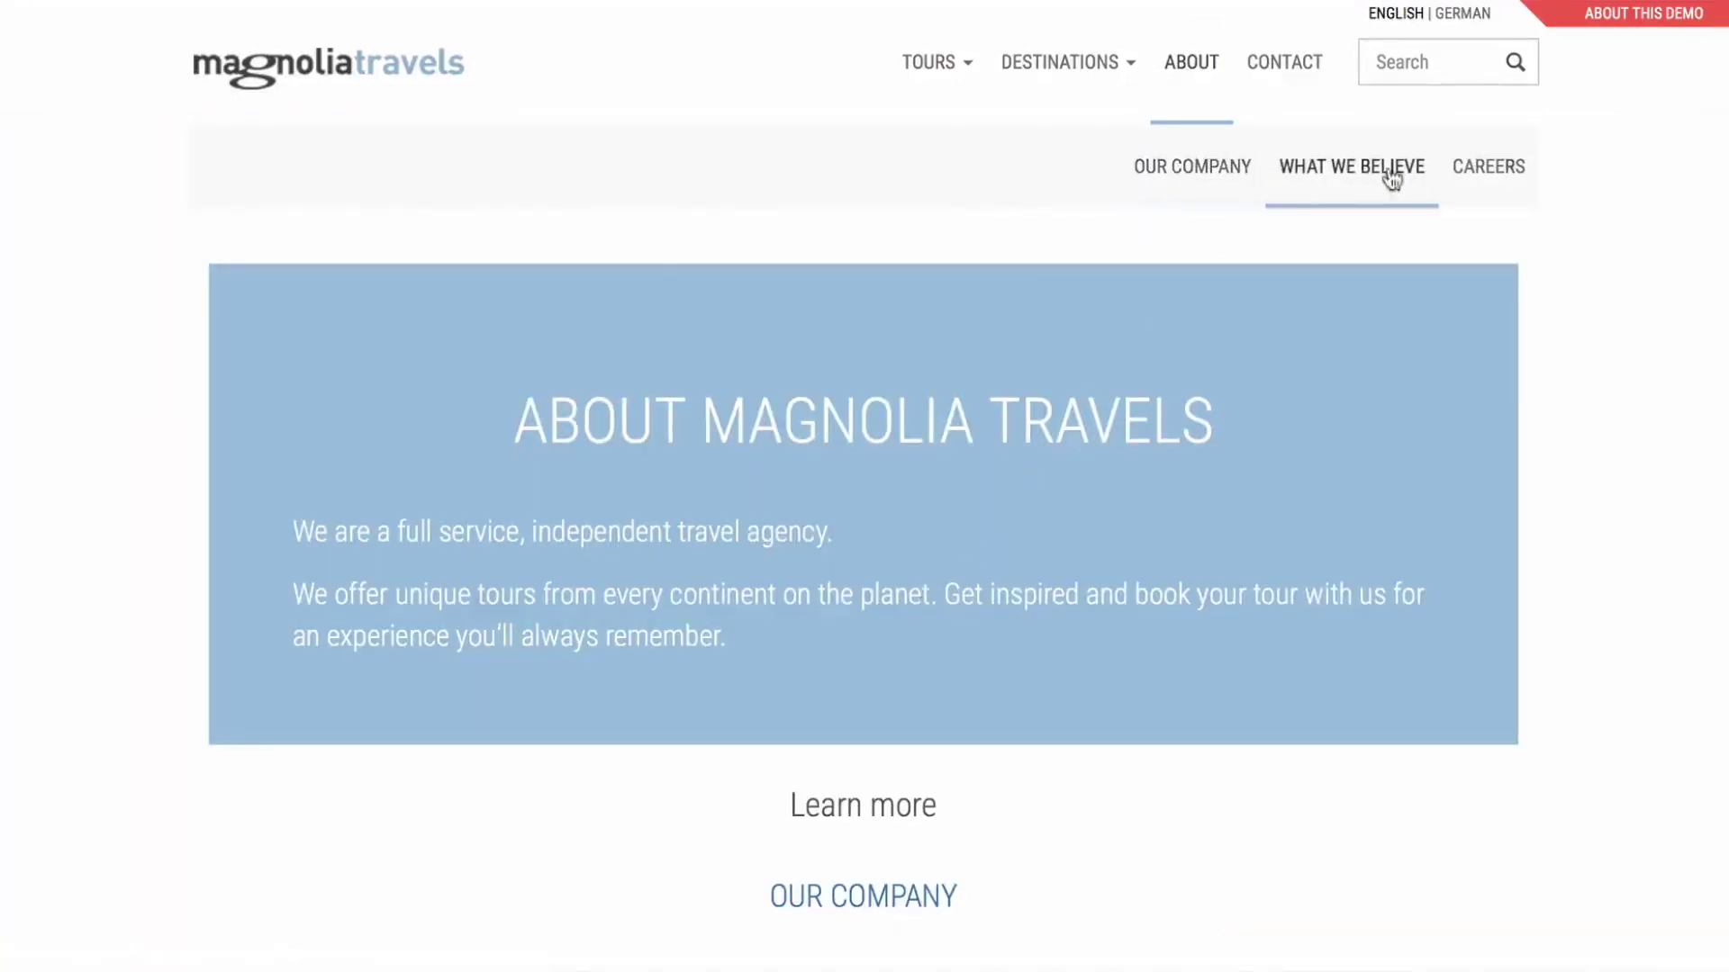
left_click(1496, 170)
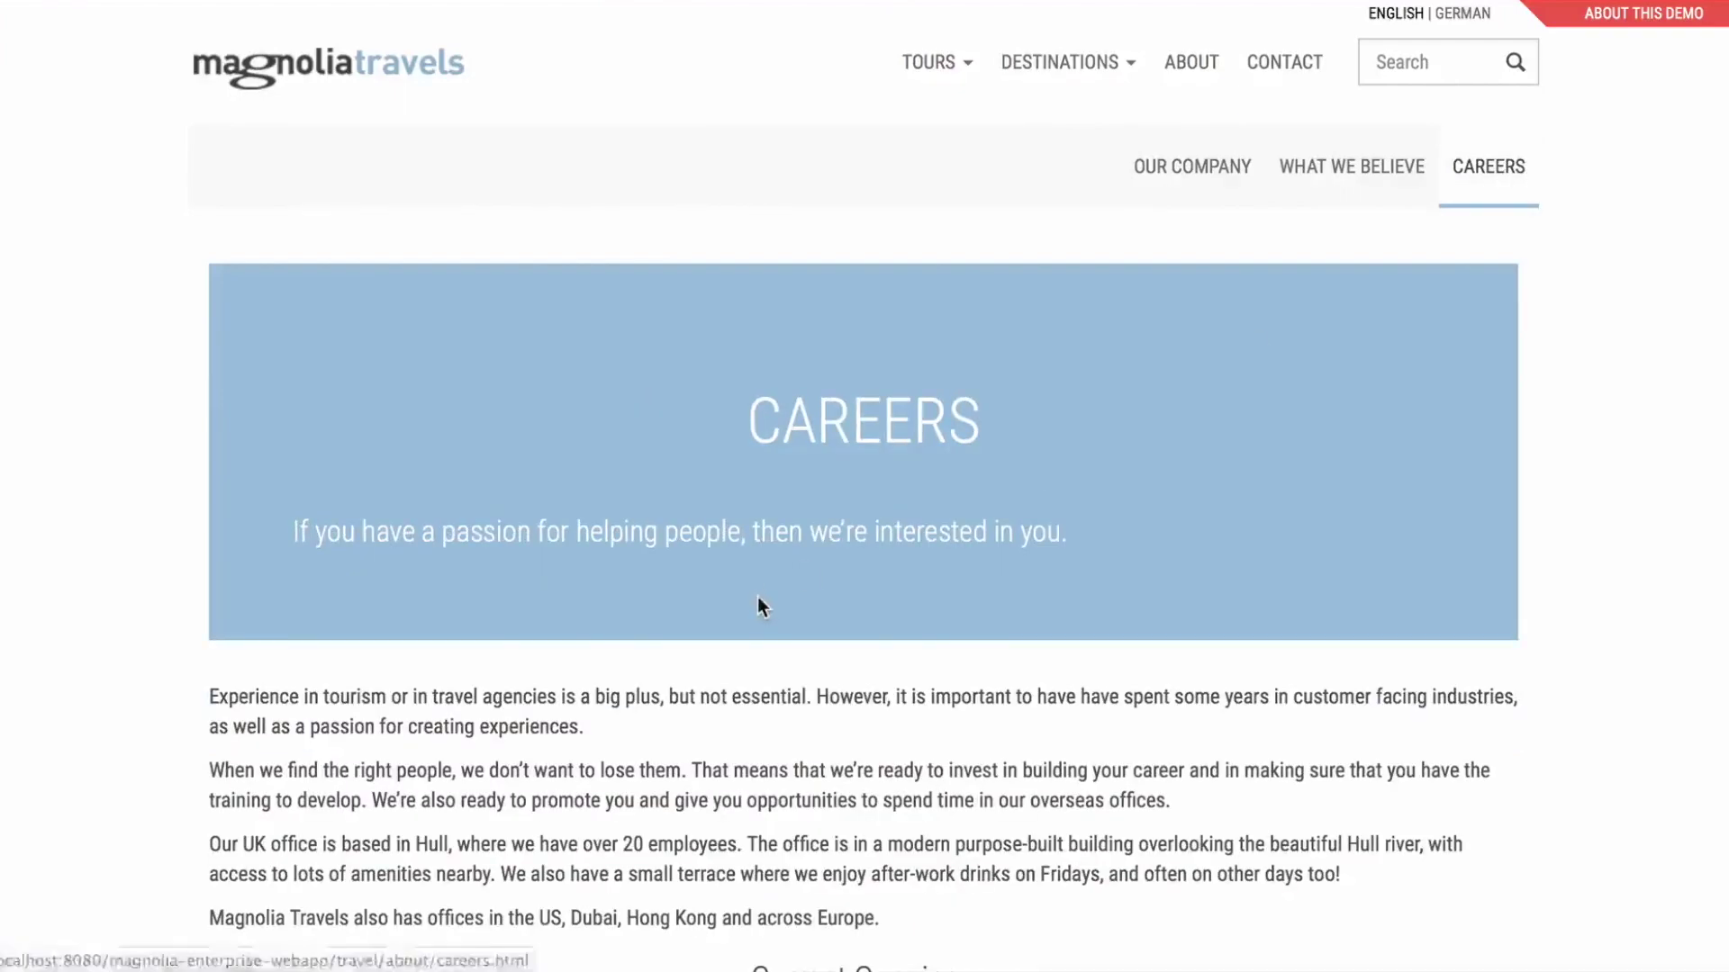
scroll(758, 605, "down", 6)
Open the Beach tour type page and look through its featured tours and the full tour list.
mouse_move(954, 78)
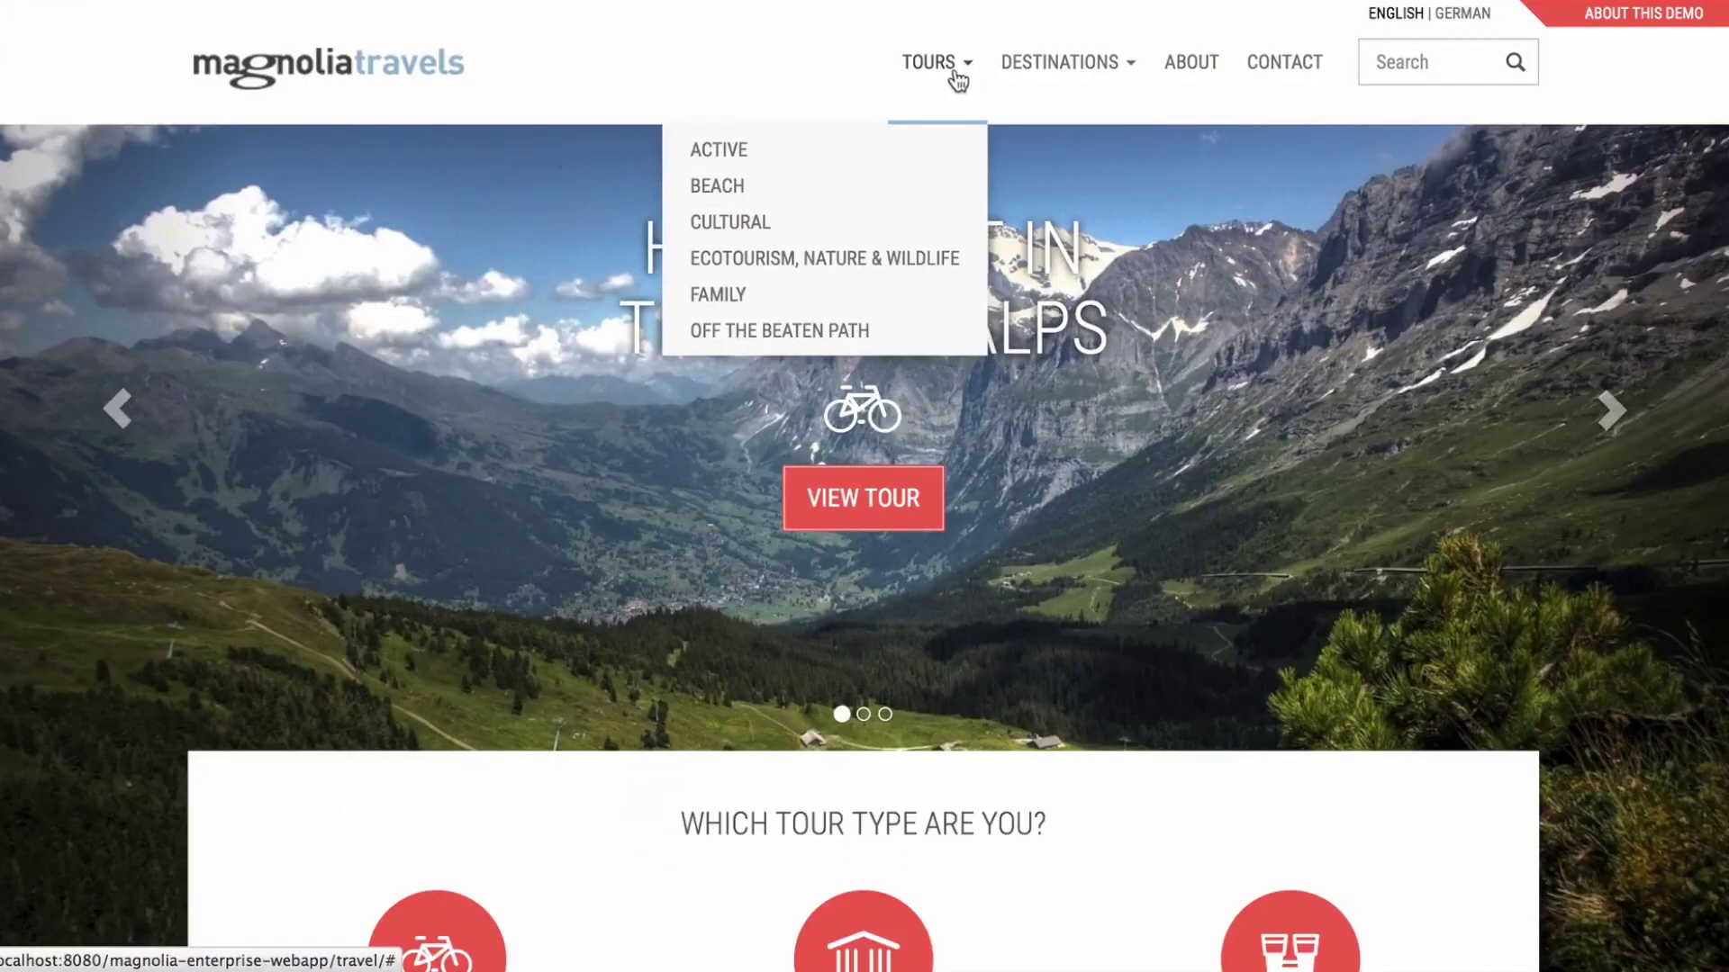
left_click(737, 193)
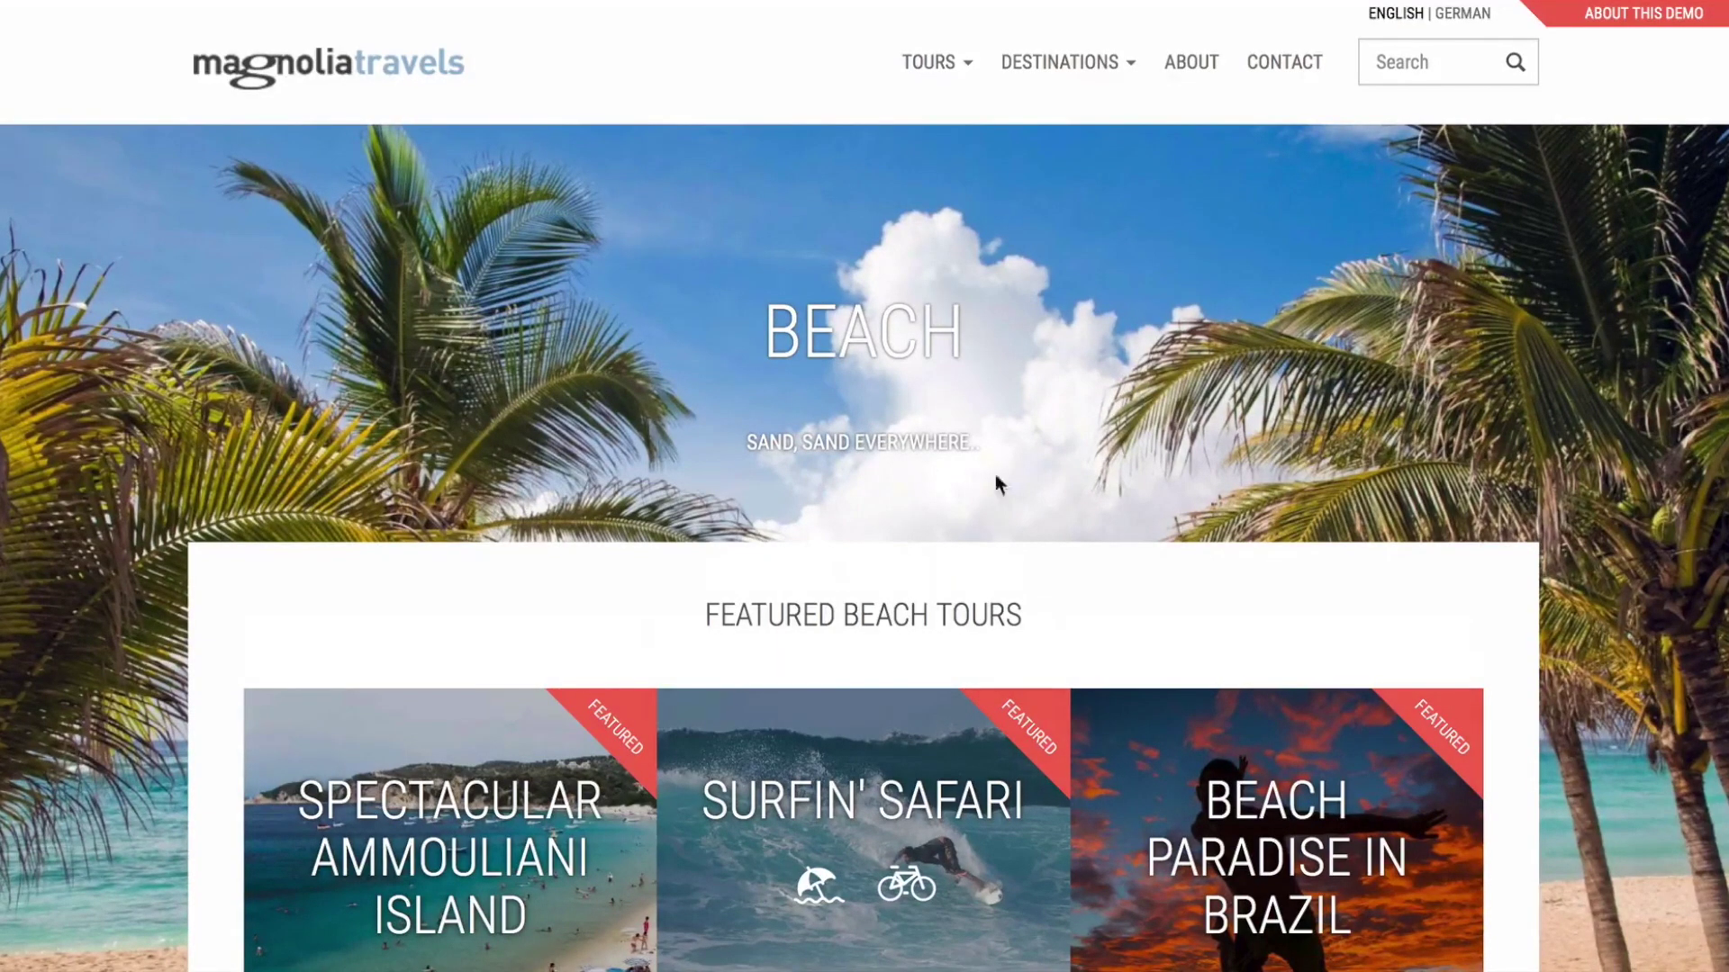
scroll(1604, 611, "down", 5)
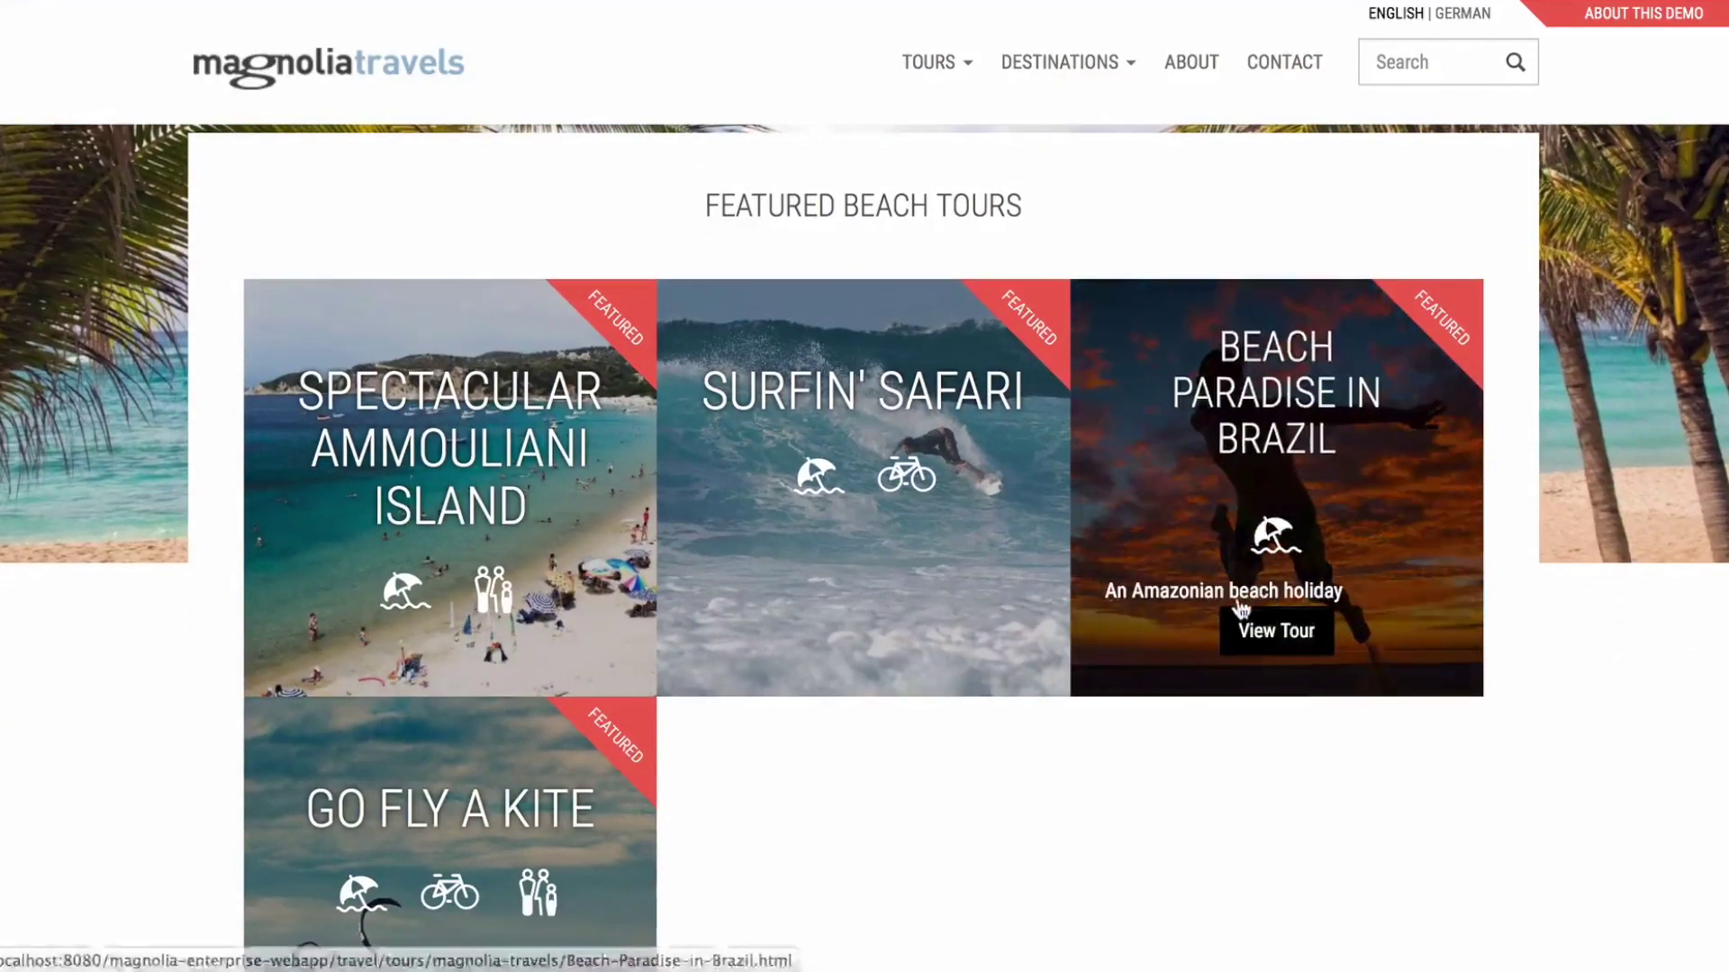
mouse_move(815, 622)
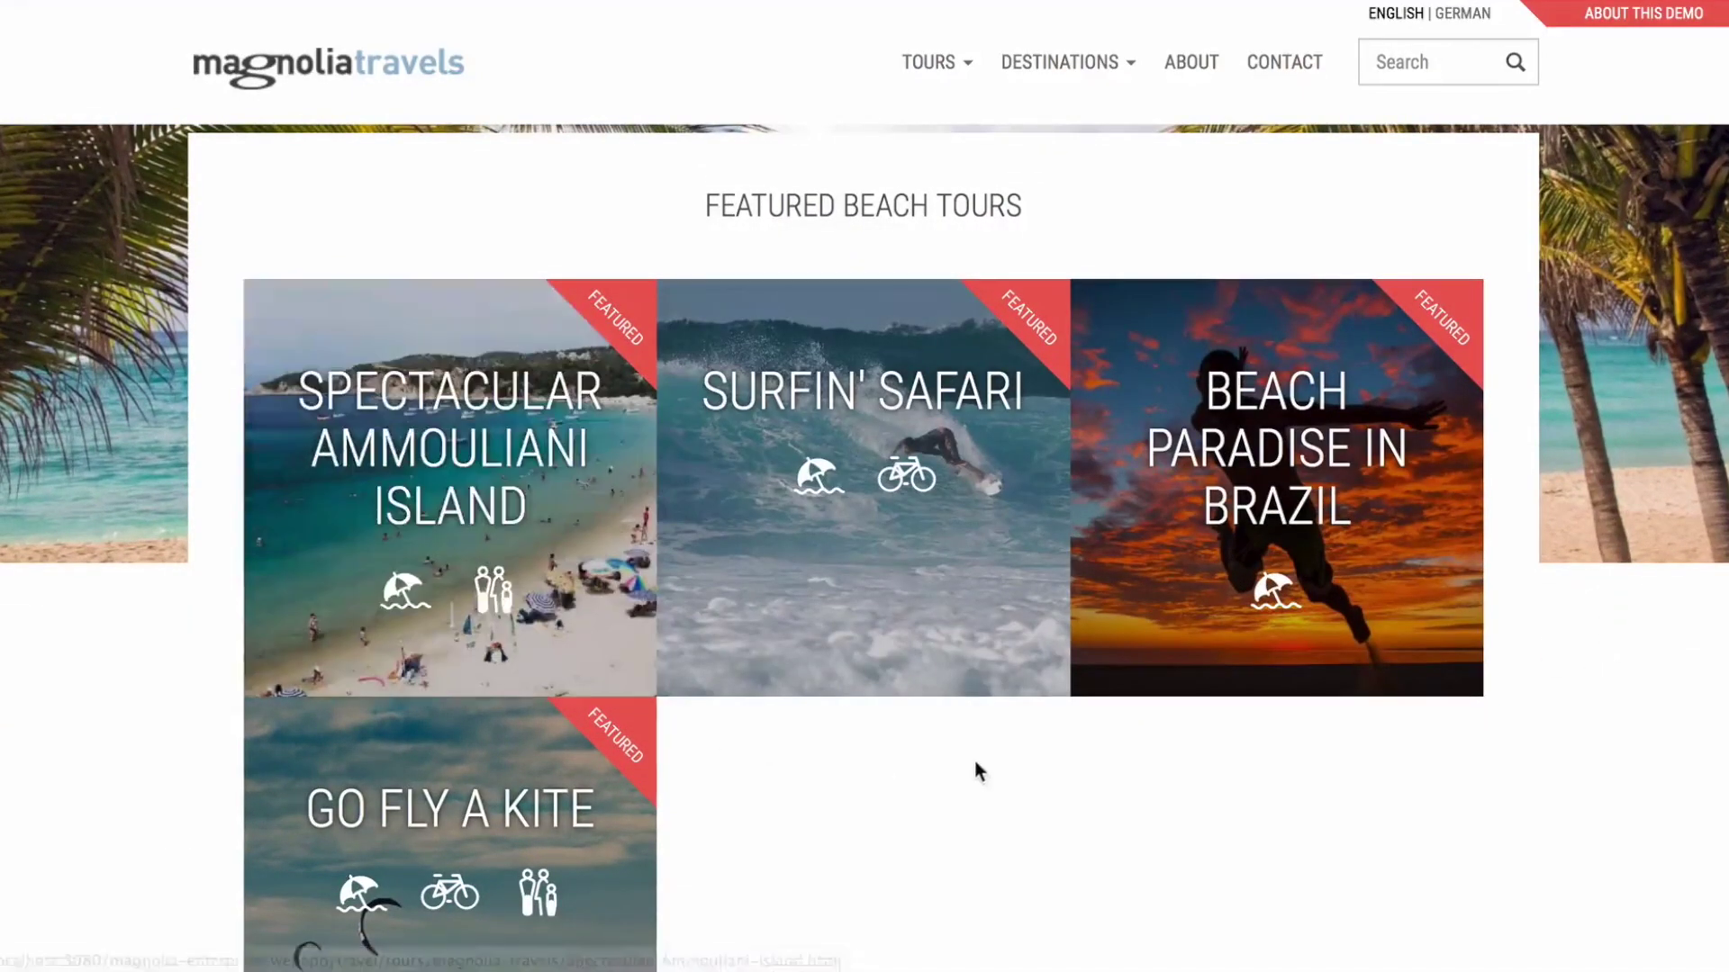
scroll(974, 760, "down", 6)
scroll(974, 759, "down", 6)
scroll(1556, 693, "down", 12)
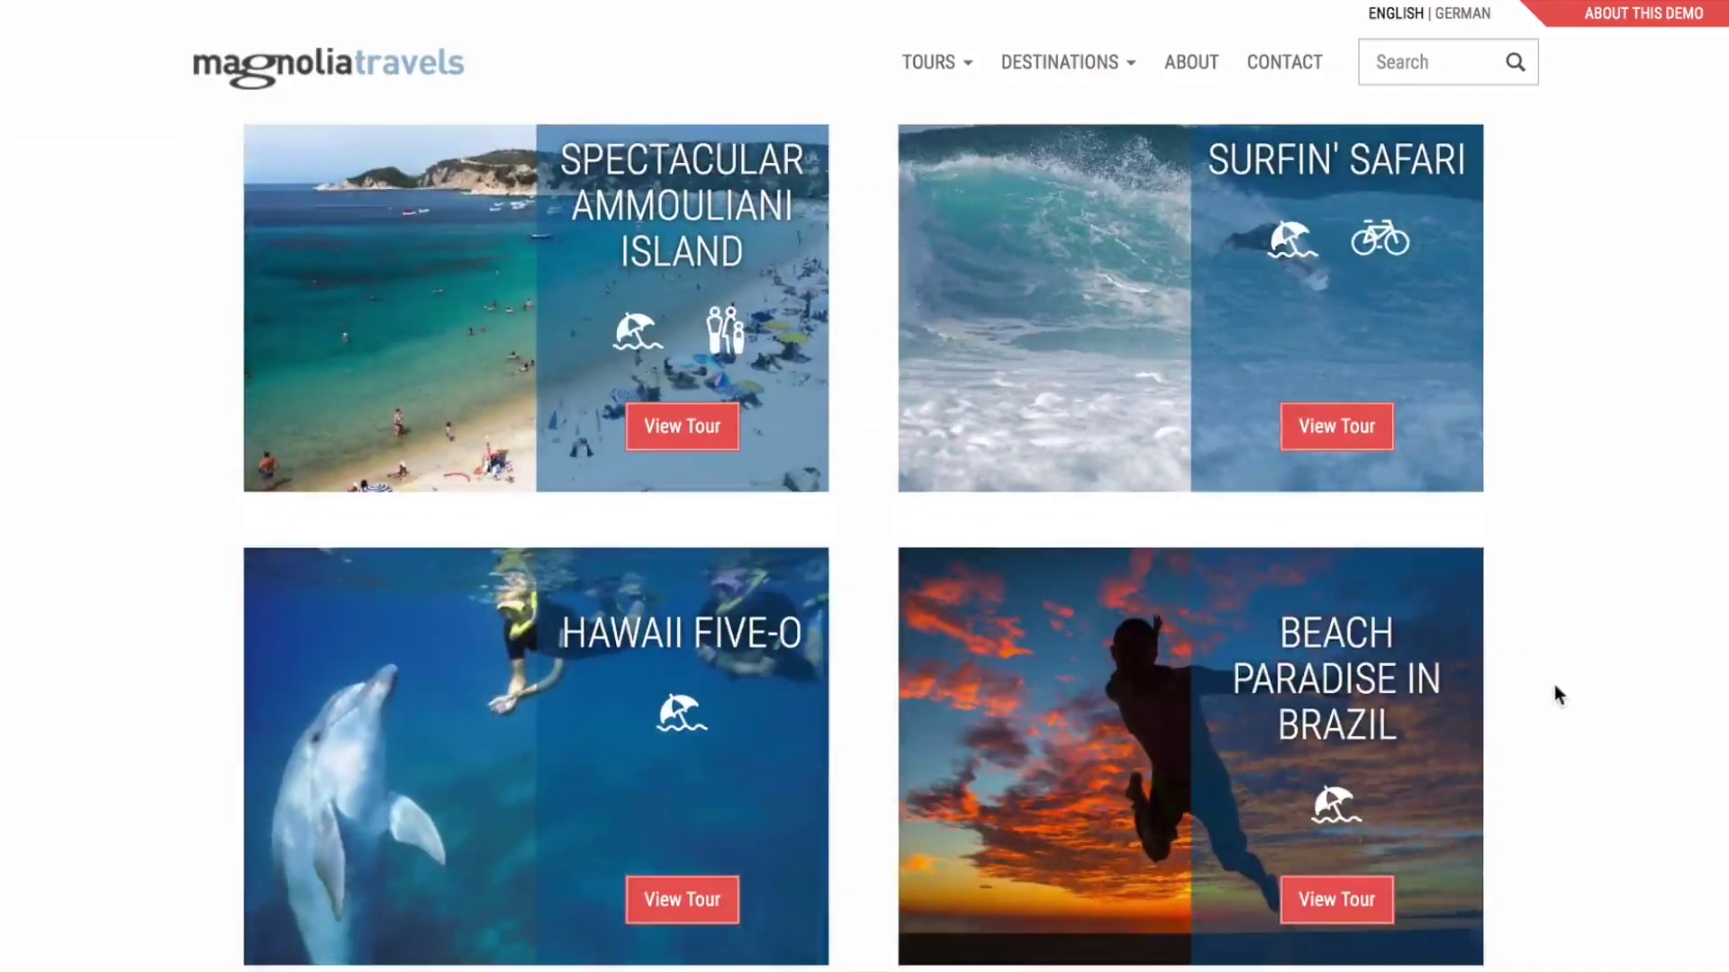
scroll(1555, 688, "down", 6)
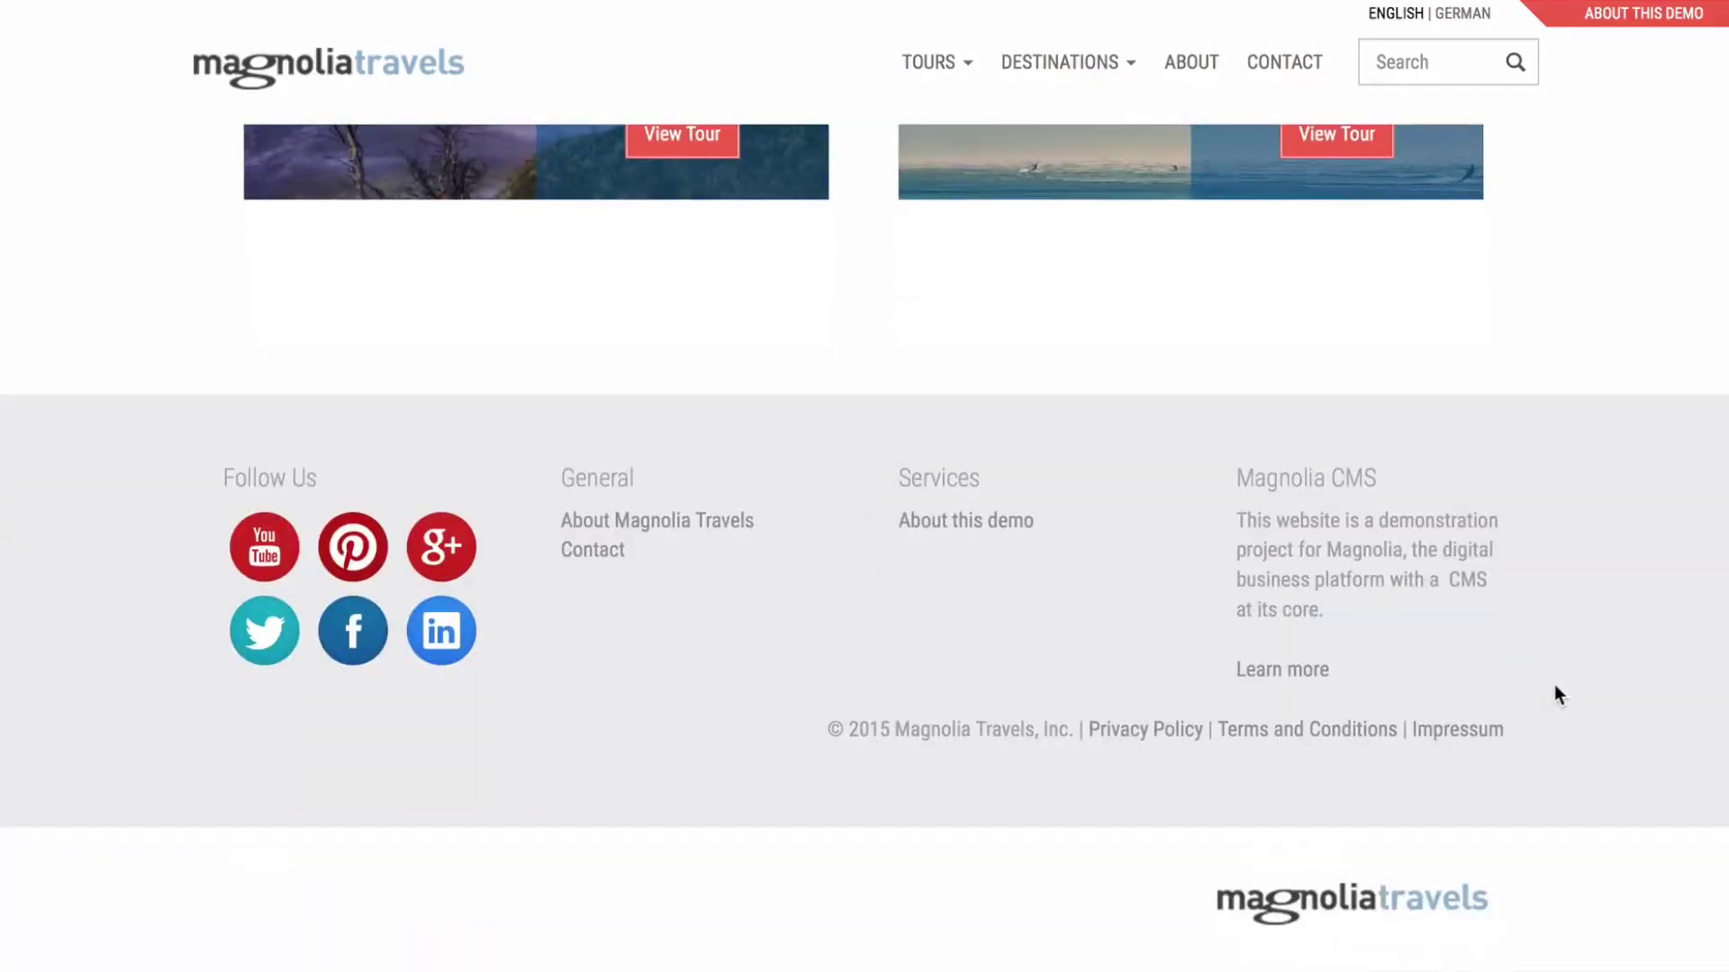
scroll(1555, 693, "up", 20)
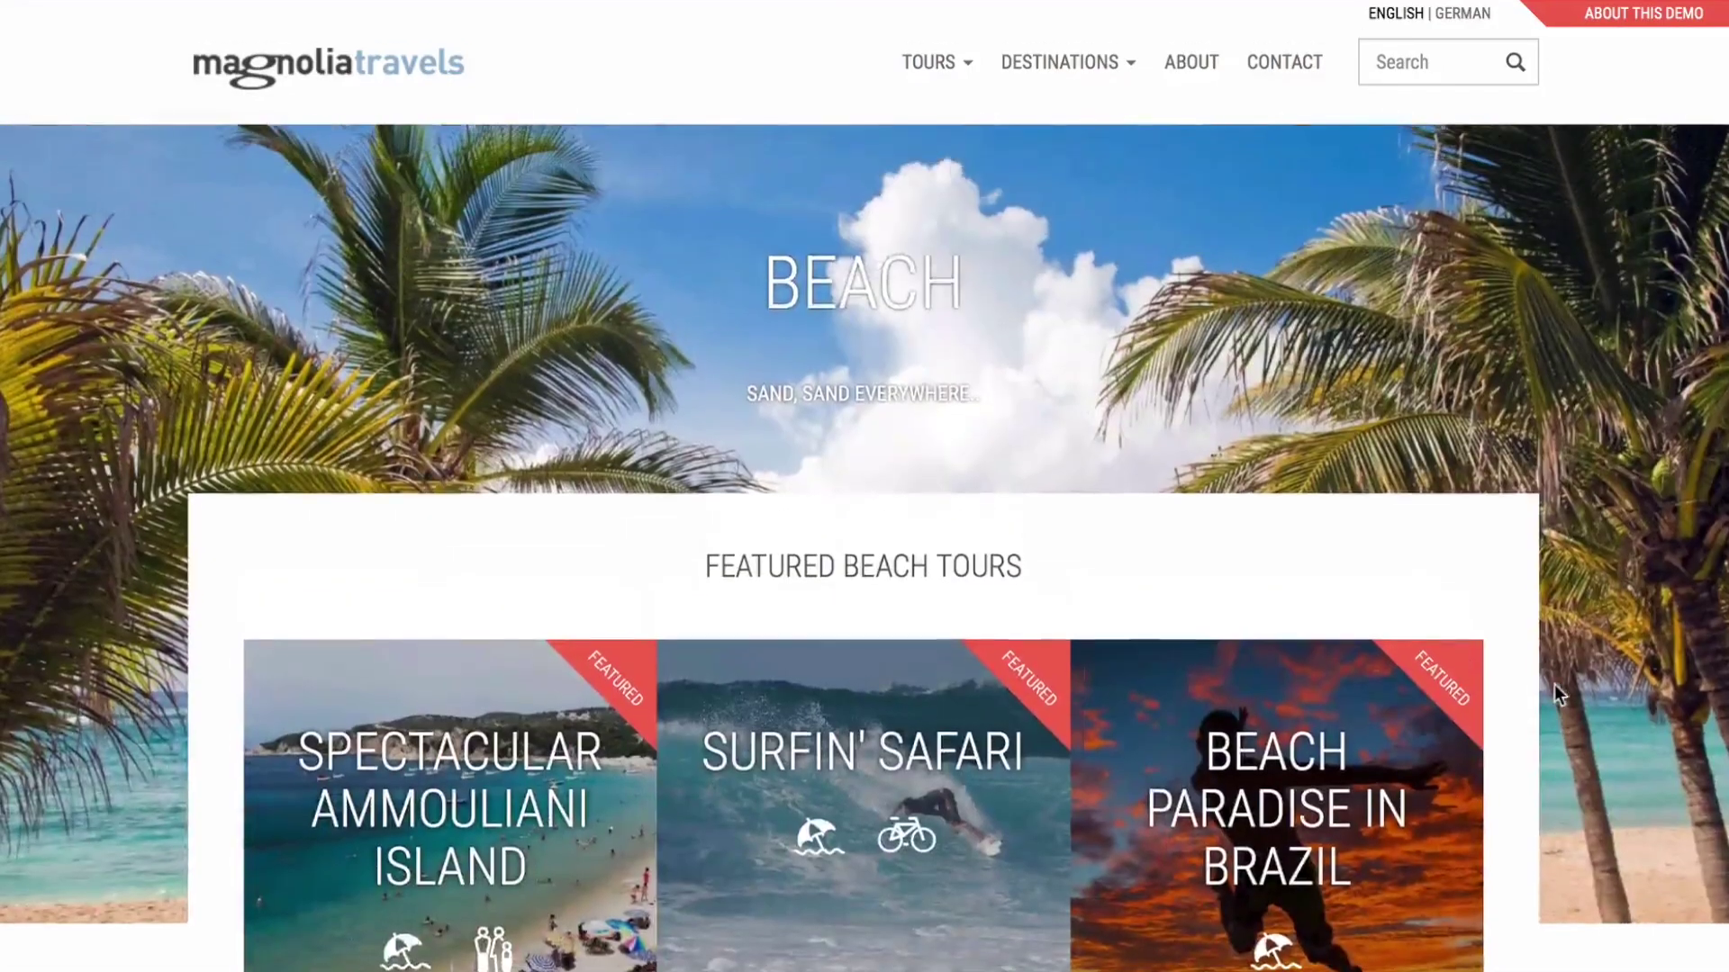
Go to the Europe destination page and open its Spectacular Ammouliani Island tour.
mouse_move(1091, 86)
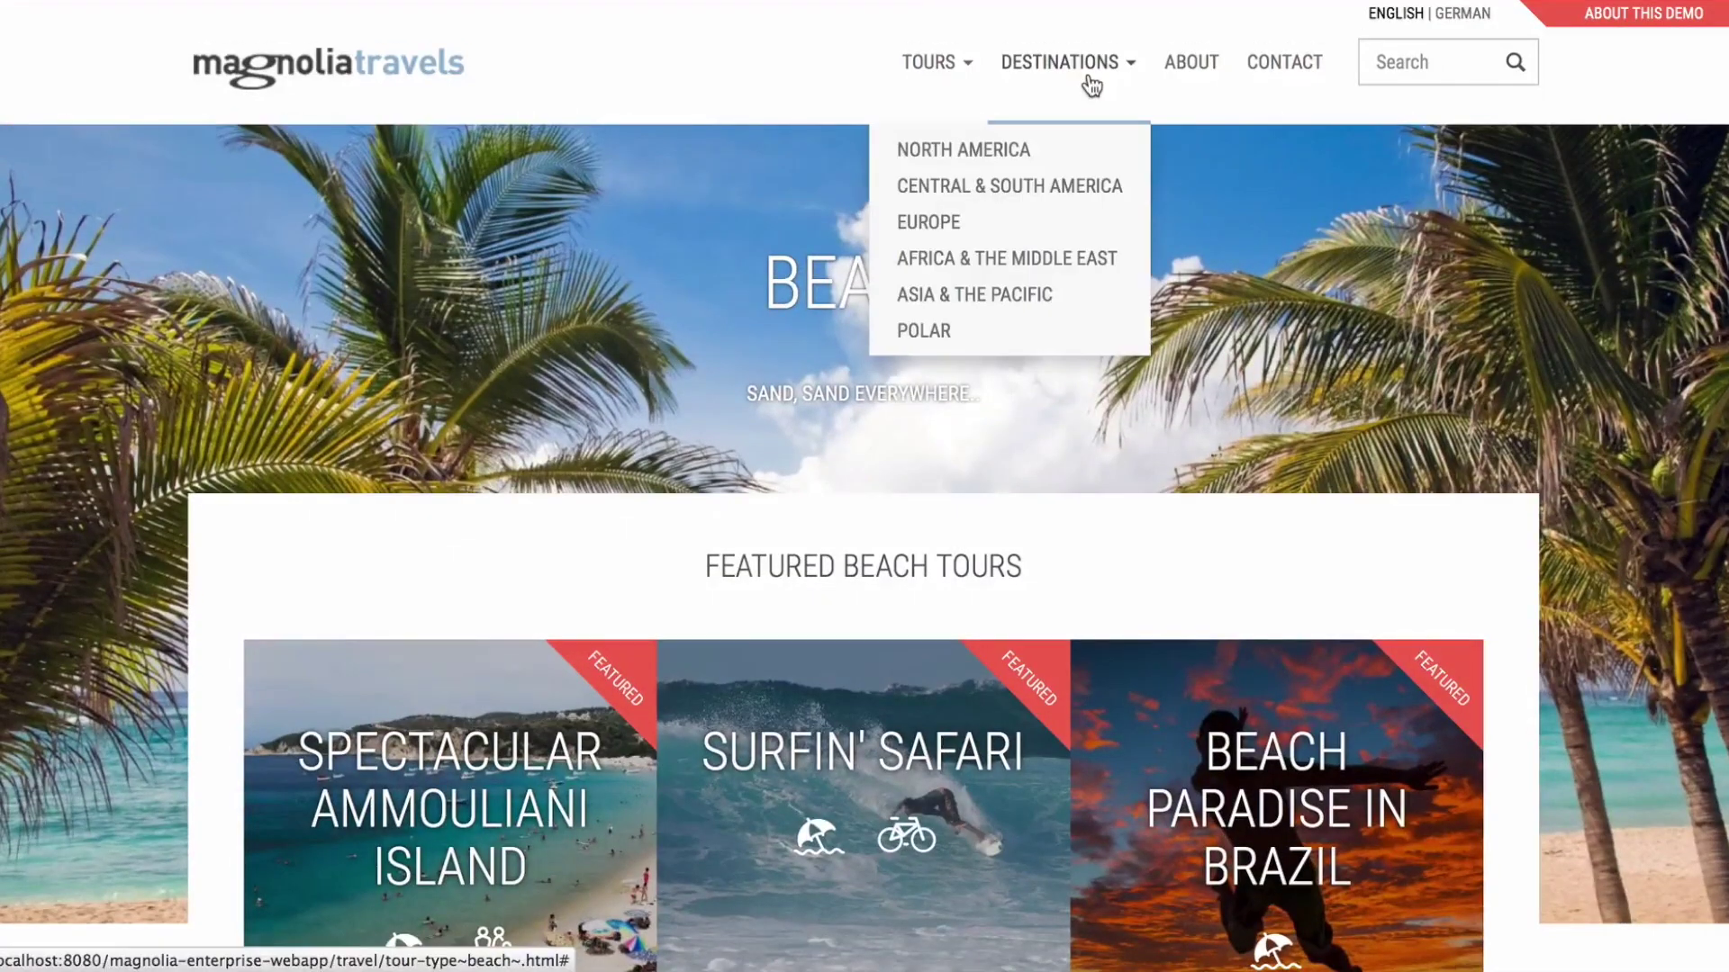
left_click(945, 222)
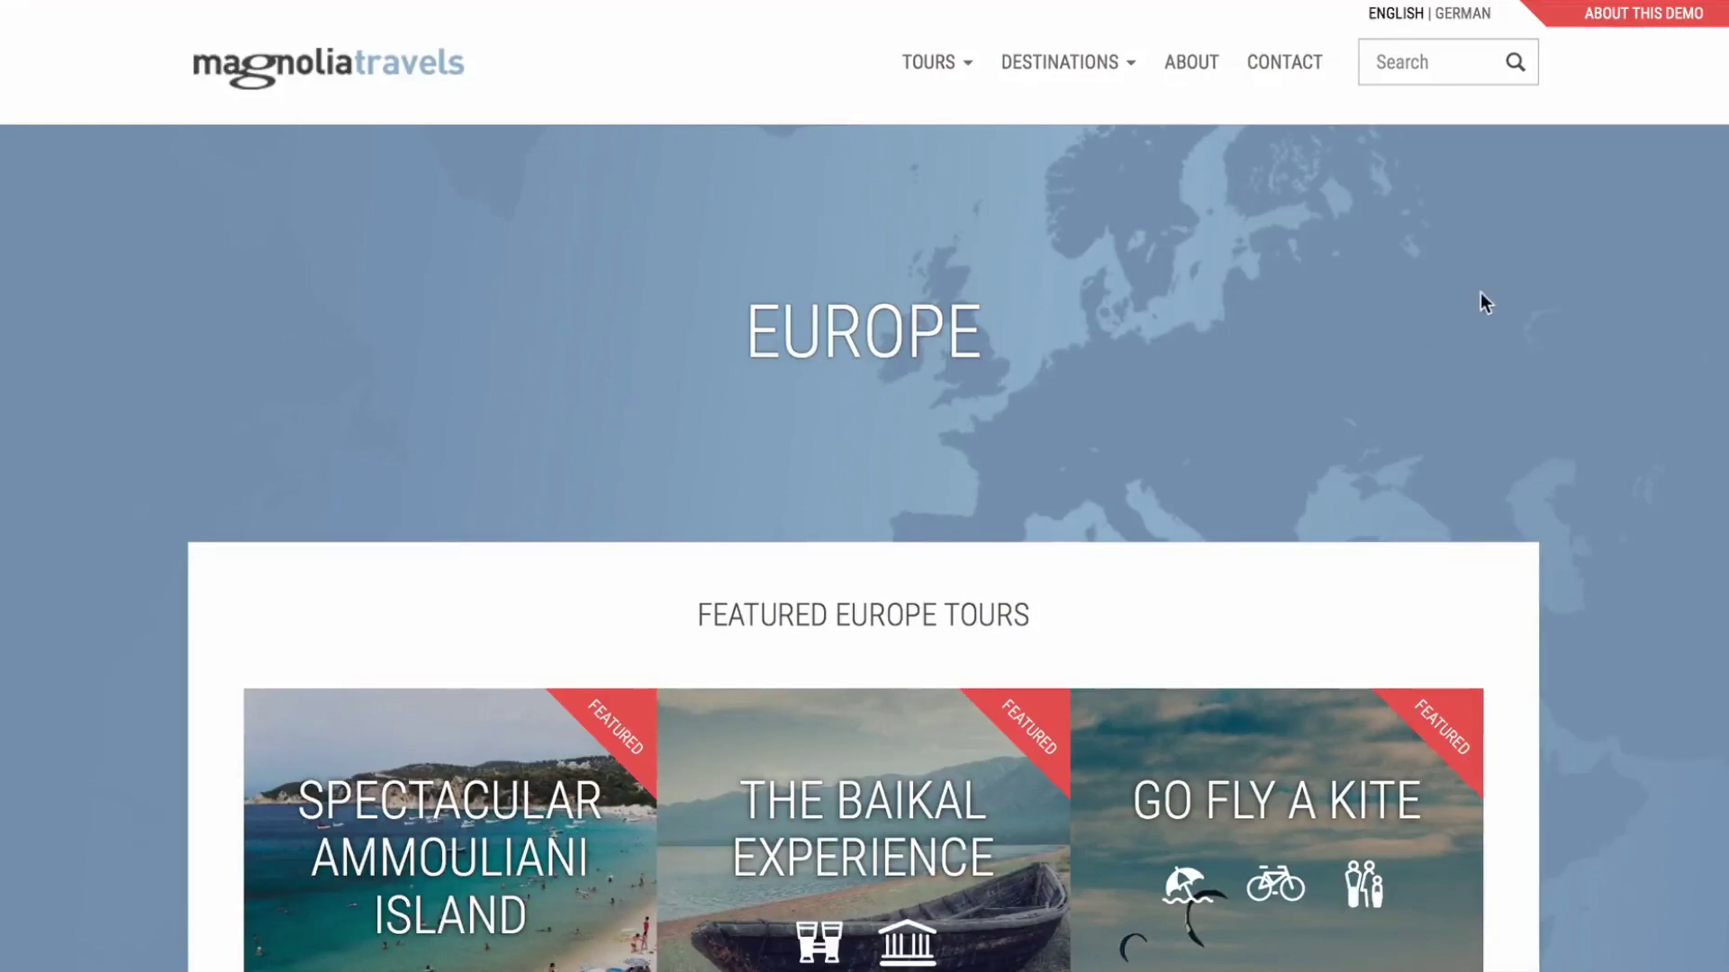
scroll(1483, 293, "down", 2)
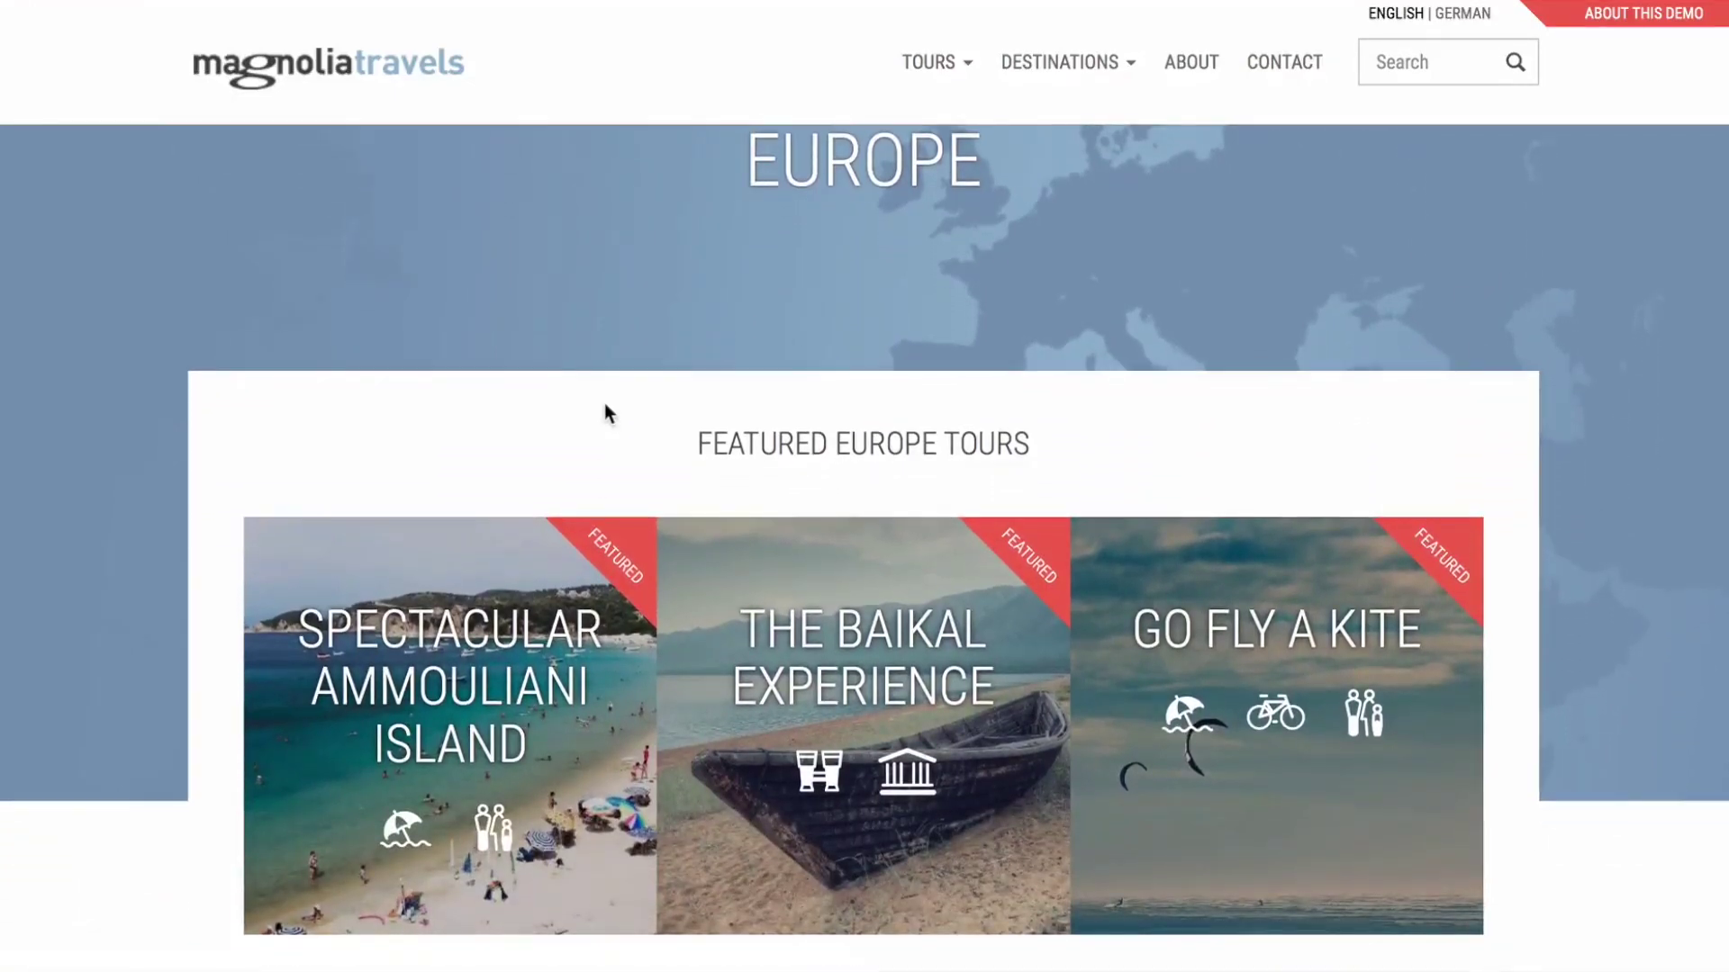
left_click(453, 863)
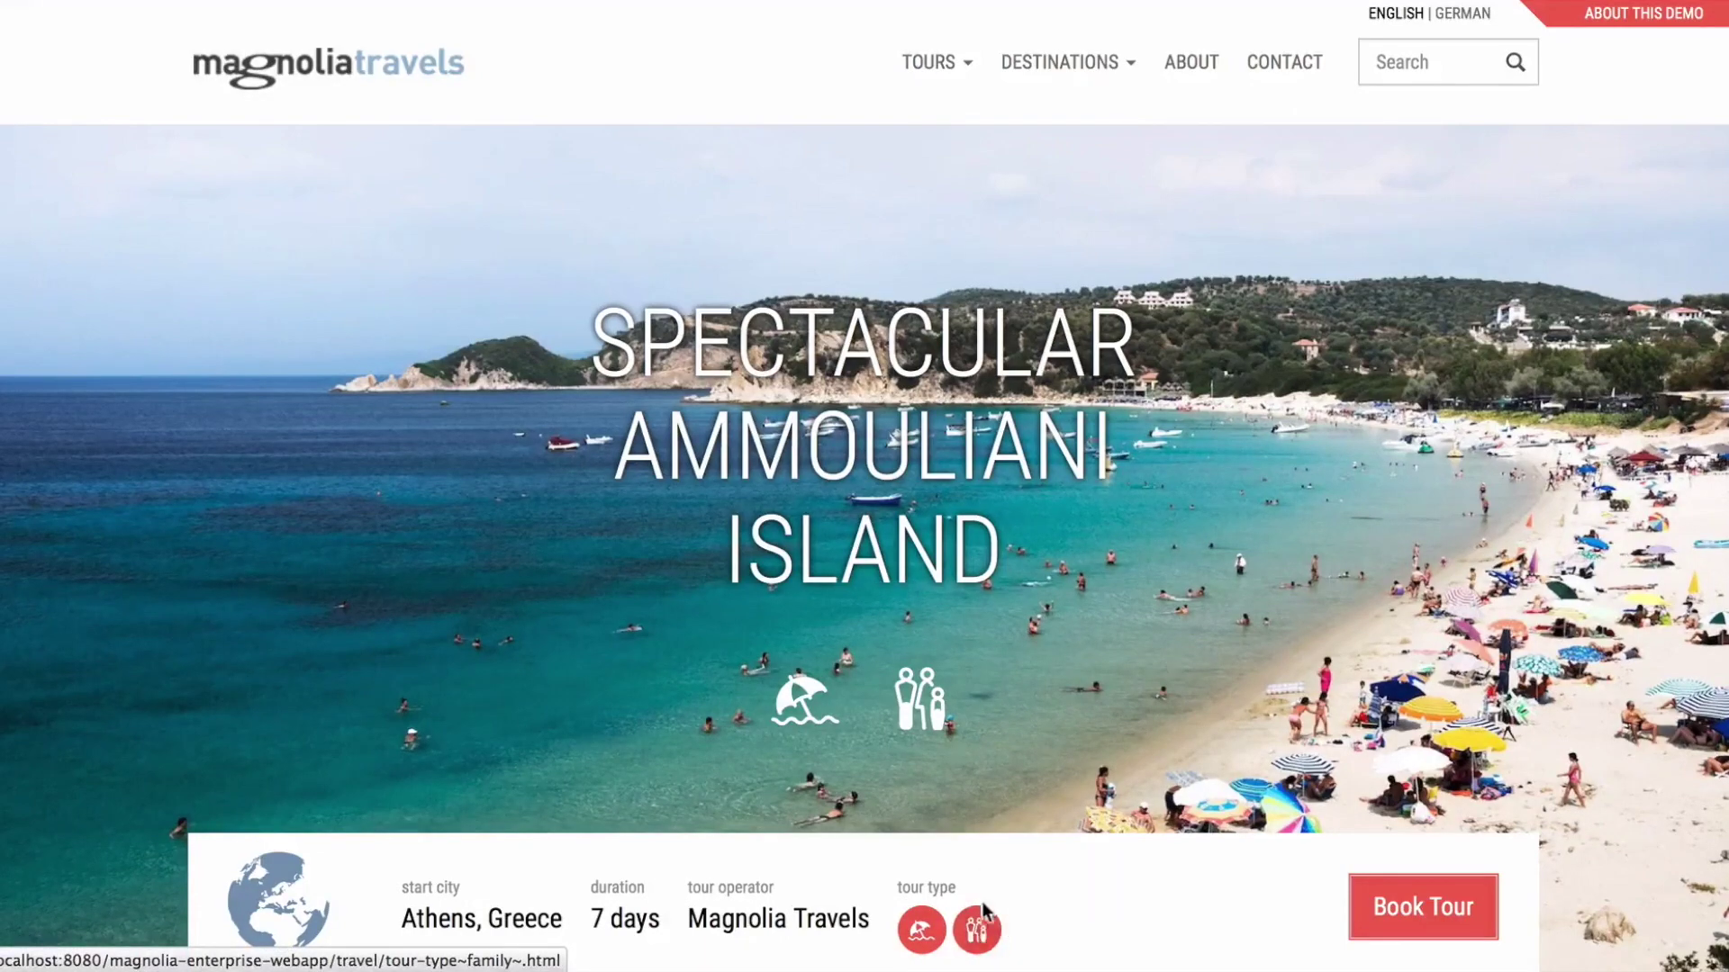
Follow the tour's Family tour type to its overview page and reopen Spectacular Ammouliani Island from the featured tours.
left_click(981, 932)
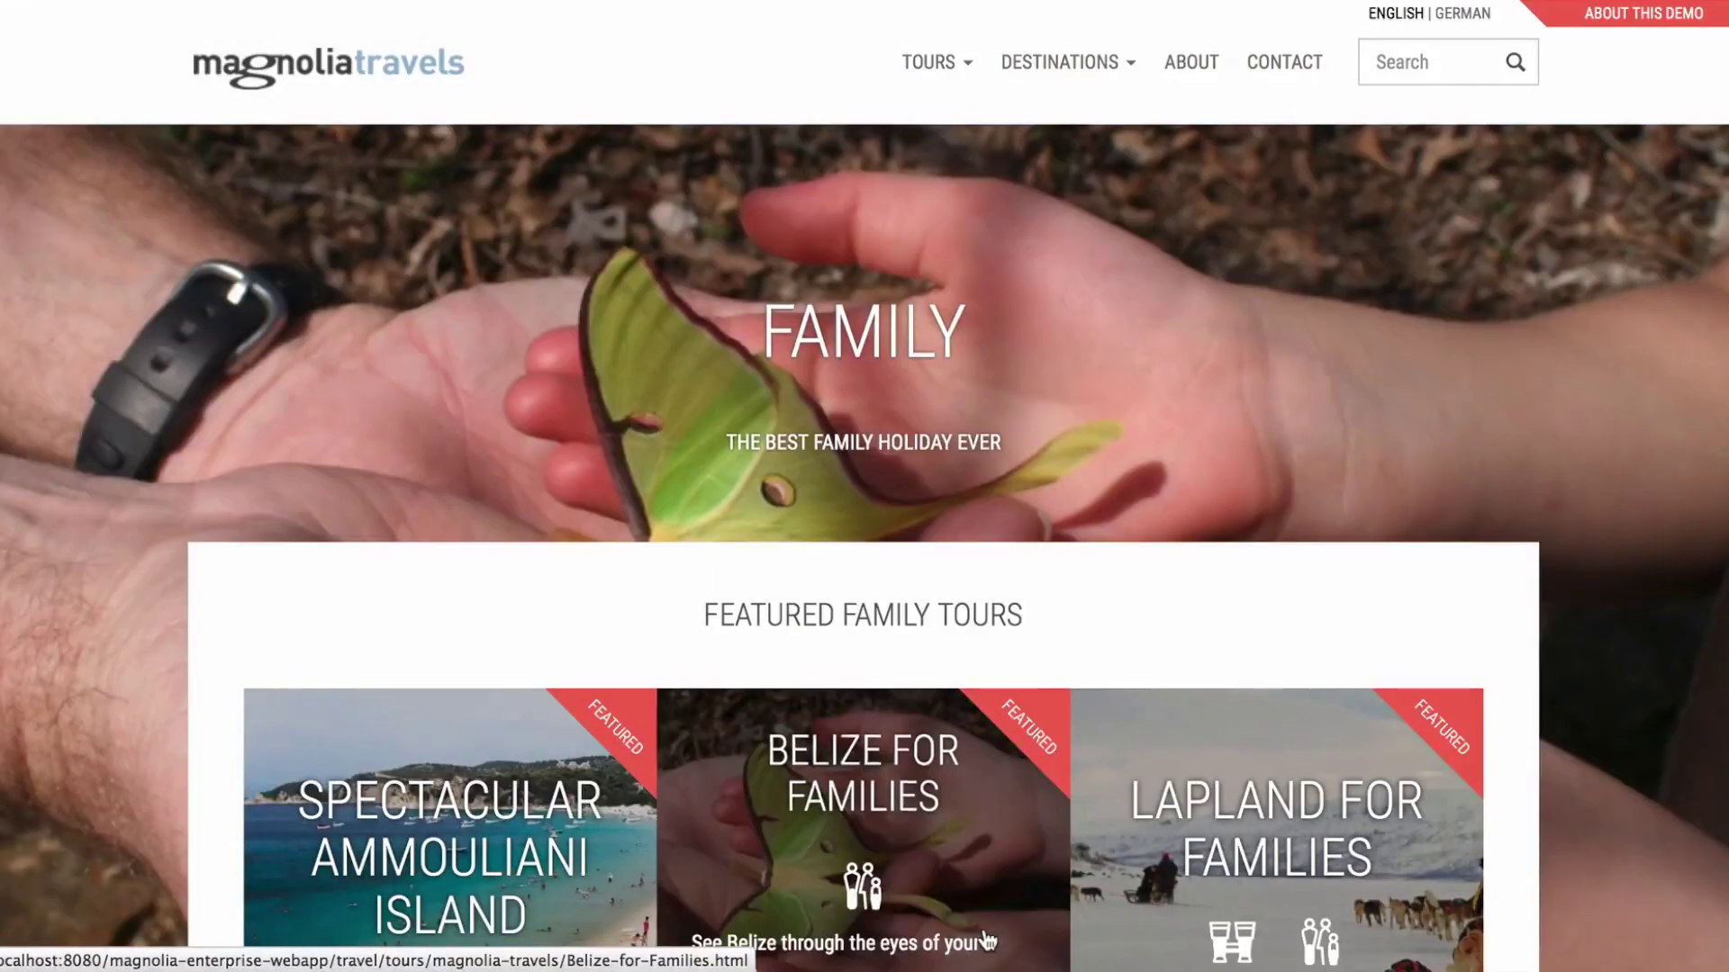
scroll(1544, 441, "down", 2)
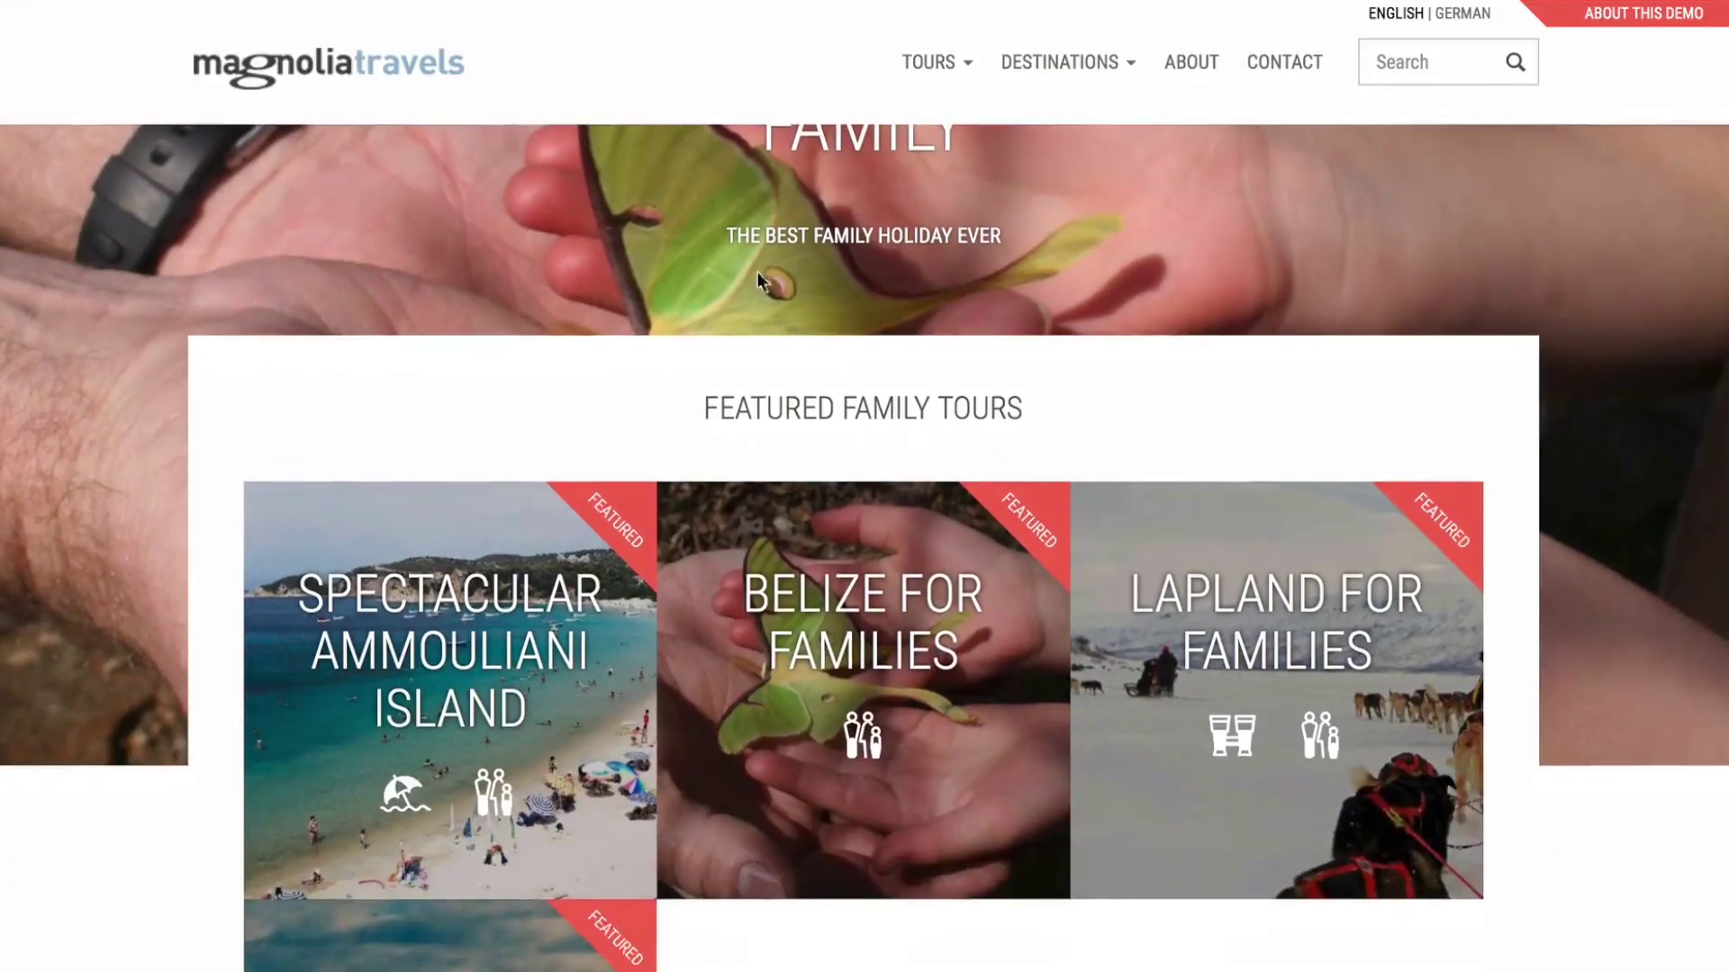
mouse_move(576, 594)
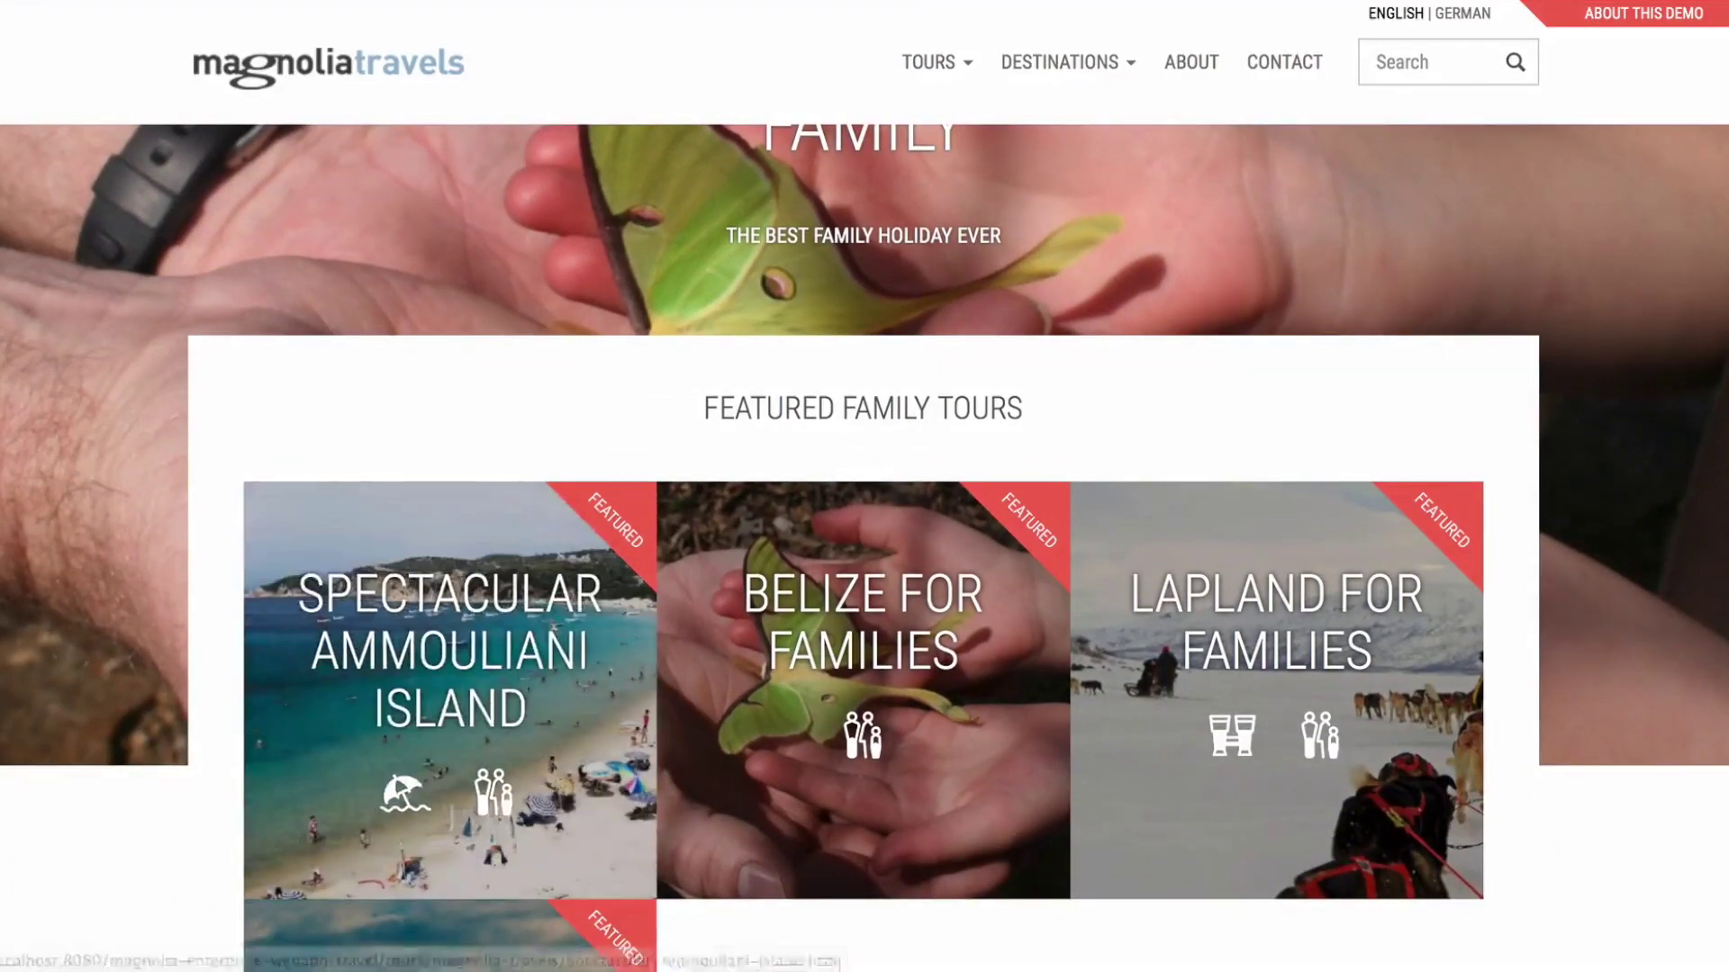
left_click(522, 602)
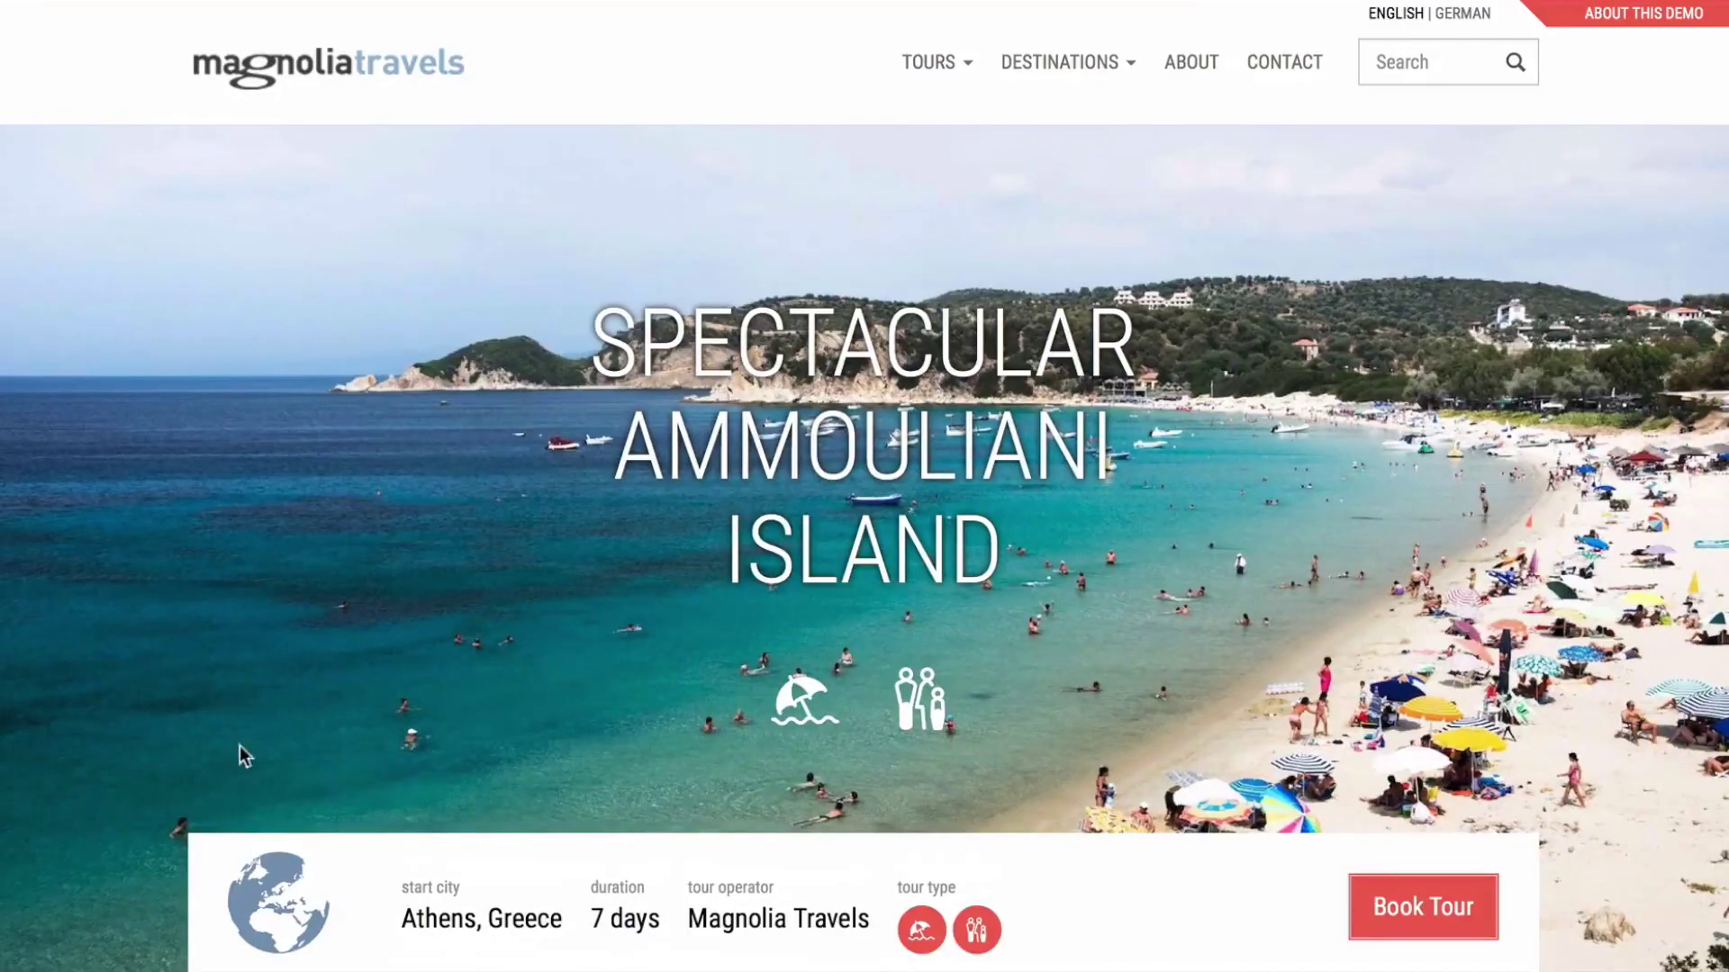
Visit the tour's Europe destination page, then return to the Spectacular Ammouliani Island tour and read its description.
left_click(303, 926)
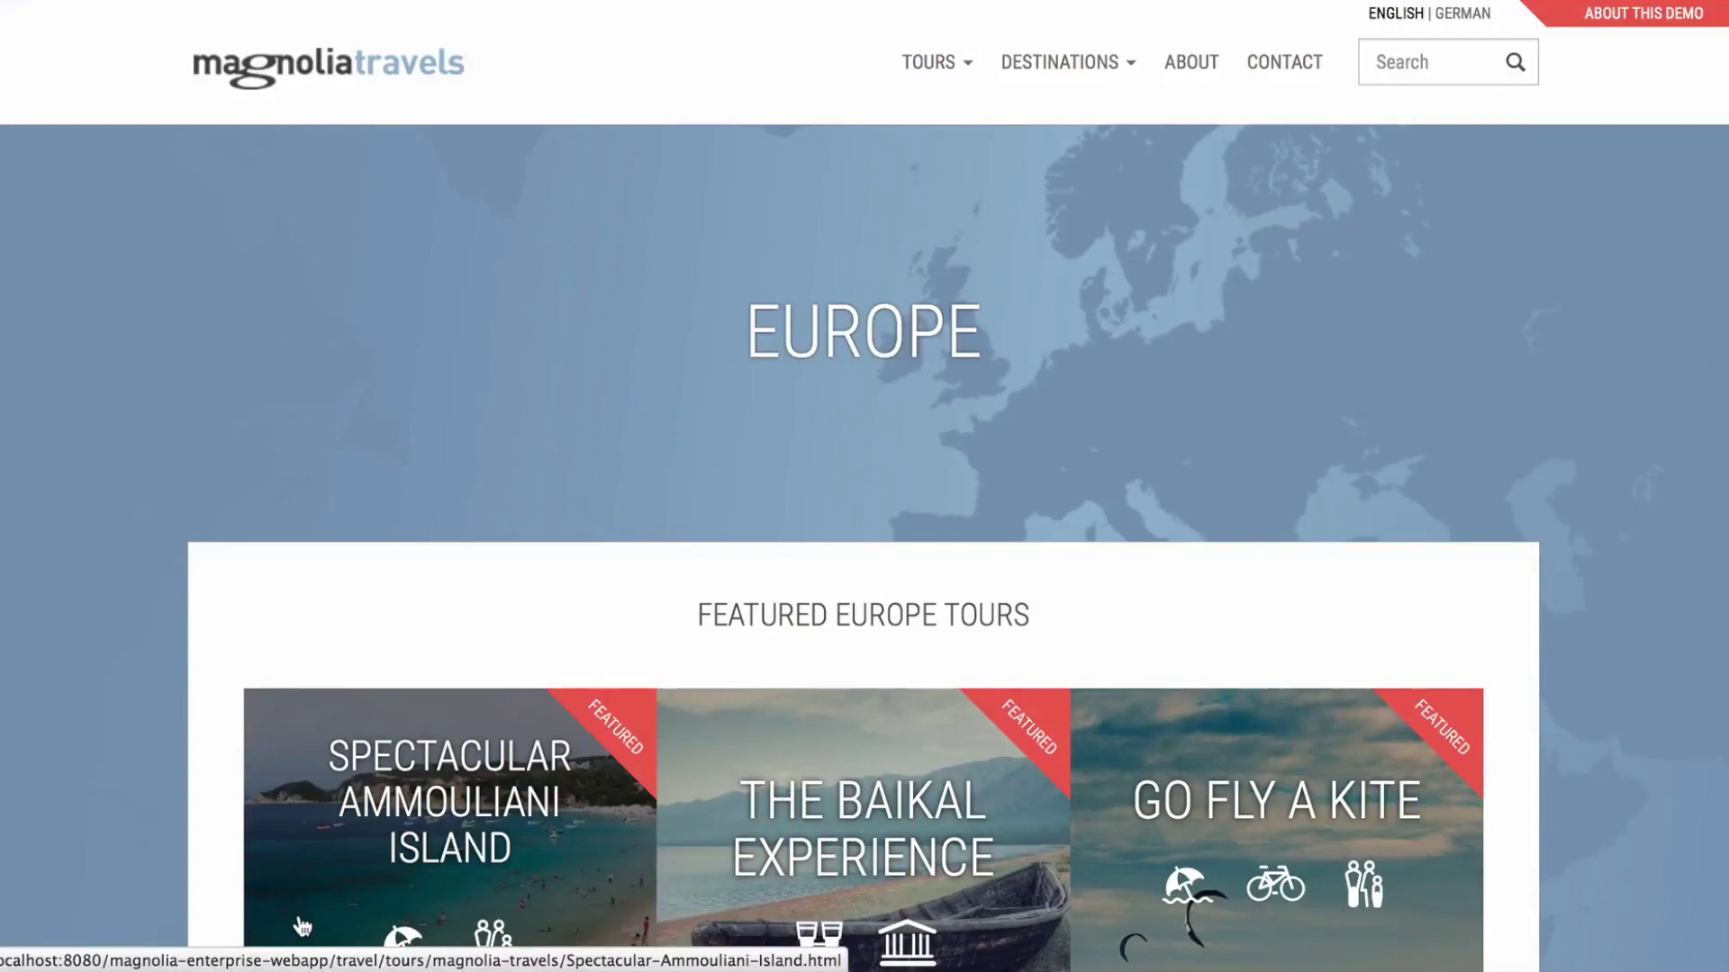
left_click(302, 925)
scroll(131, 808, "down", 6)
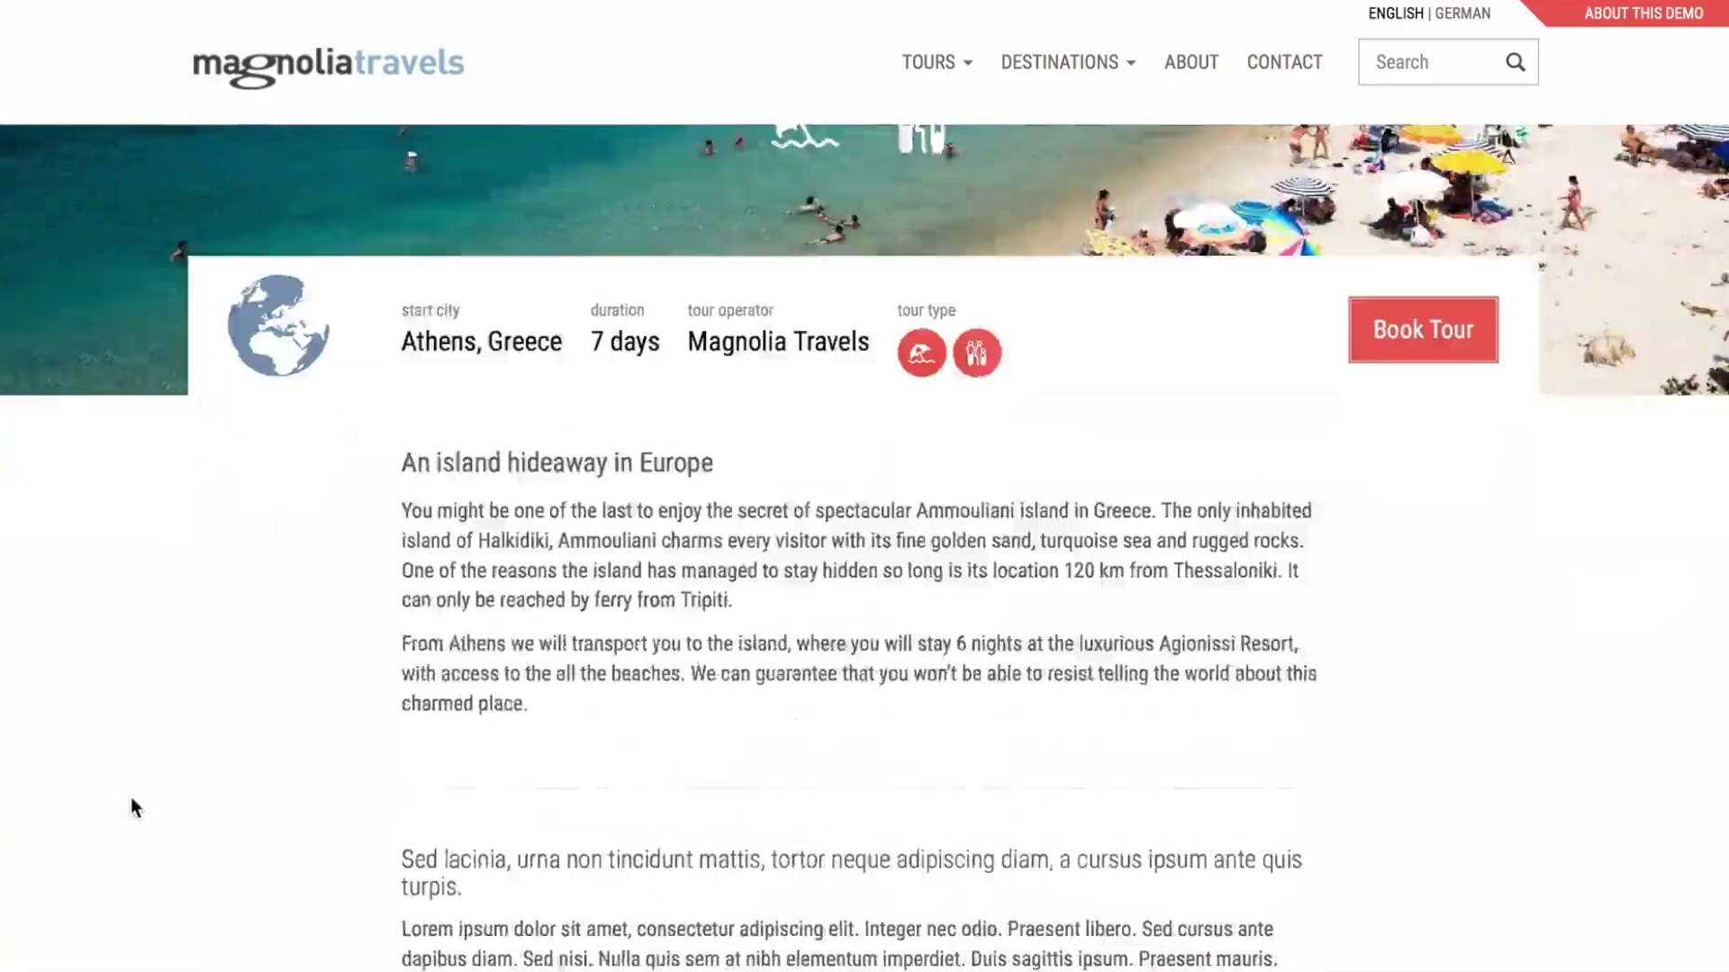
Look through the related featured tours below the tour's description and open Go Fly a Kite from the featured beach tours.
scroll(131, 798, "down", 15)
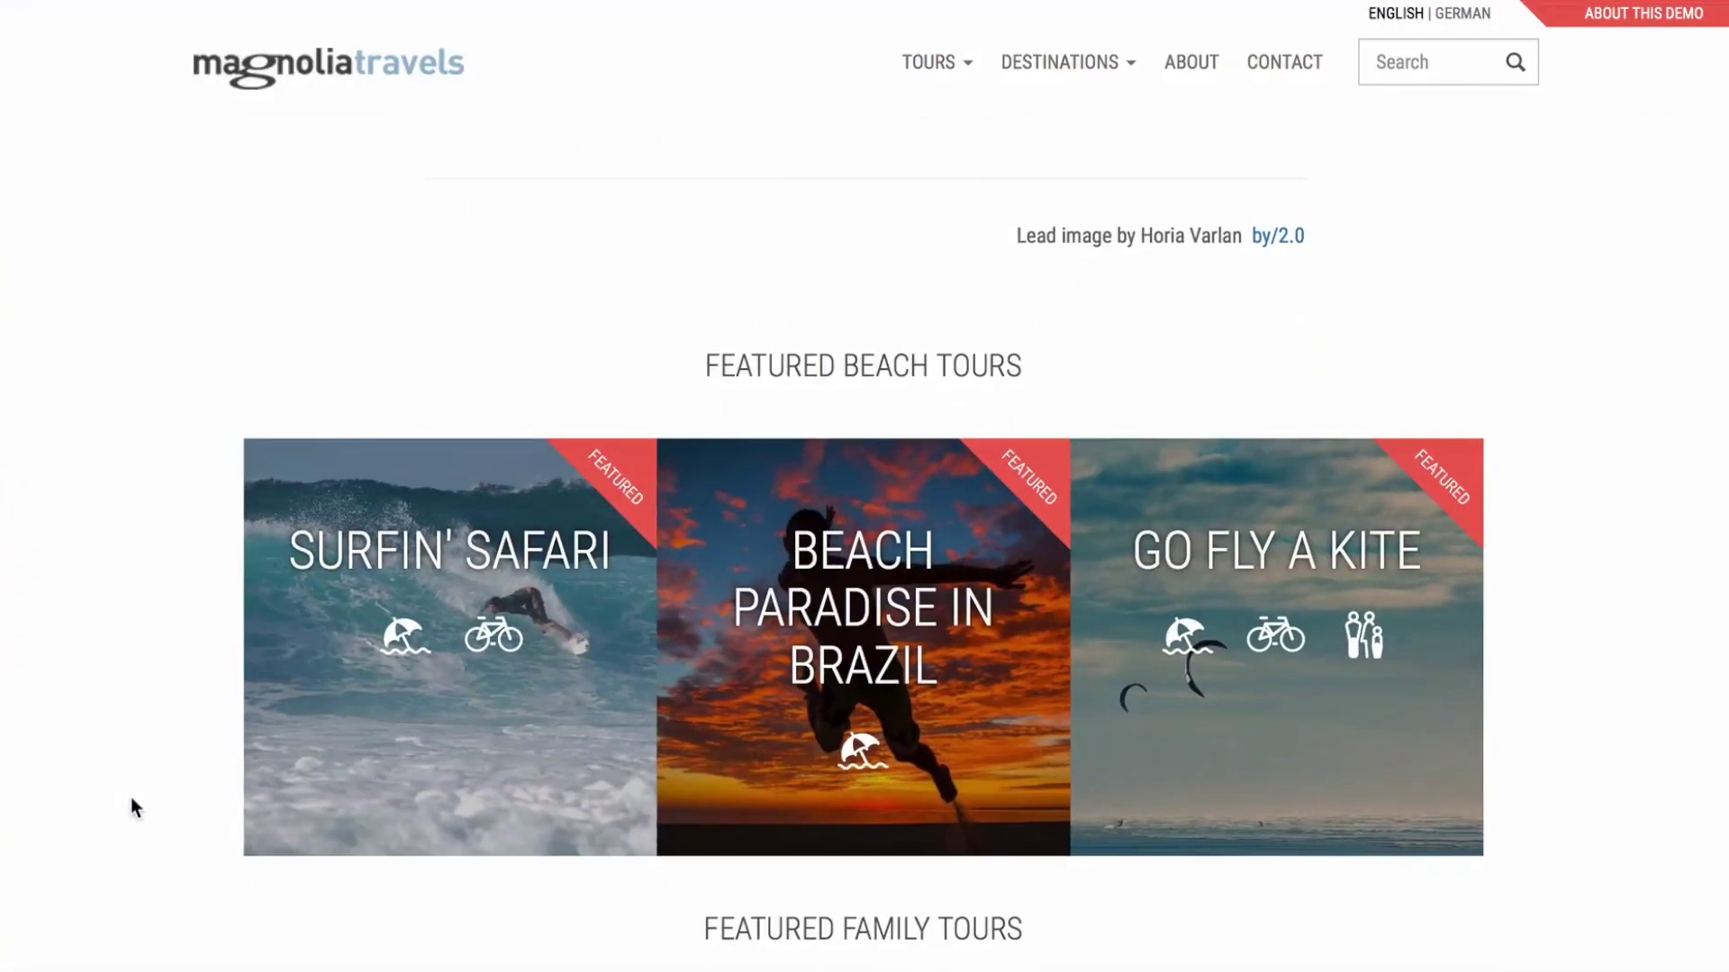
scroll(132, 799, "down", 3)
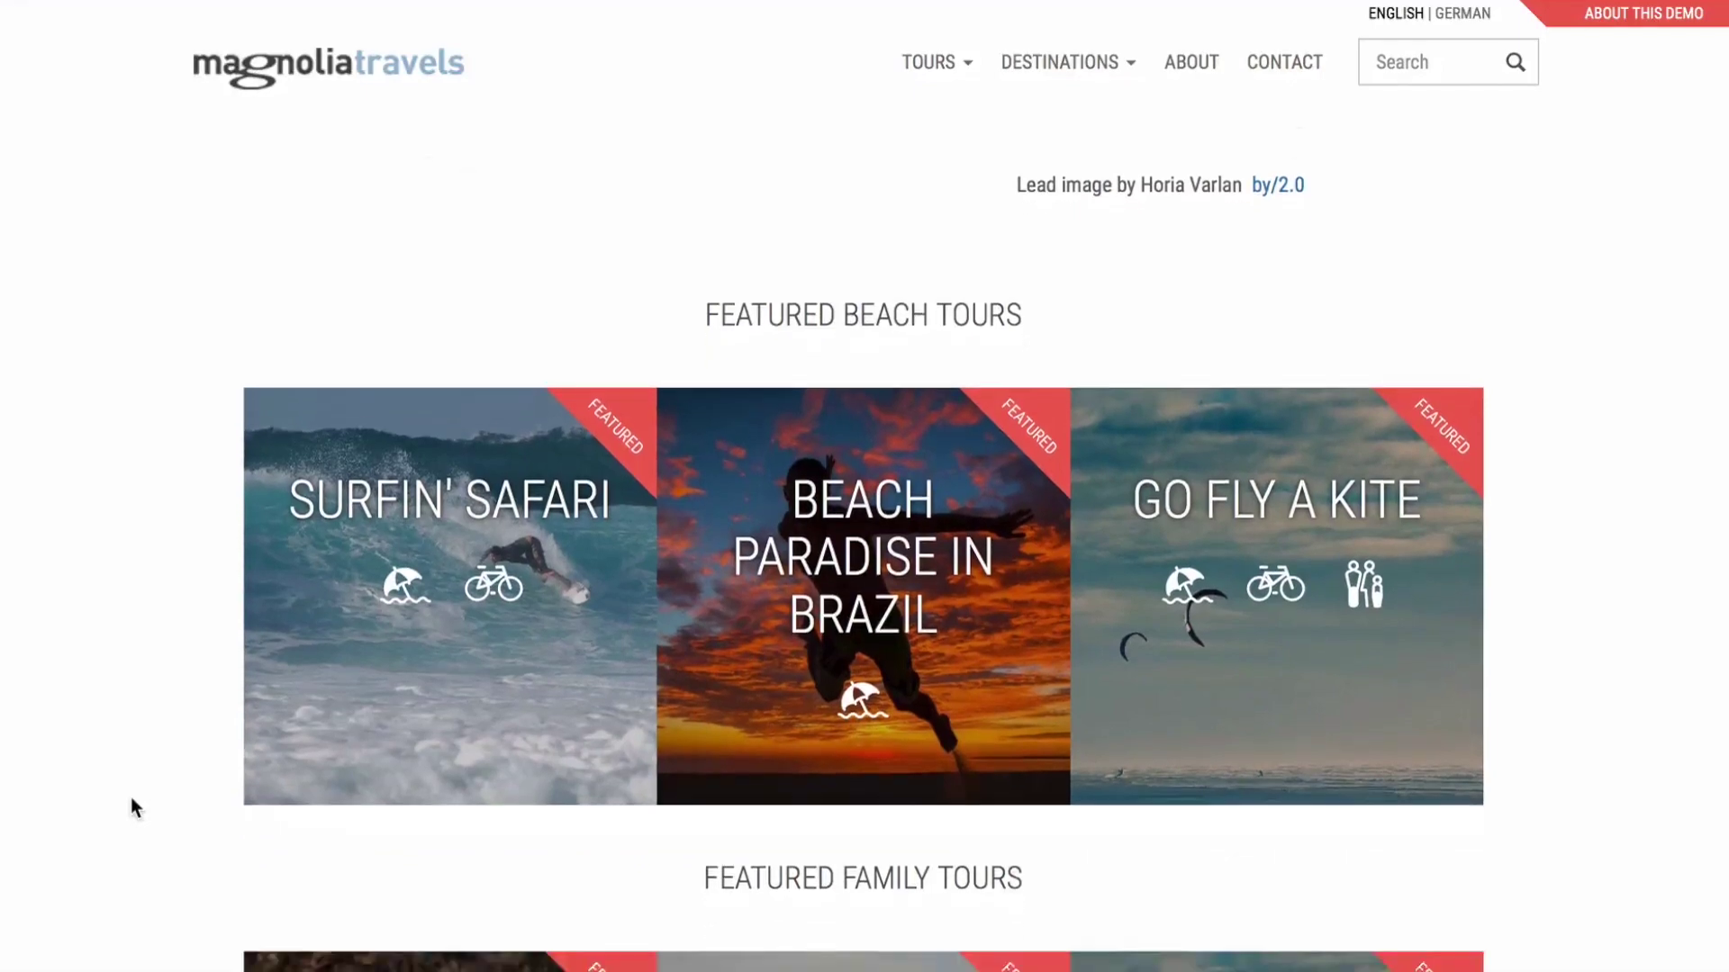
scroll(134, 806, "down", 3)
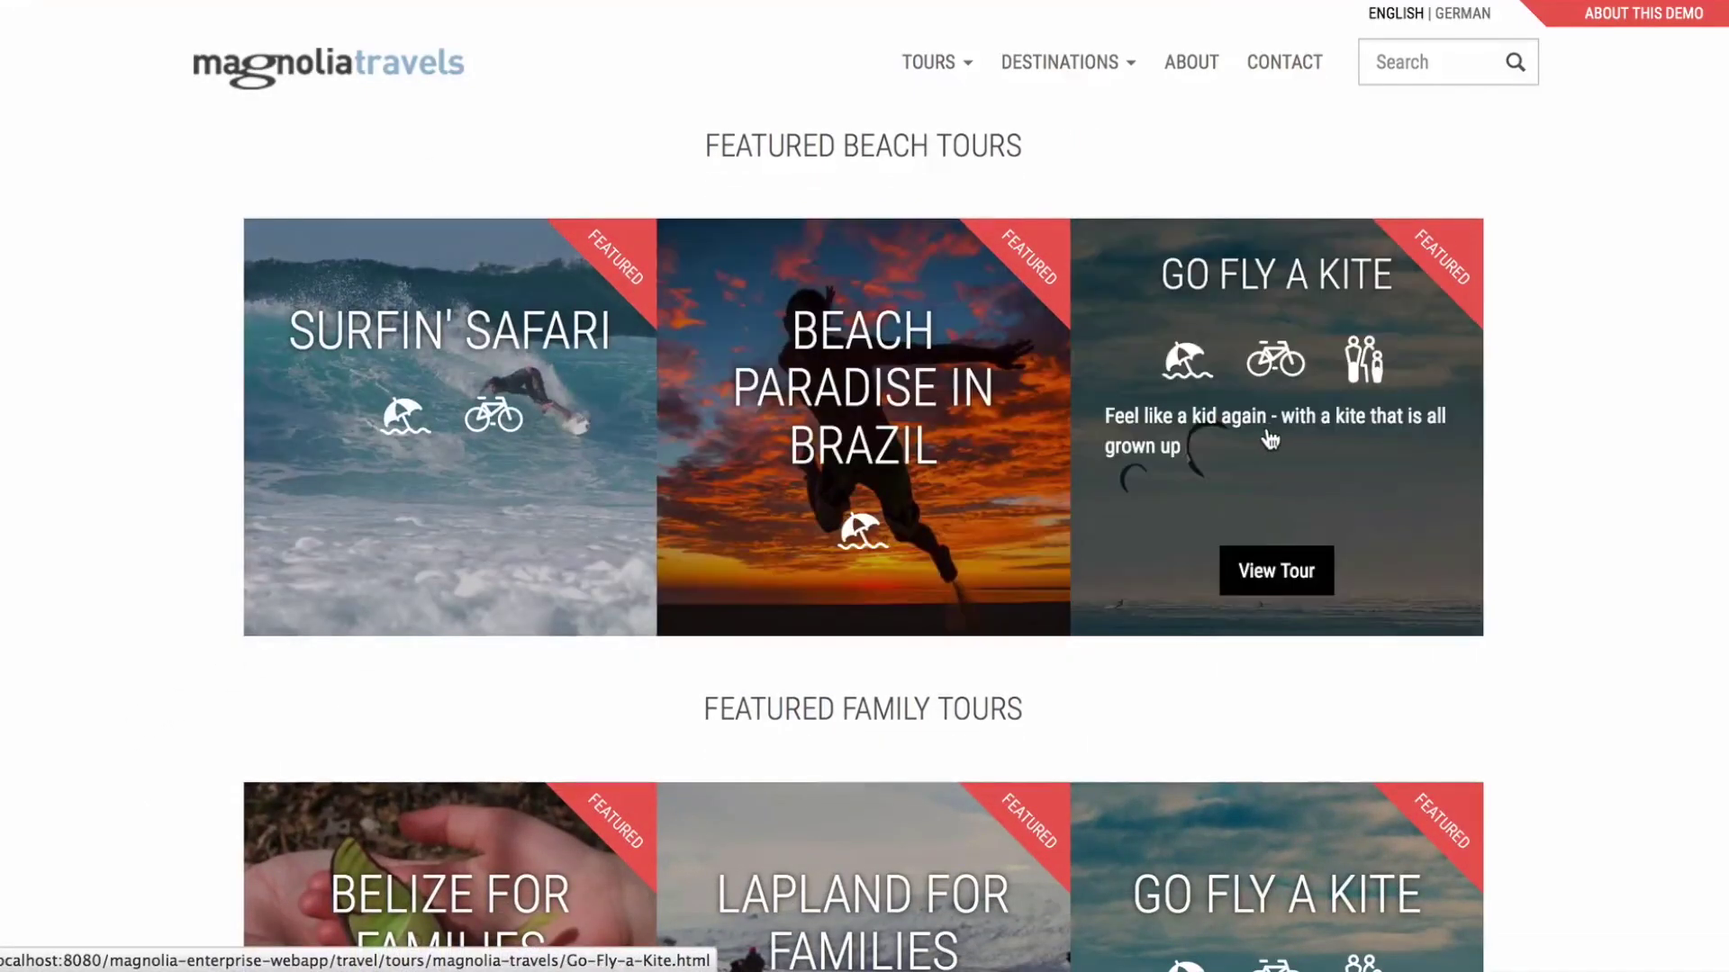
left_click(1270, 436)
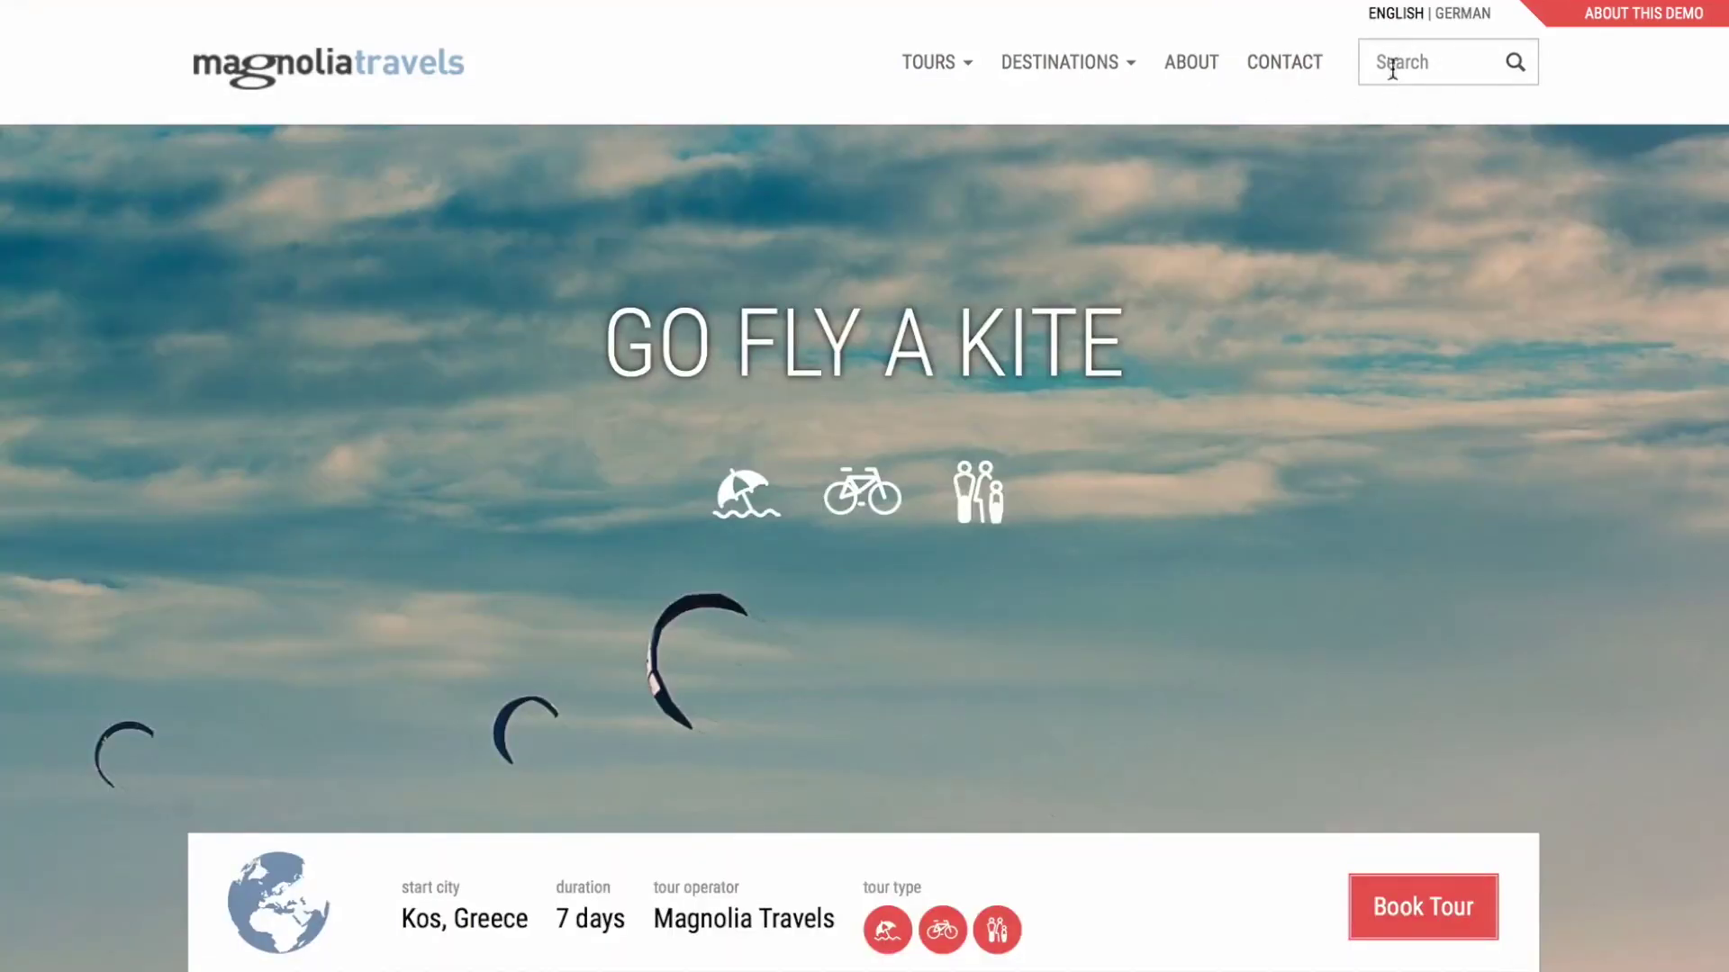
Search the travel site for "amazing" and look through the matching pages and tours.
left_click(1431, 62)
type("a")
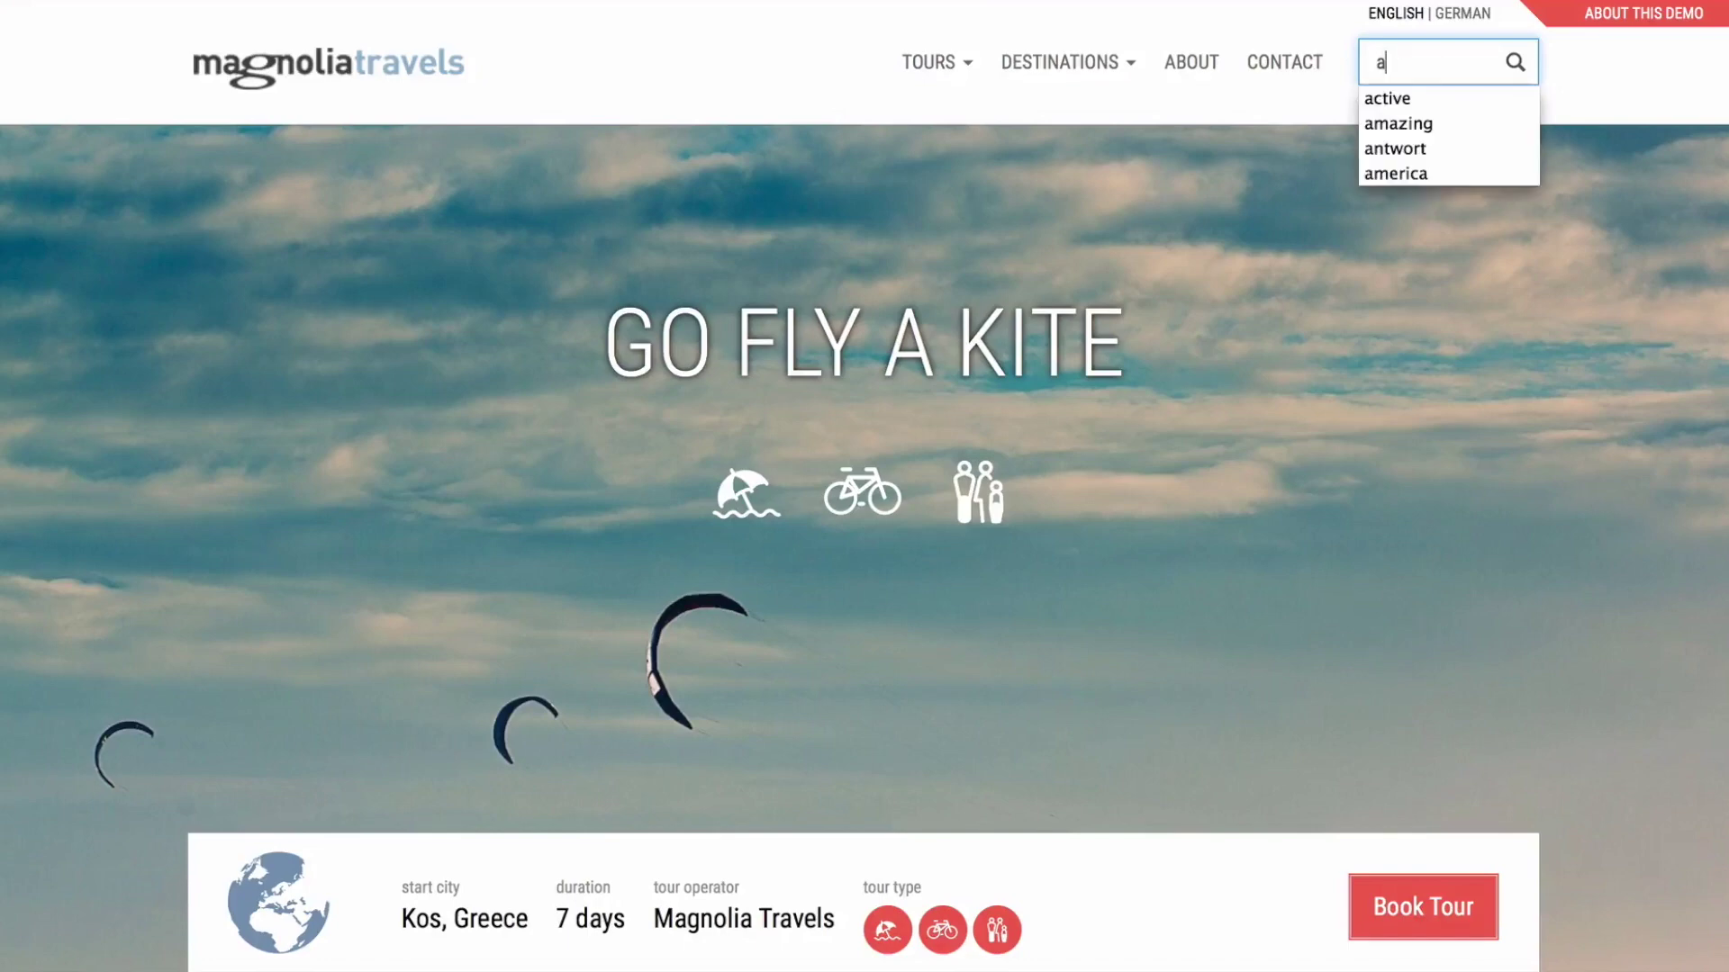
type("mazing")
key("Return")
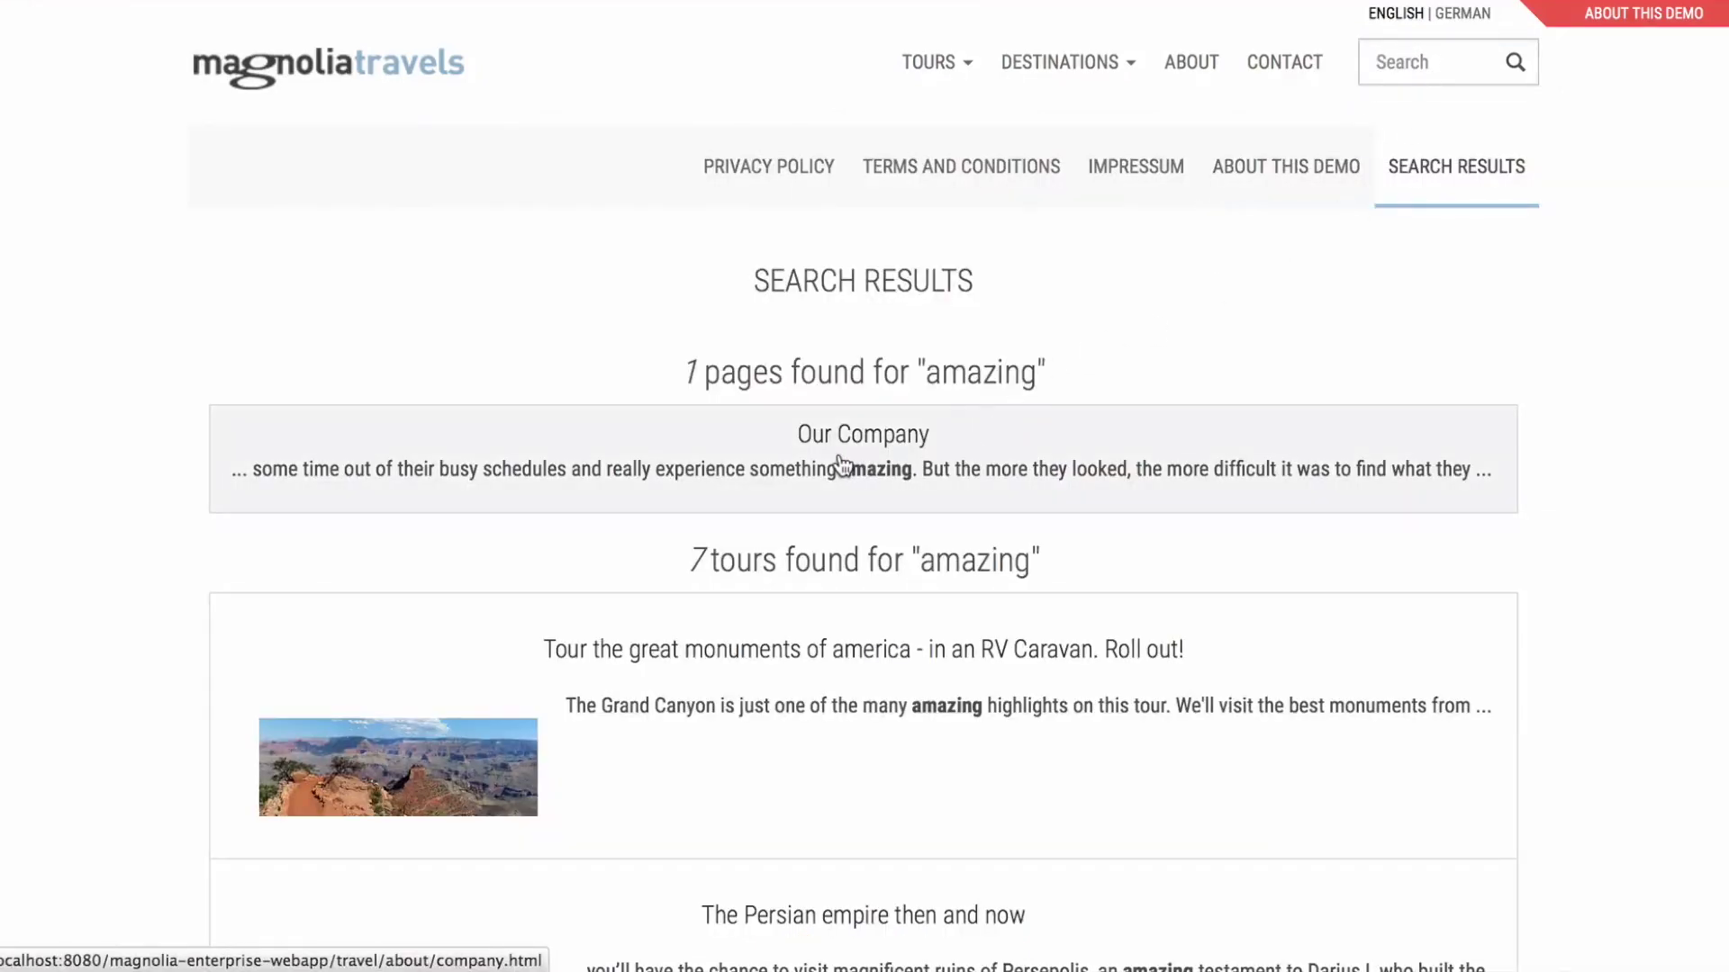
scroll(1076, 615, "down", 20)
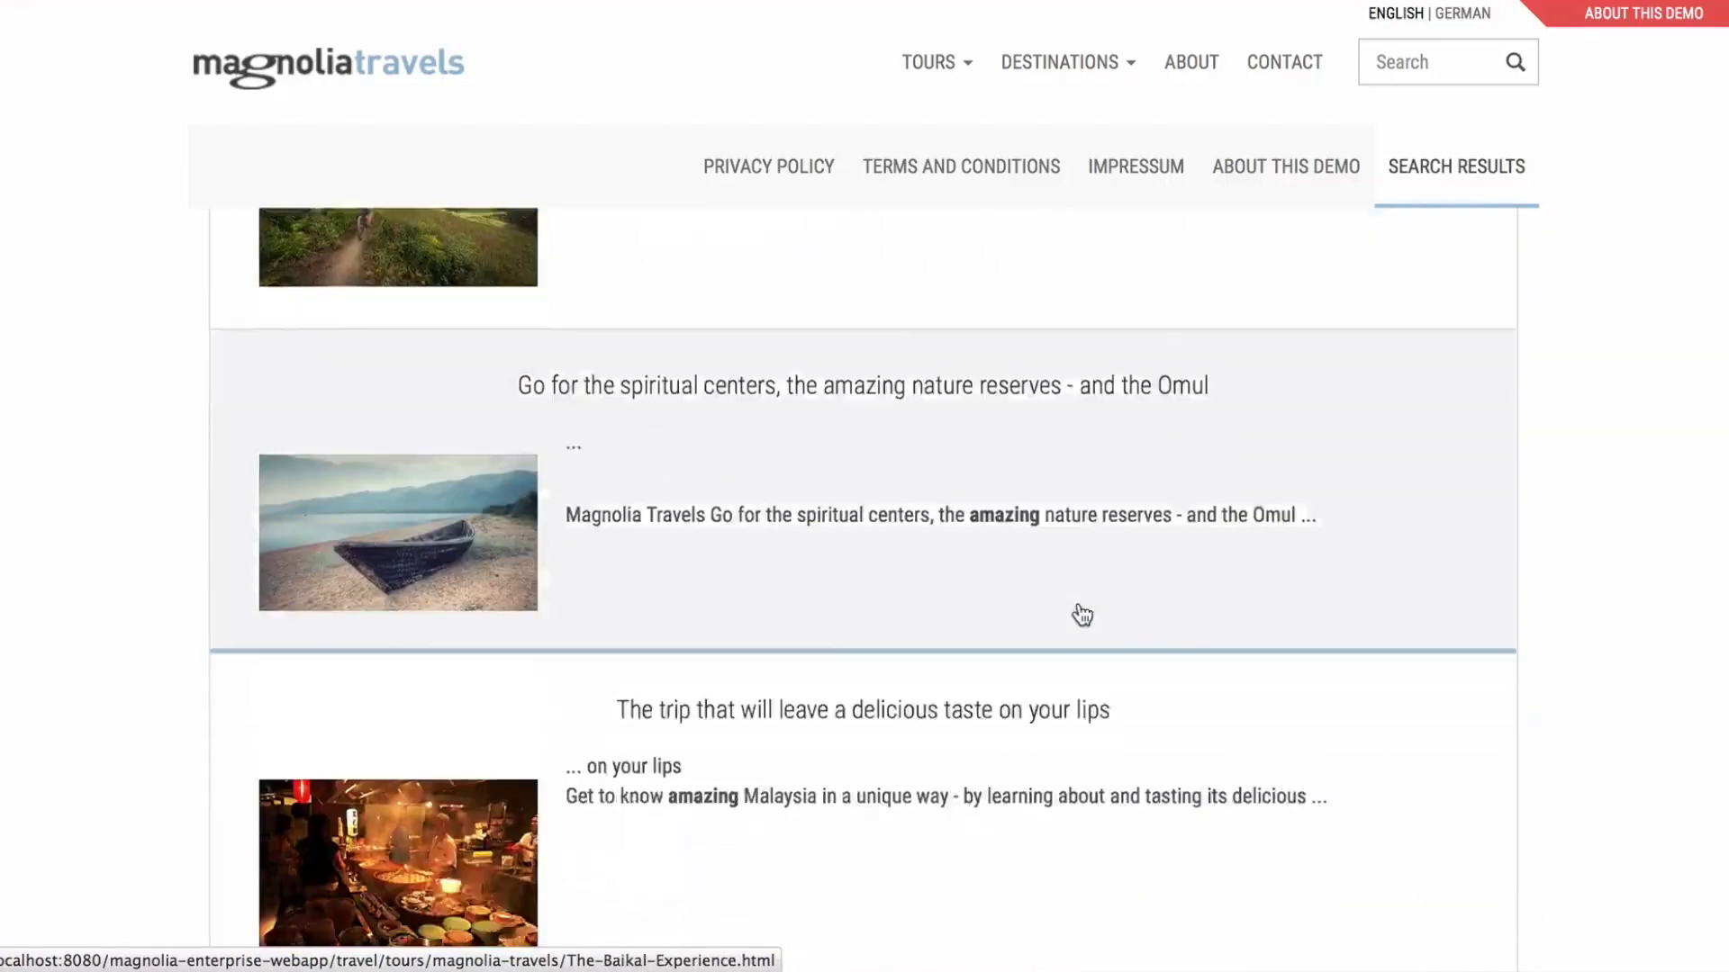
scroll(1080, 615, "up", 1)
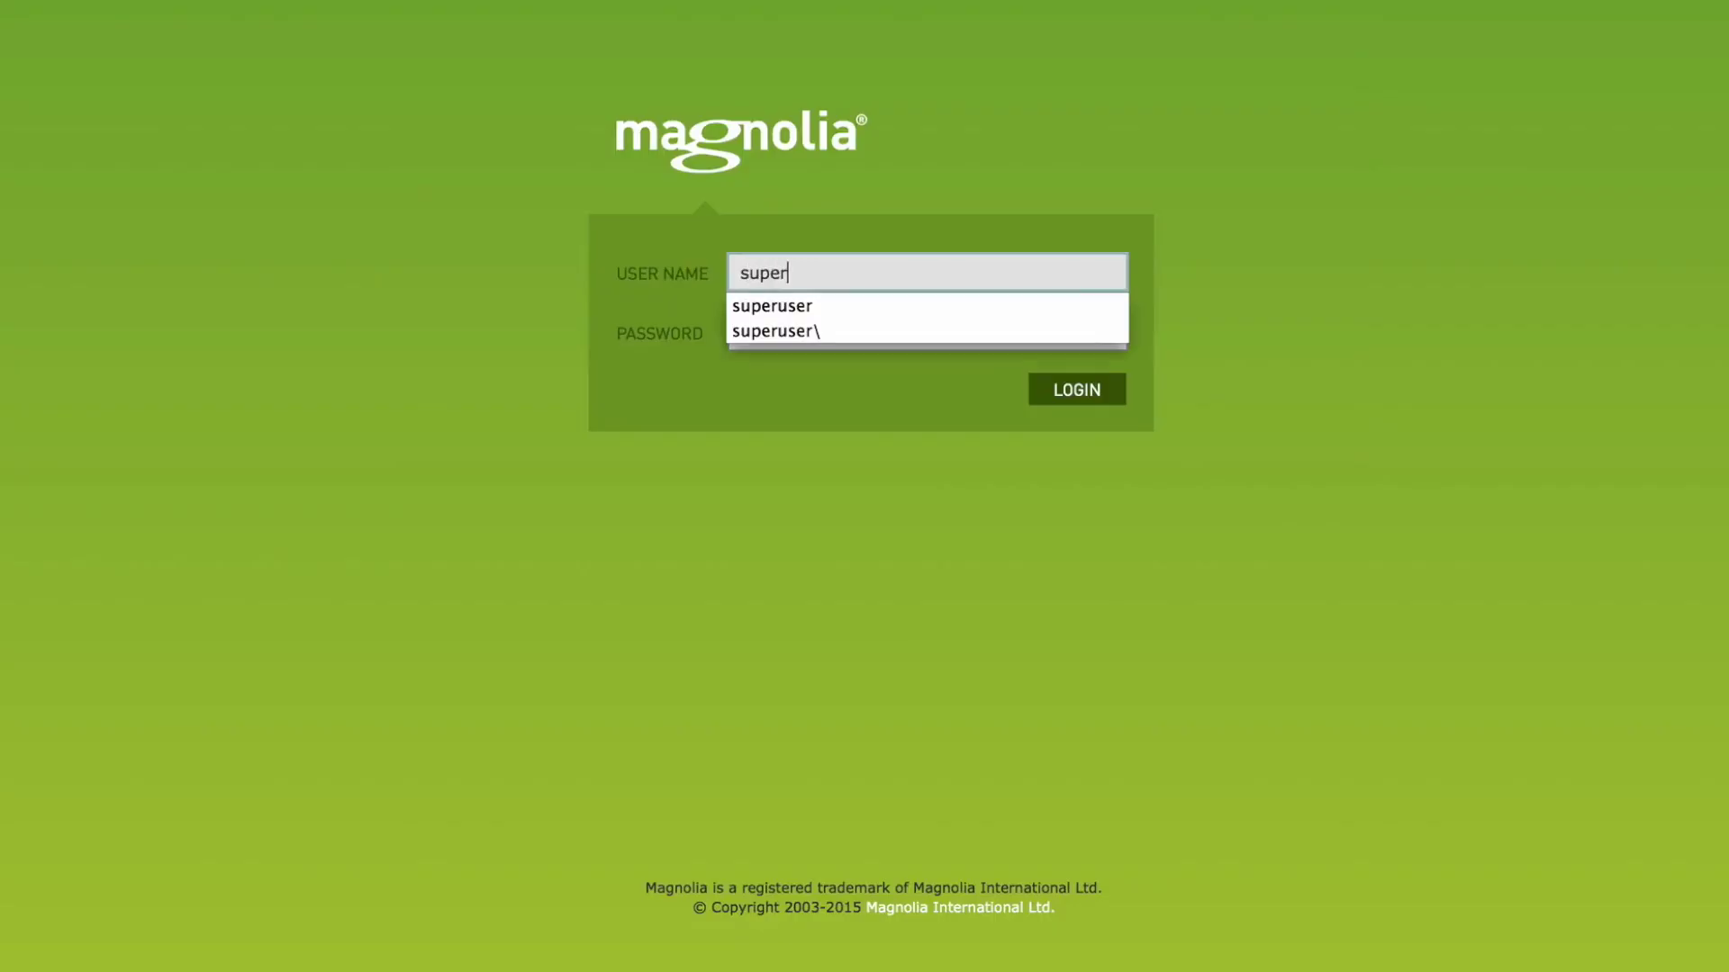
Log in to the Magnolia authoring environment with the administrator's user name and the account password.
type("er")
key("Tab")
type("superuser")
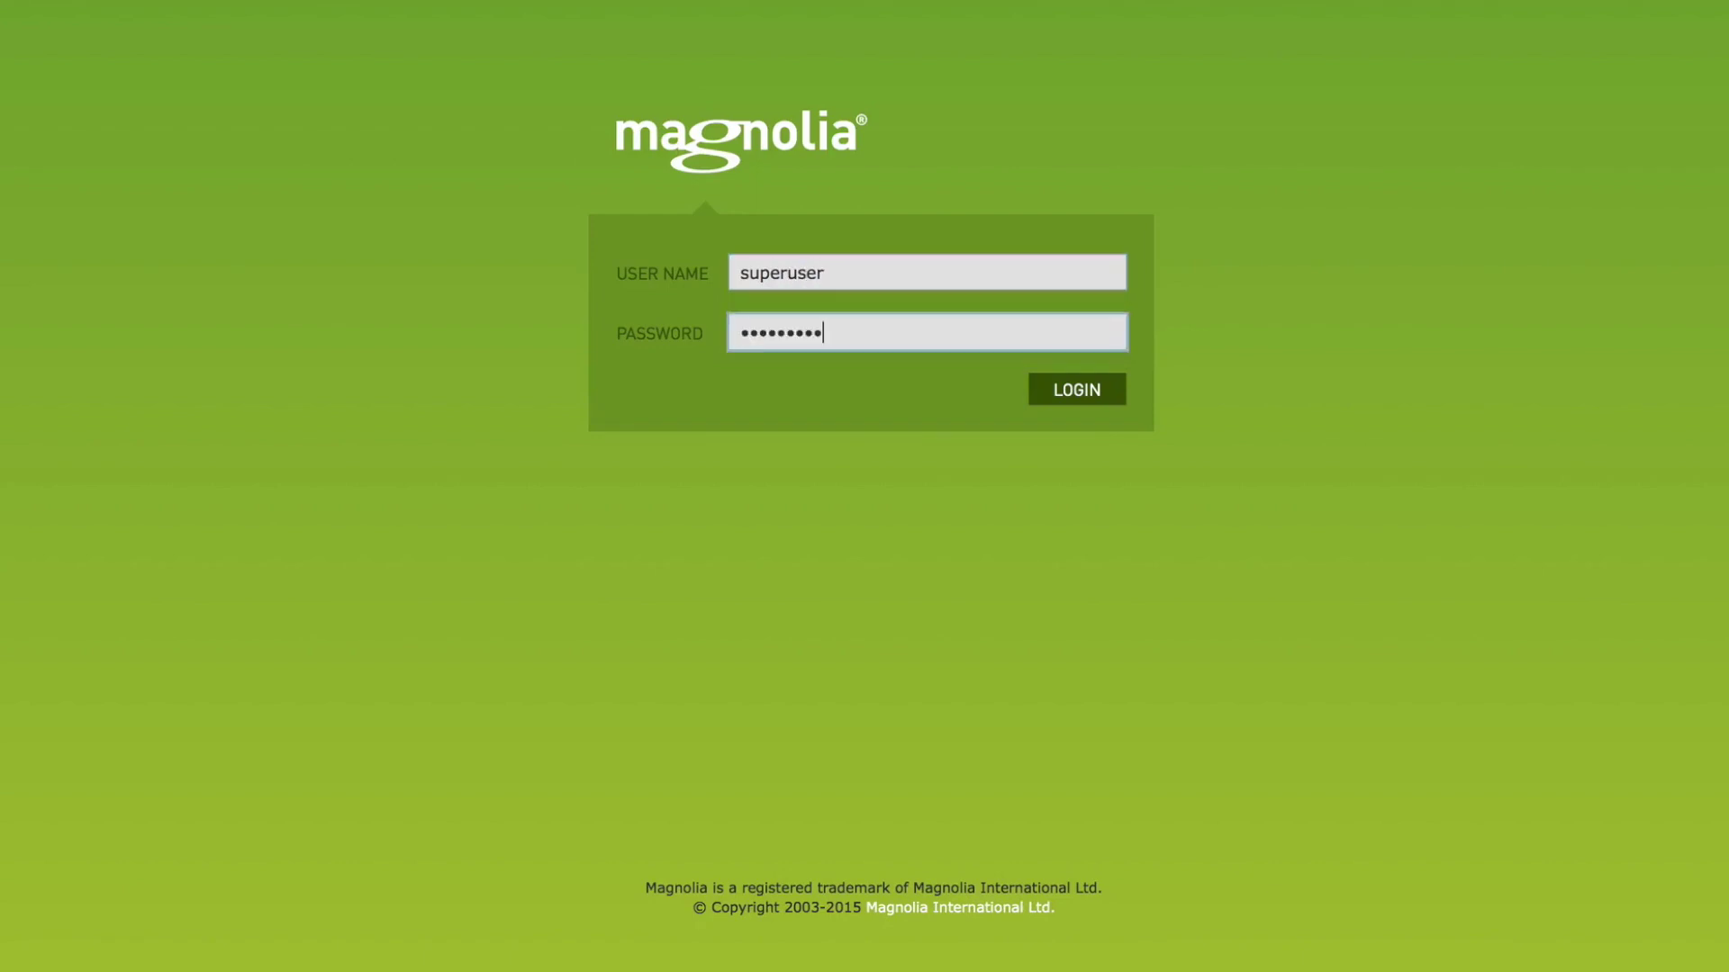
left_click(1100, 394)
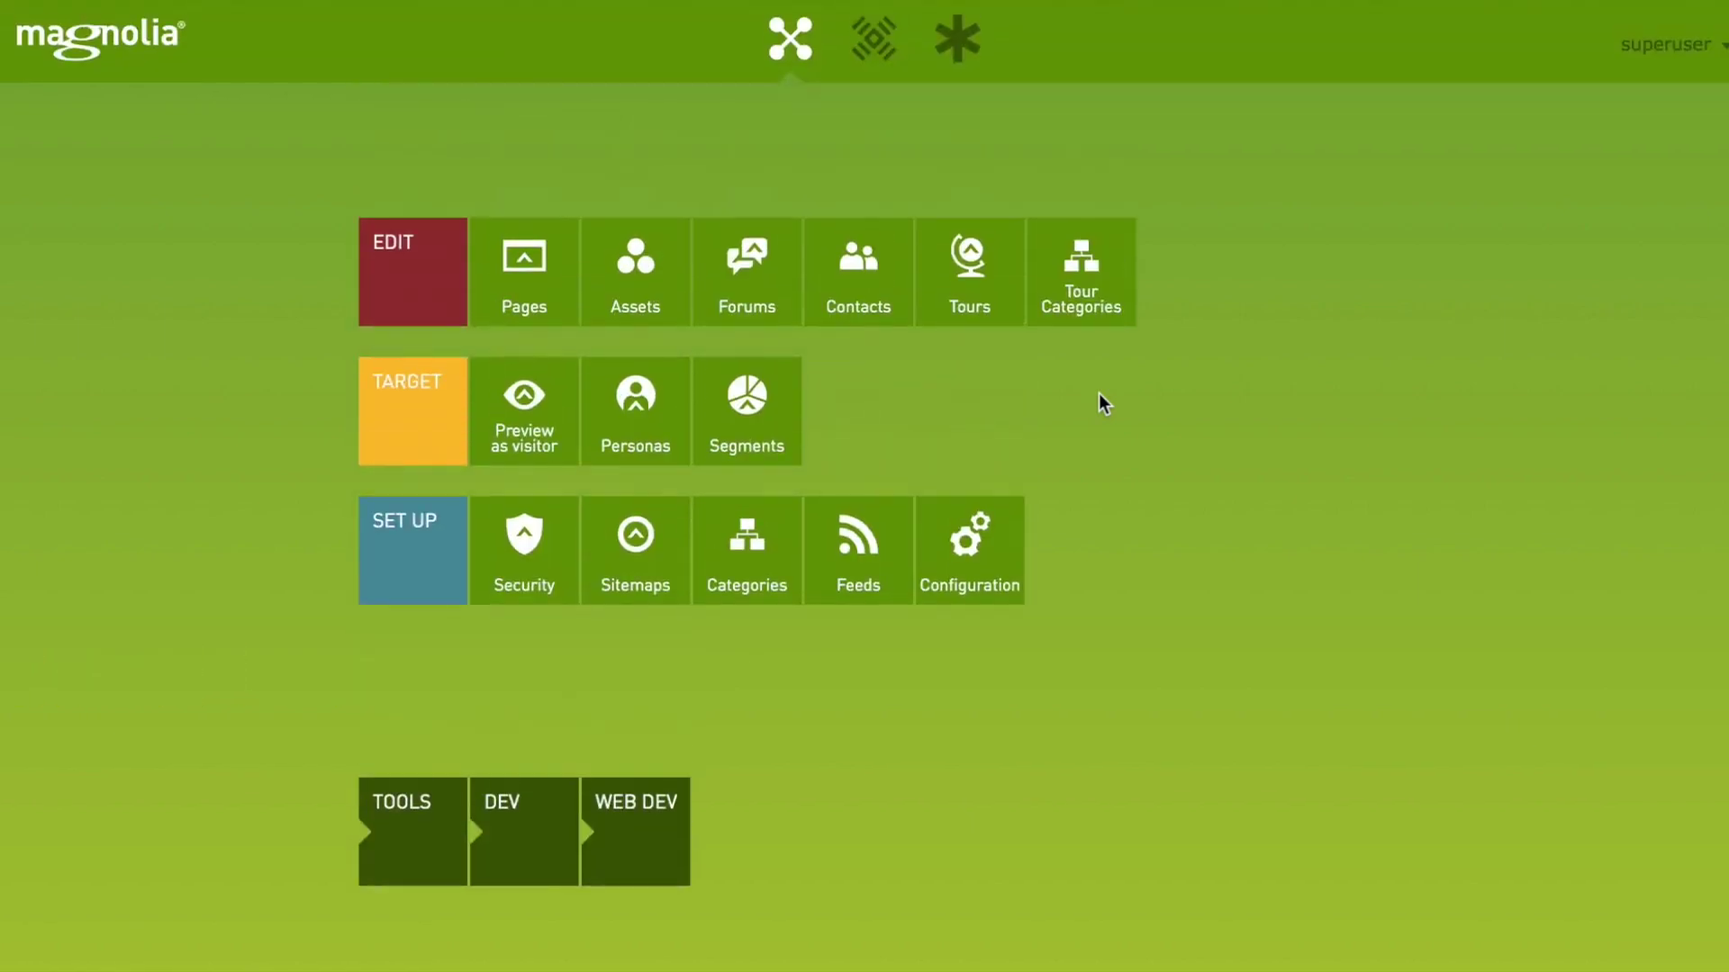
Open the Pages app and expand the travel, about, careers and meta pages to examine the site's page structure.
left_click(525, 269)
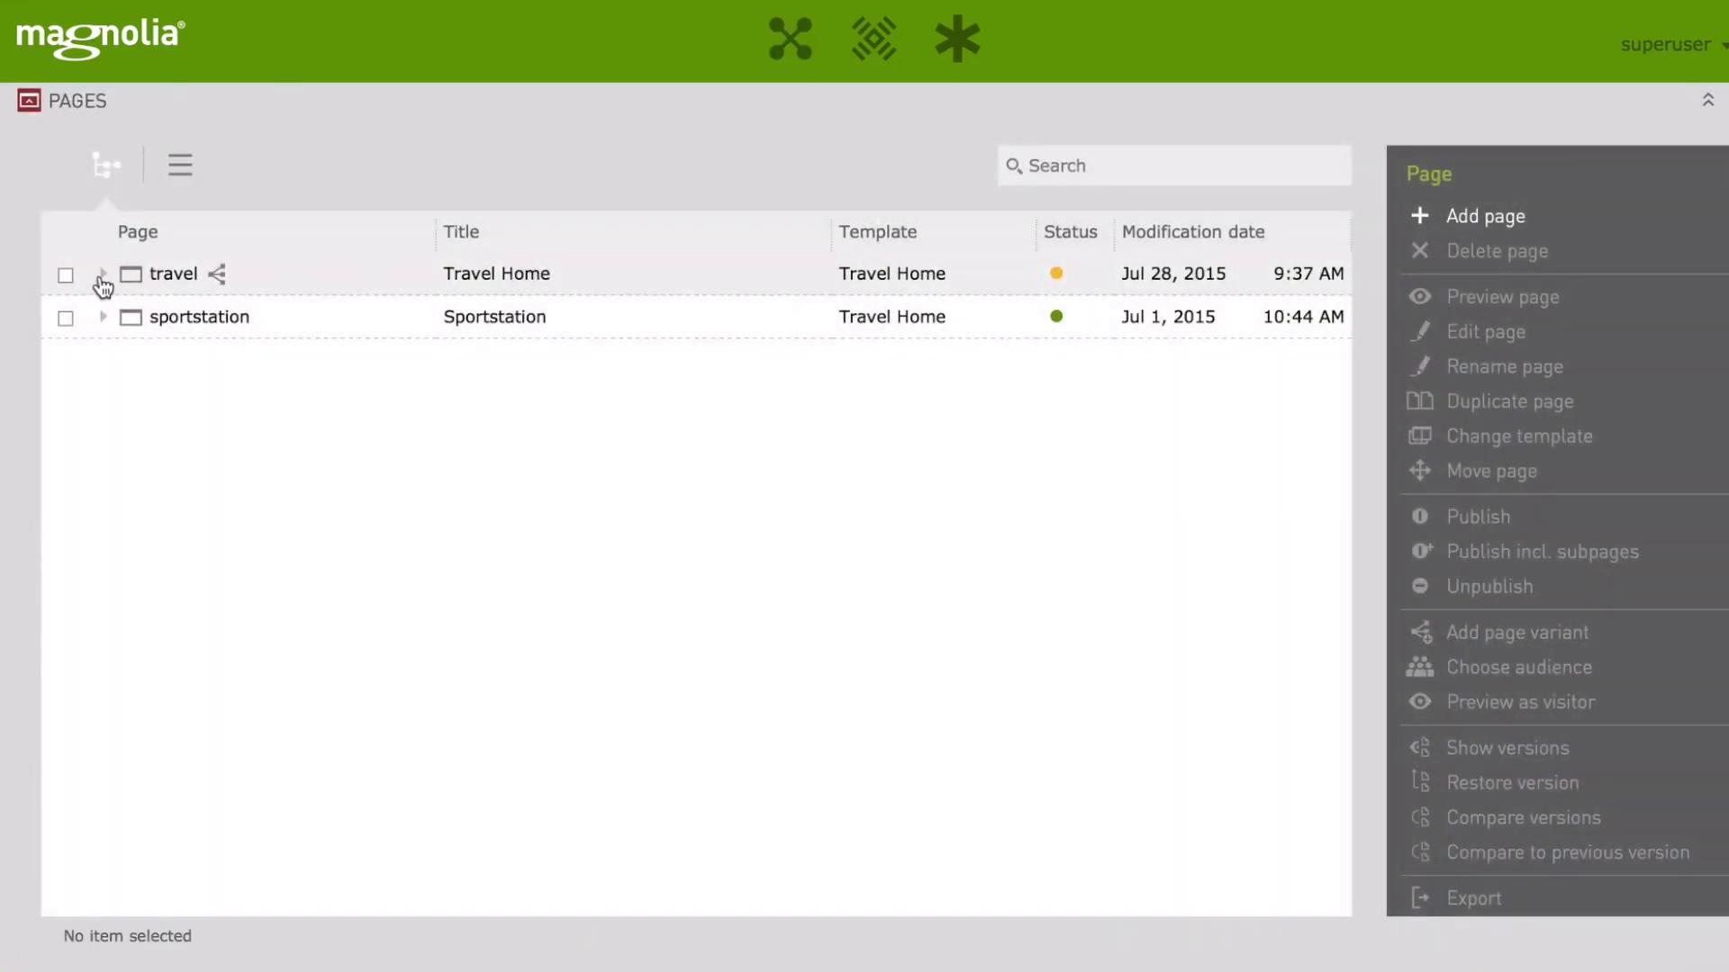
left_click(103, 275)
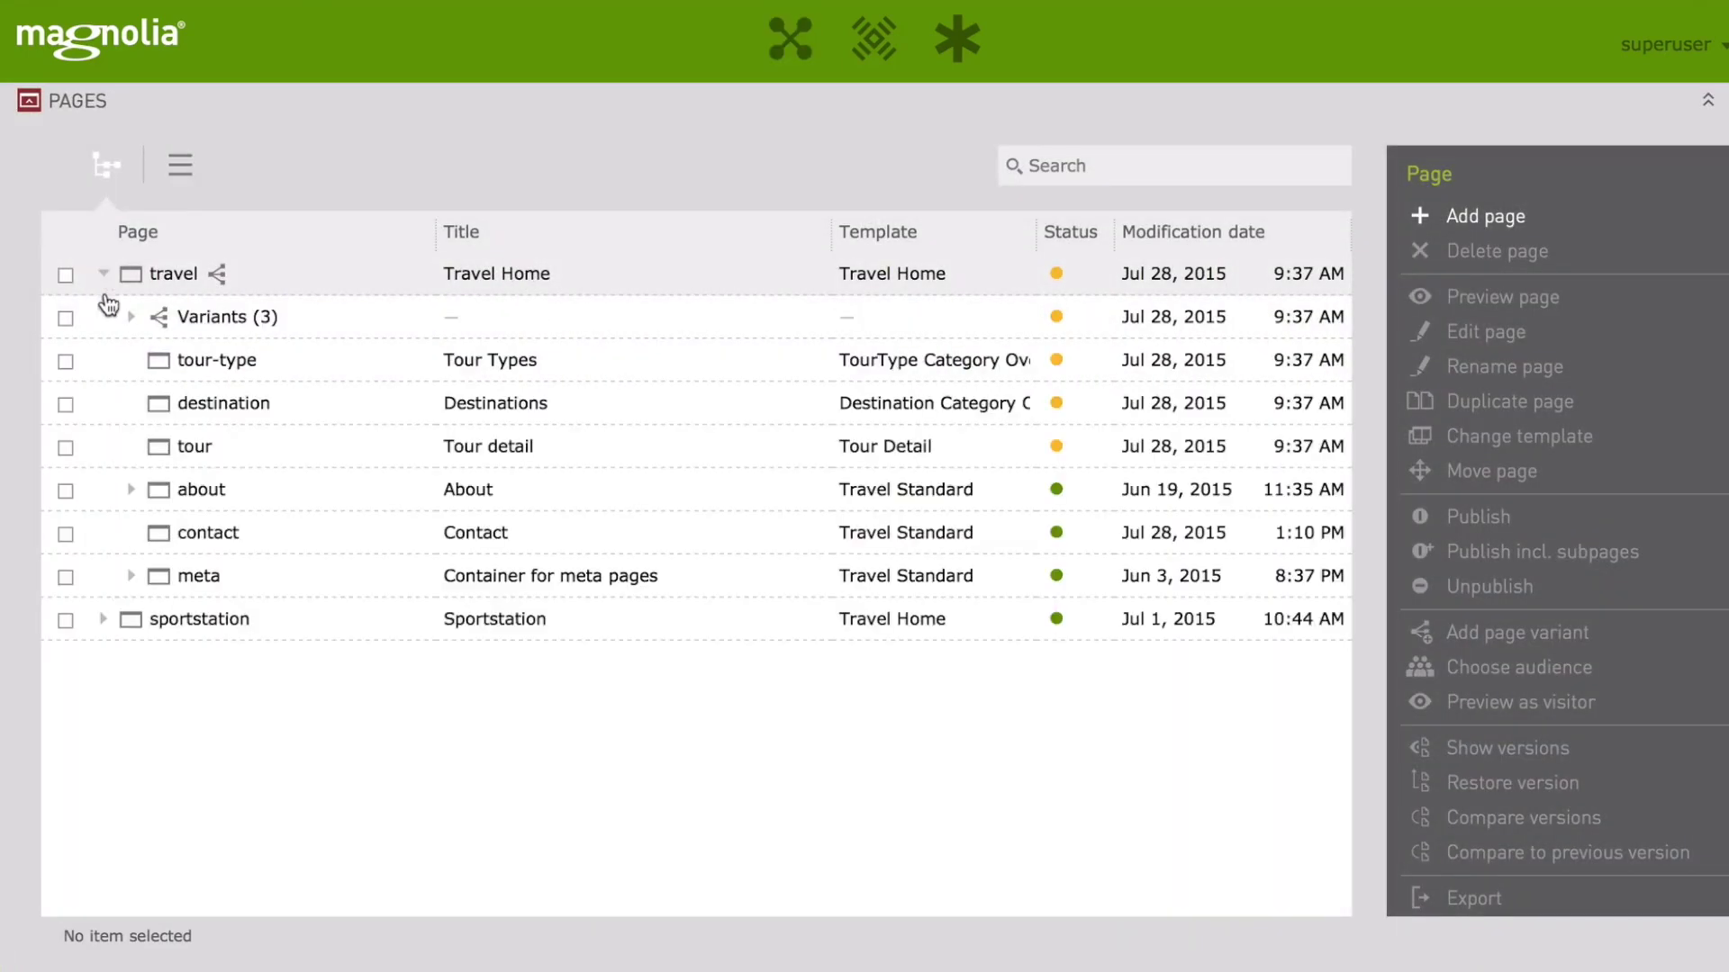
left_click(131, 489)
left_click(157, 620)
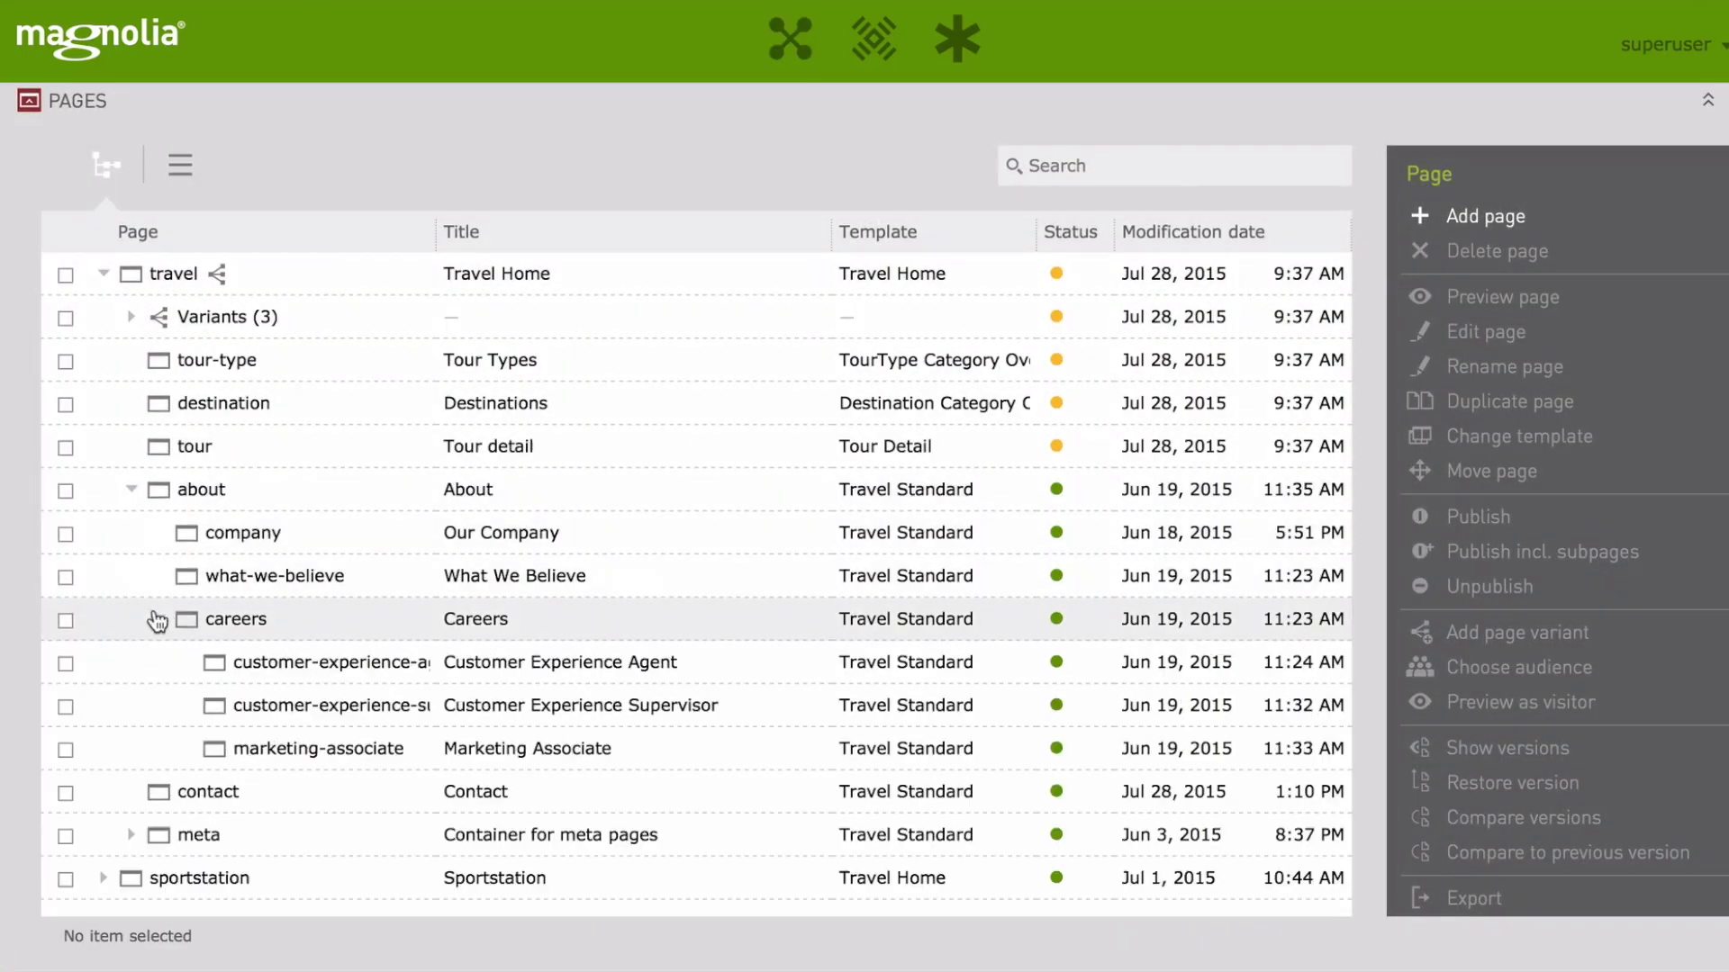
left_click(132, 833)
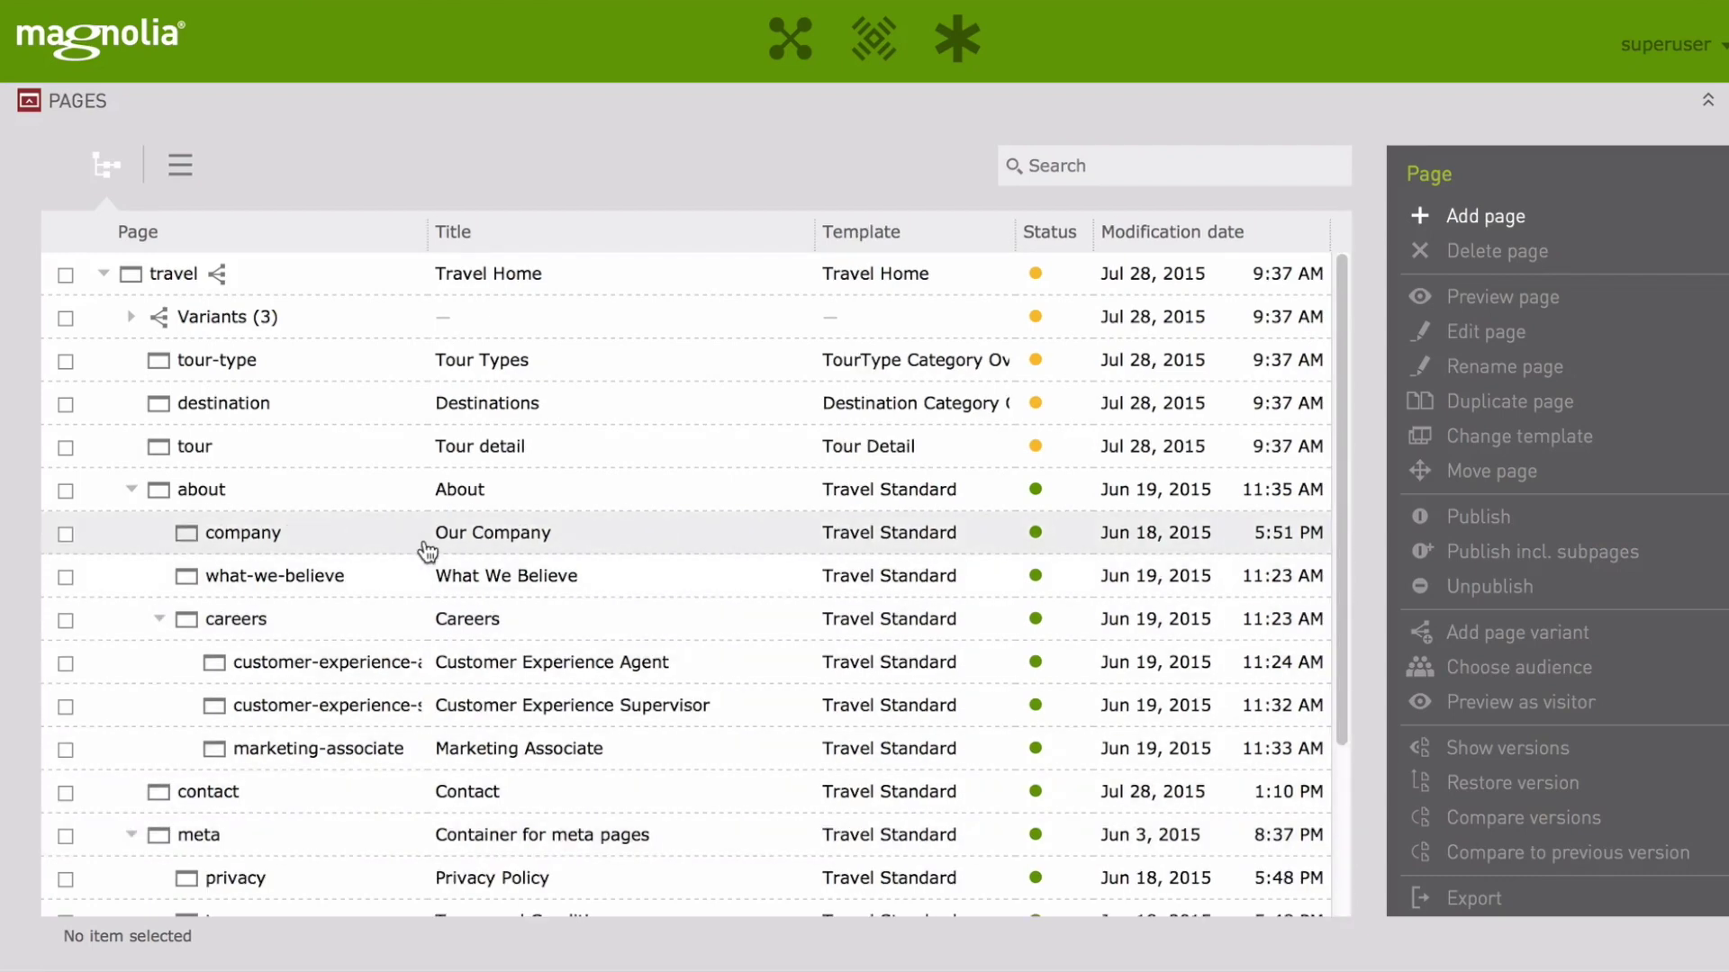
scroll(427, 550, "down", 4)
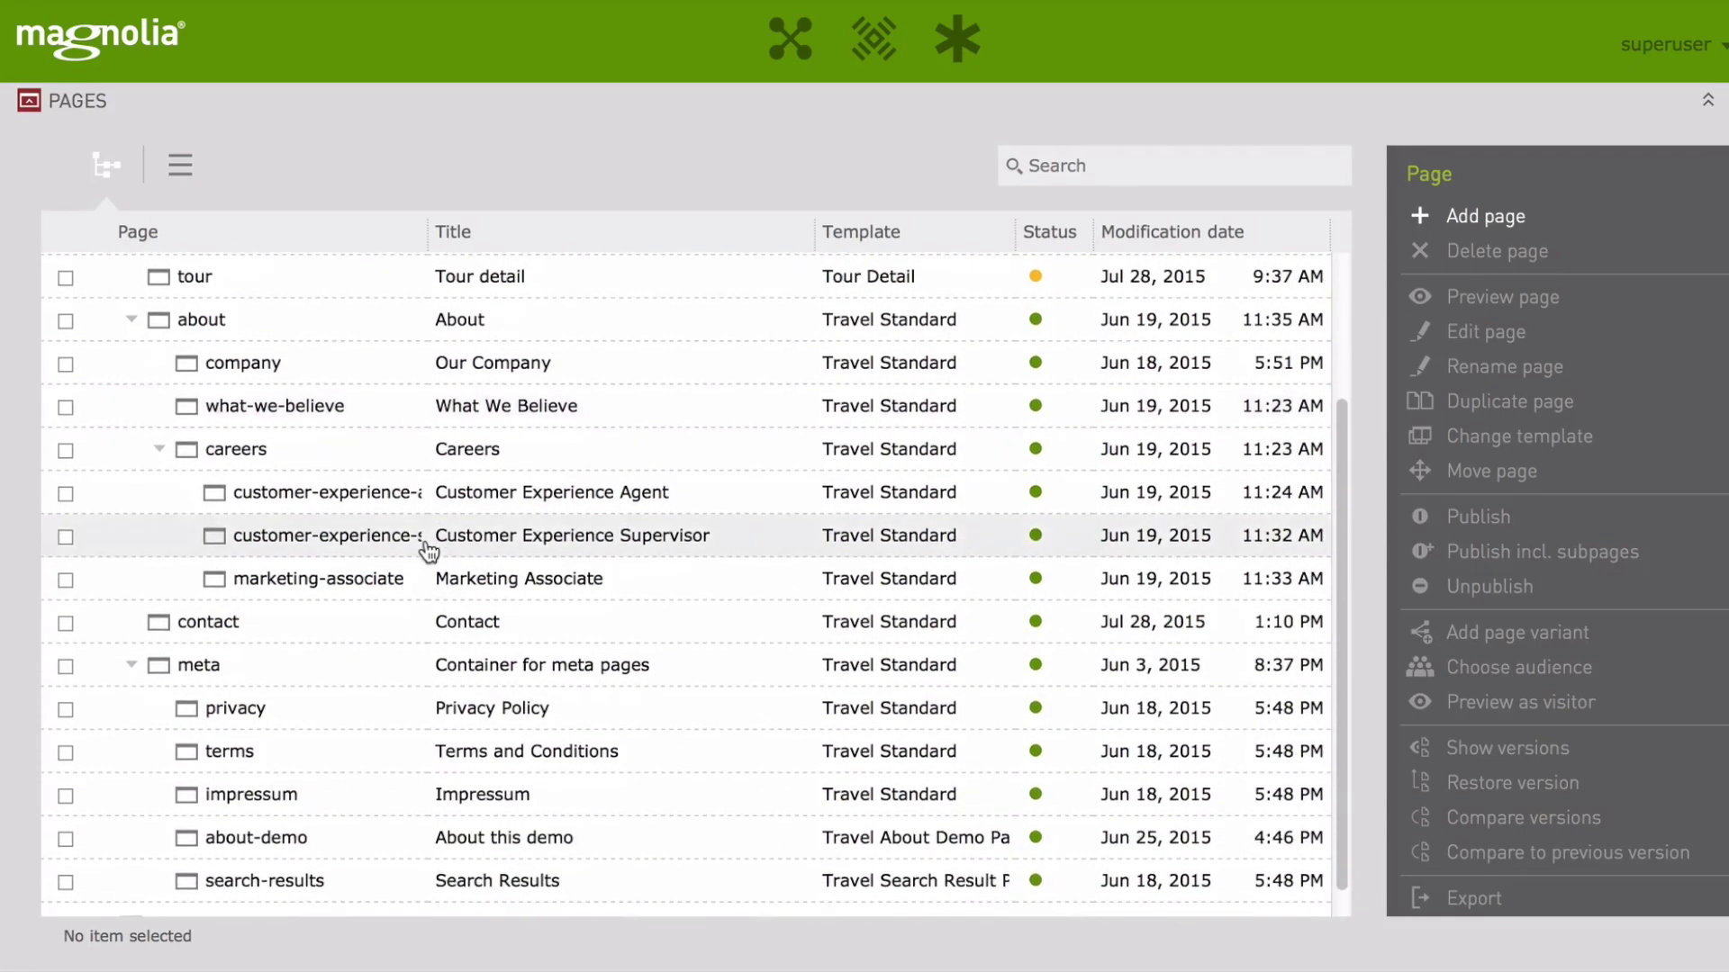
scroll(428, 550, "down", 1)
scroll(428, 550, "up", 1)
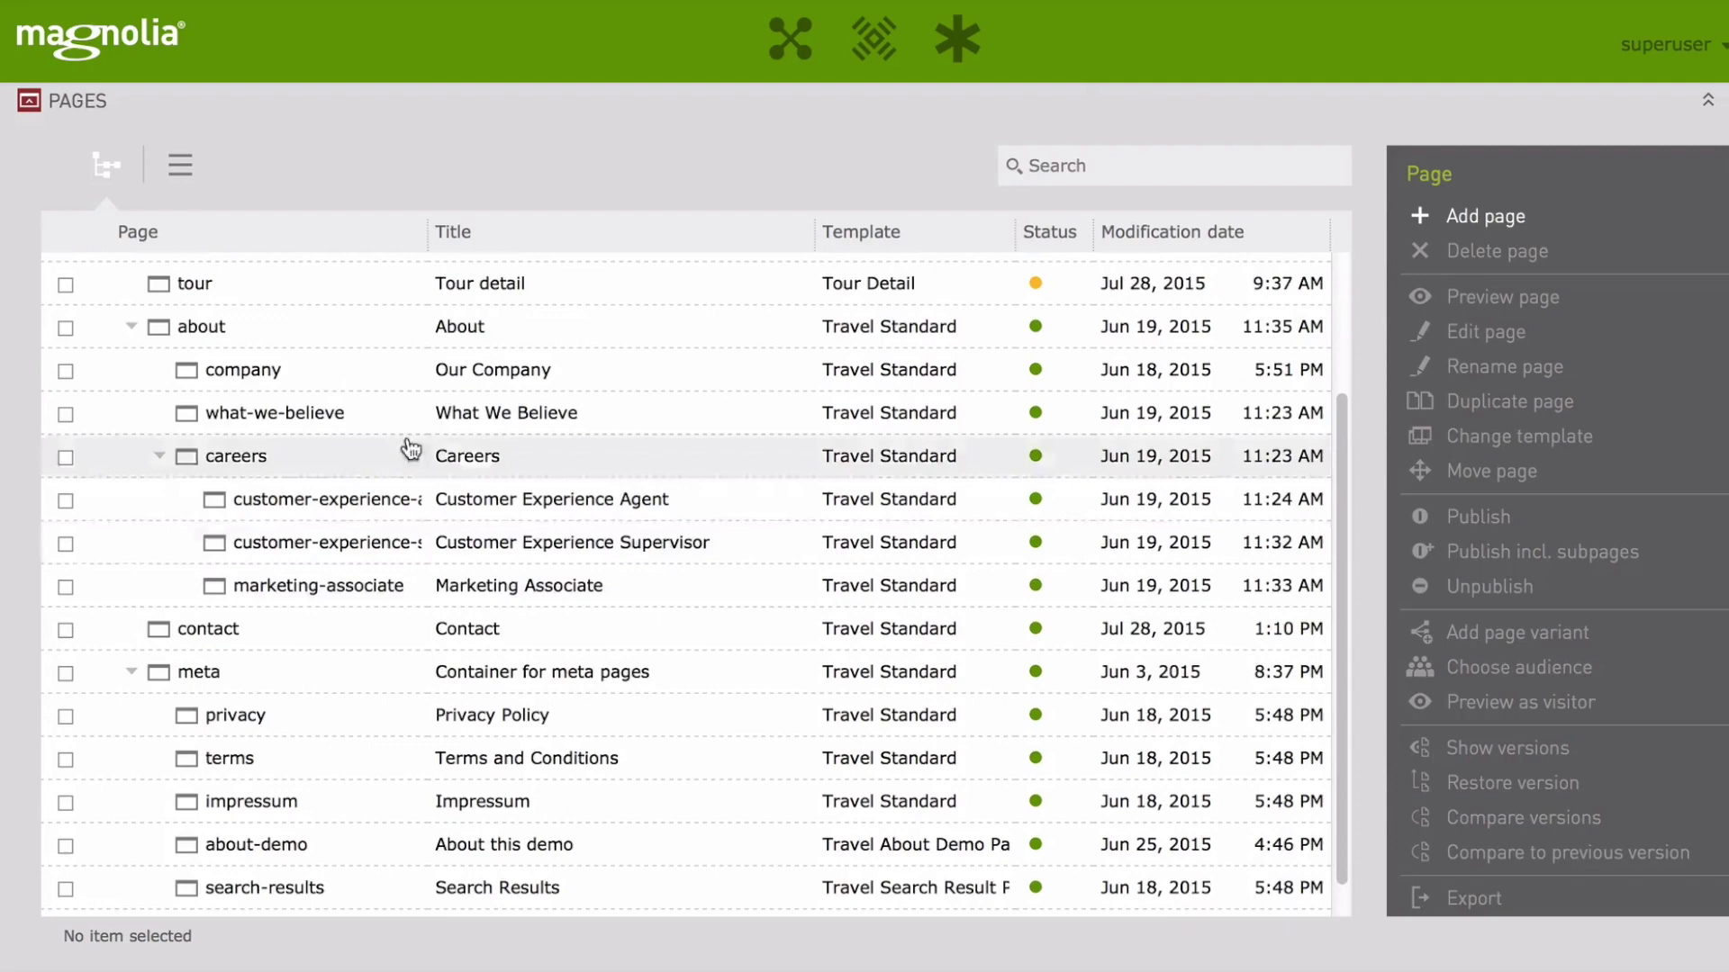
Collapse the meta branch and select the tour-type, destination and tour pages one after another in the page tree.
left_click(216, 337)
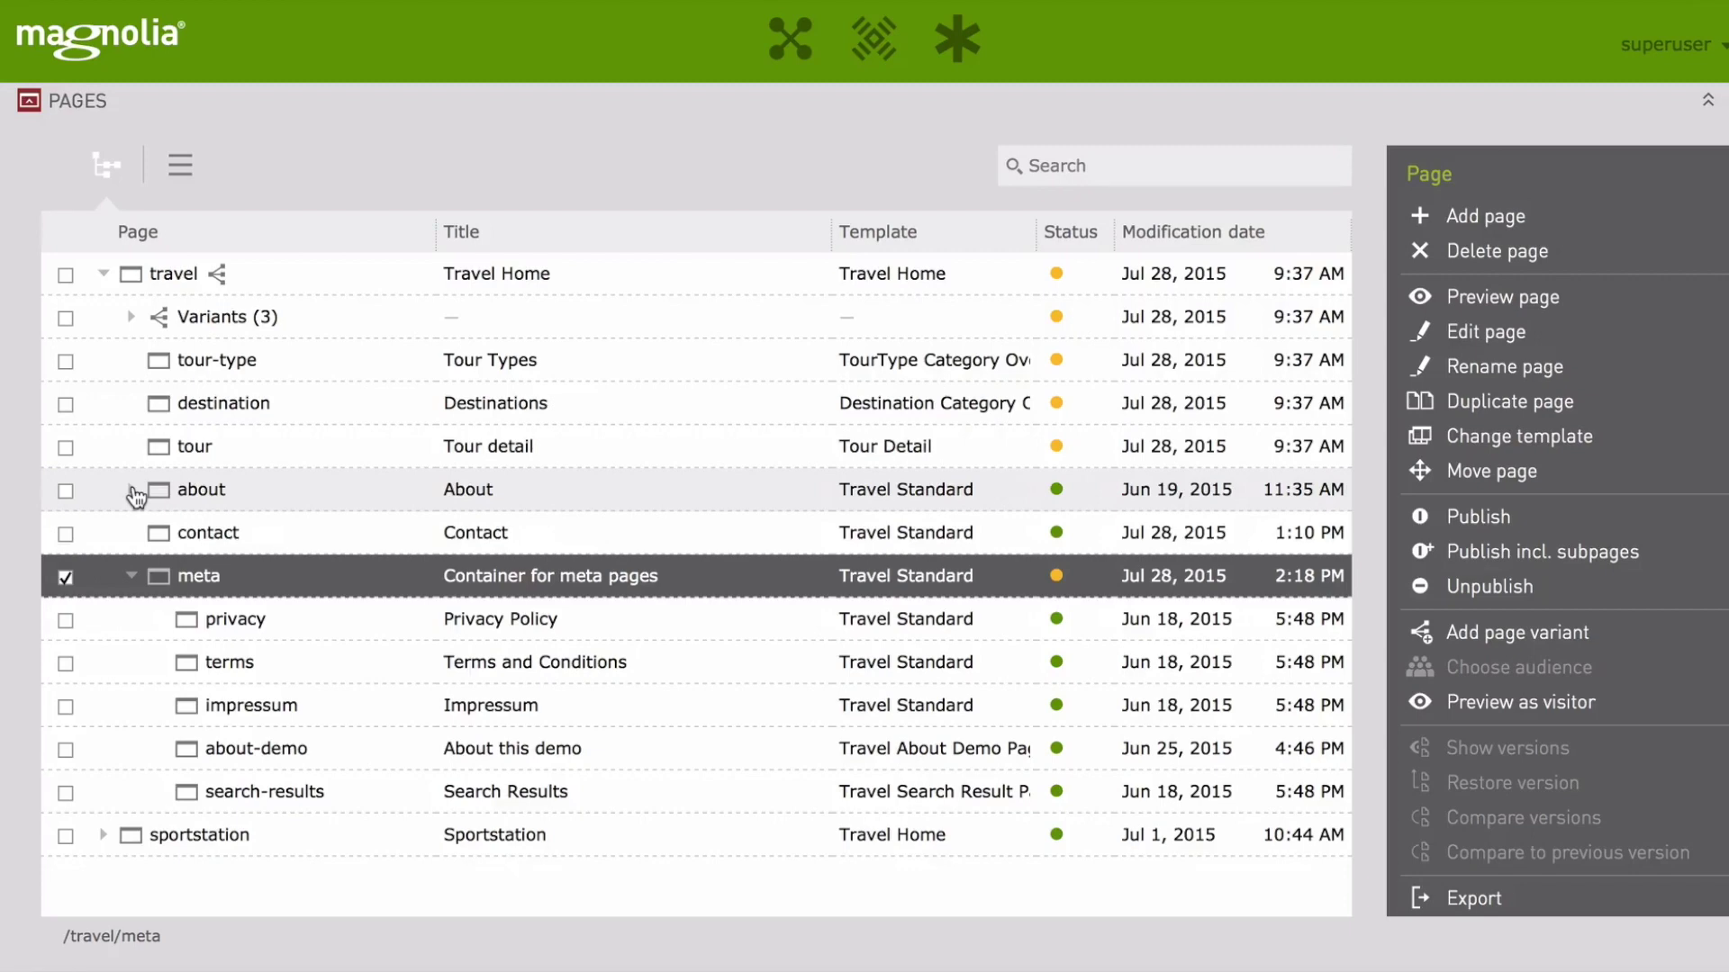
left_click(132, 576)
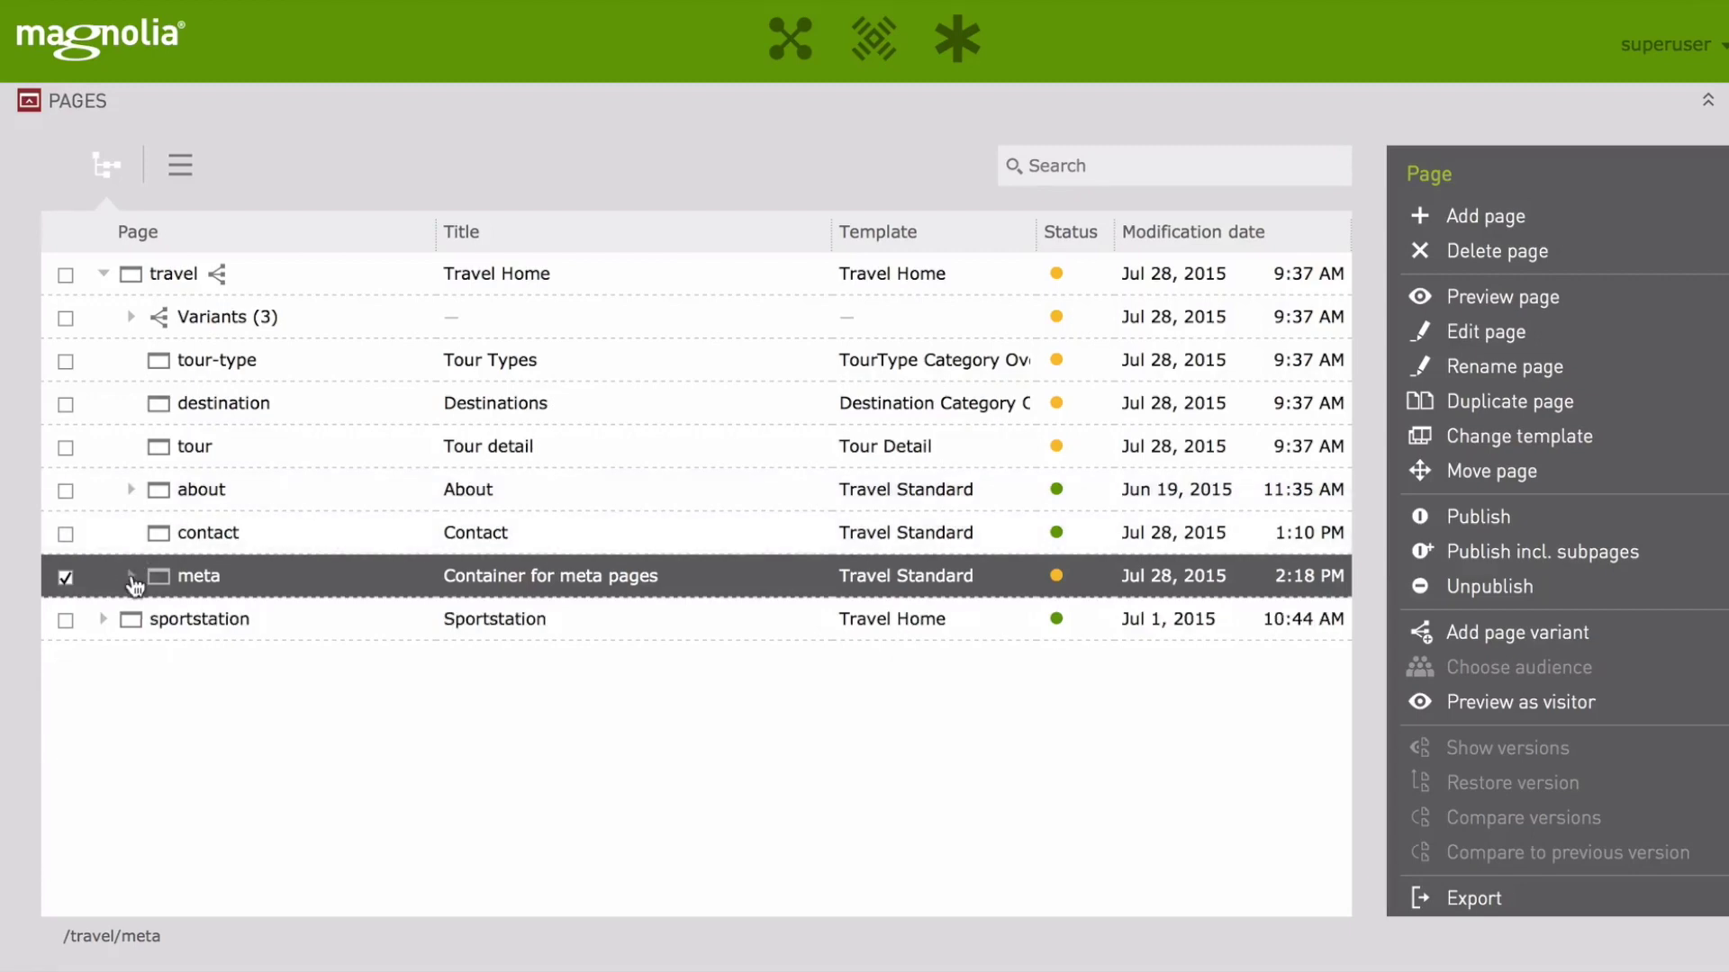
left_click(219, 368)
left_click(218, 405)
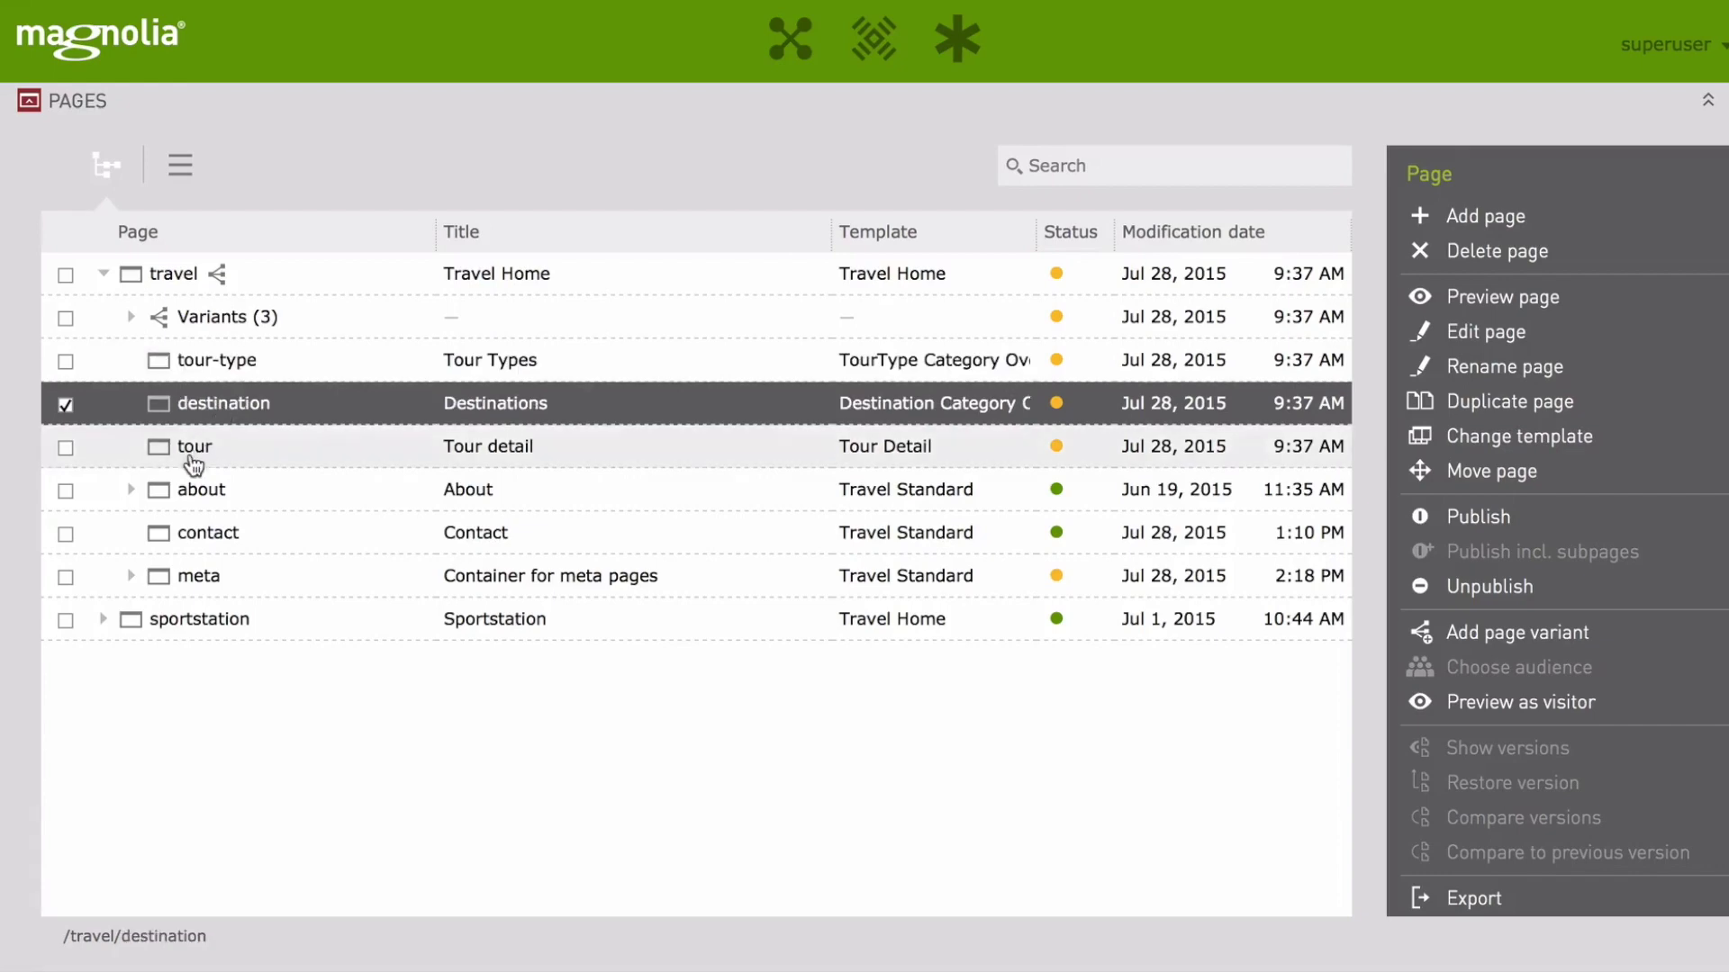
left_click(197, 463)
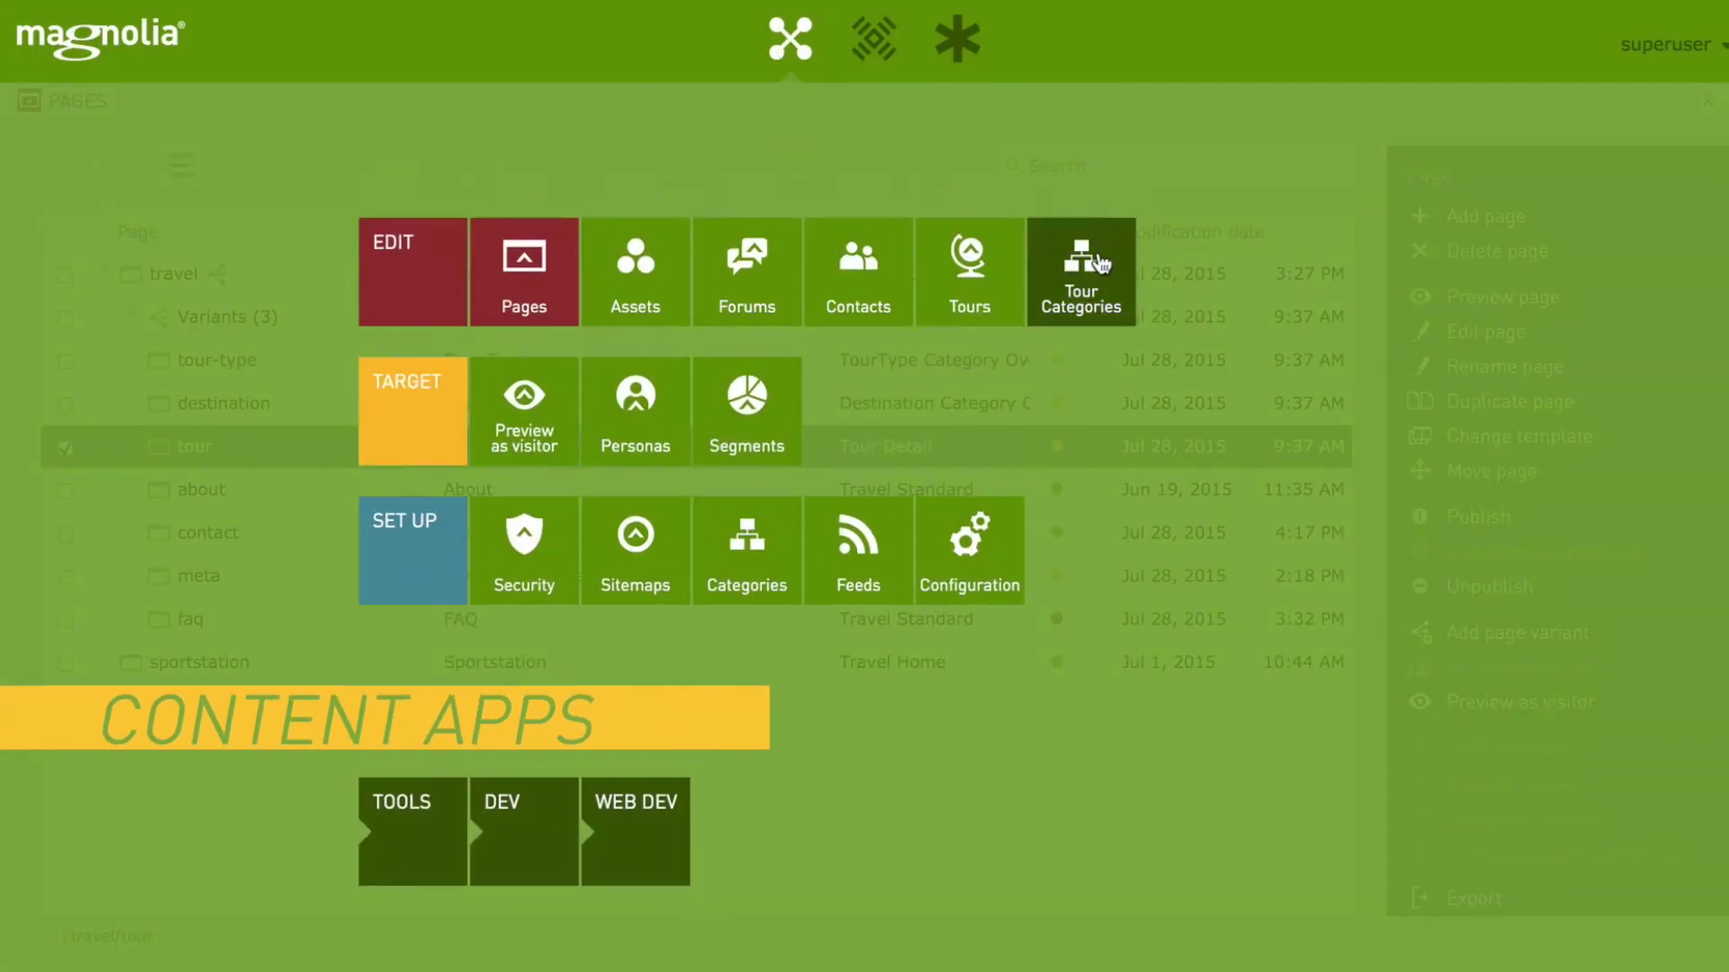
Open the Tour Categories app and expand the tour-types and destinations folders.
left_click(1100, 264)
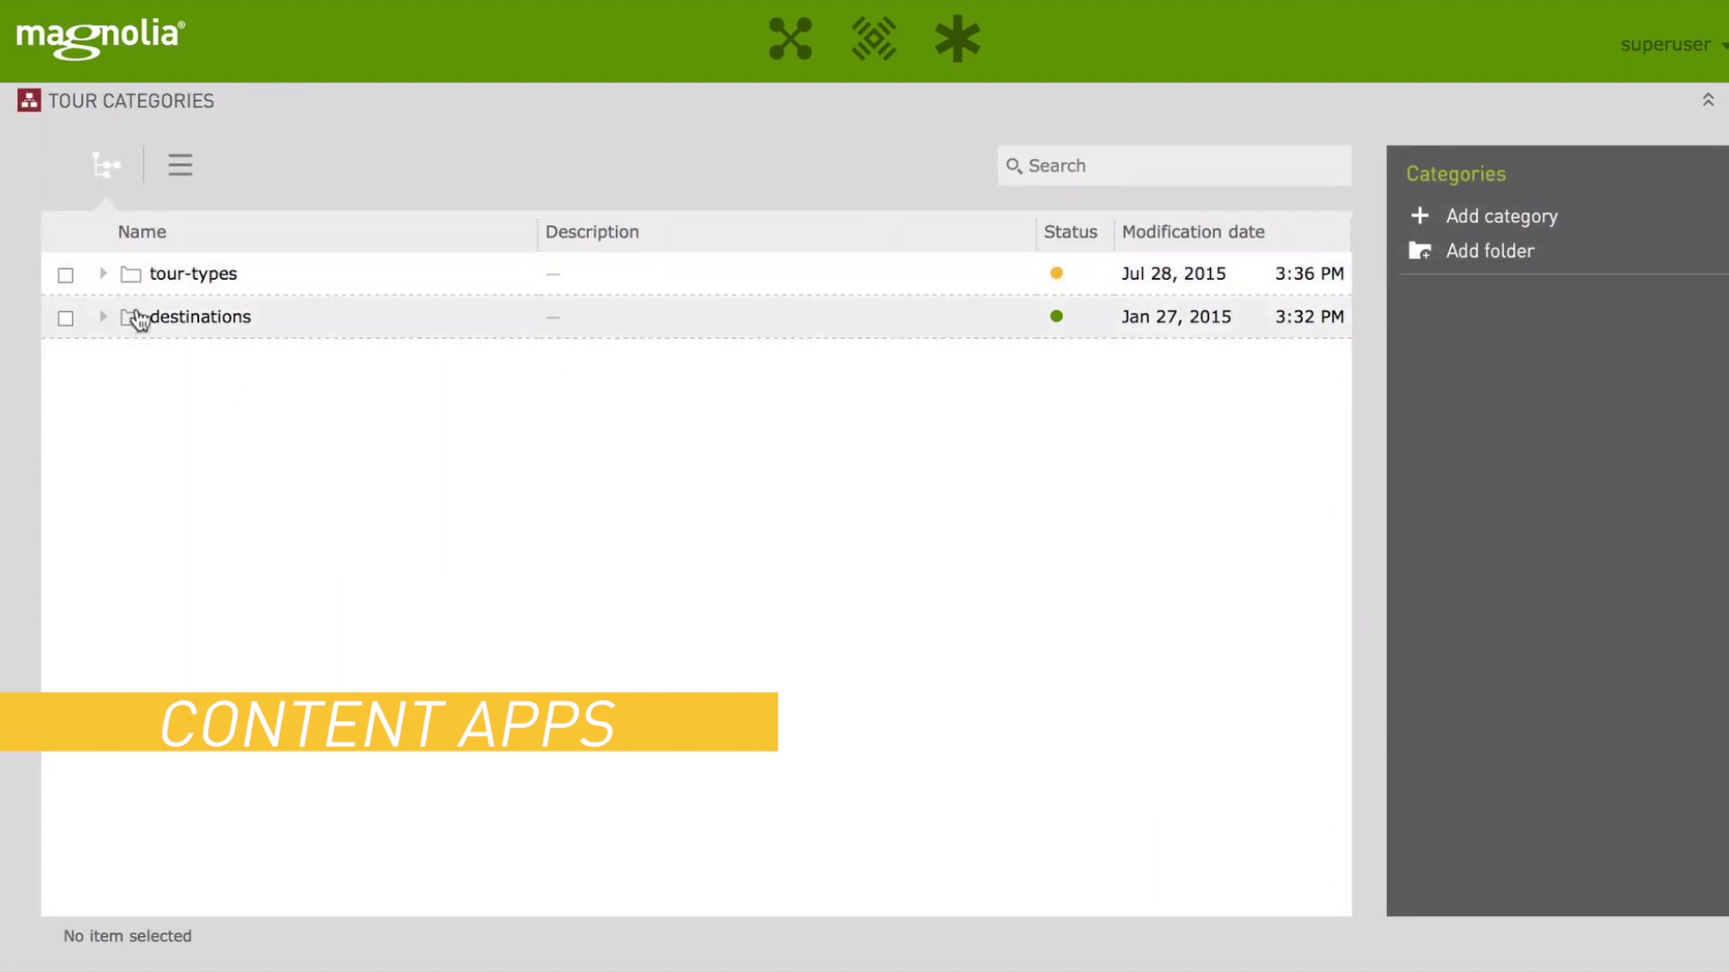
left_click(103, 274)
left_click(102, 620)
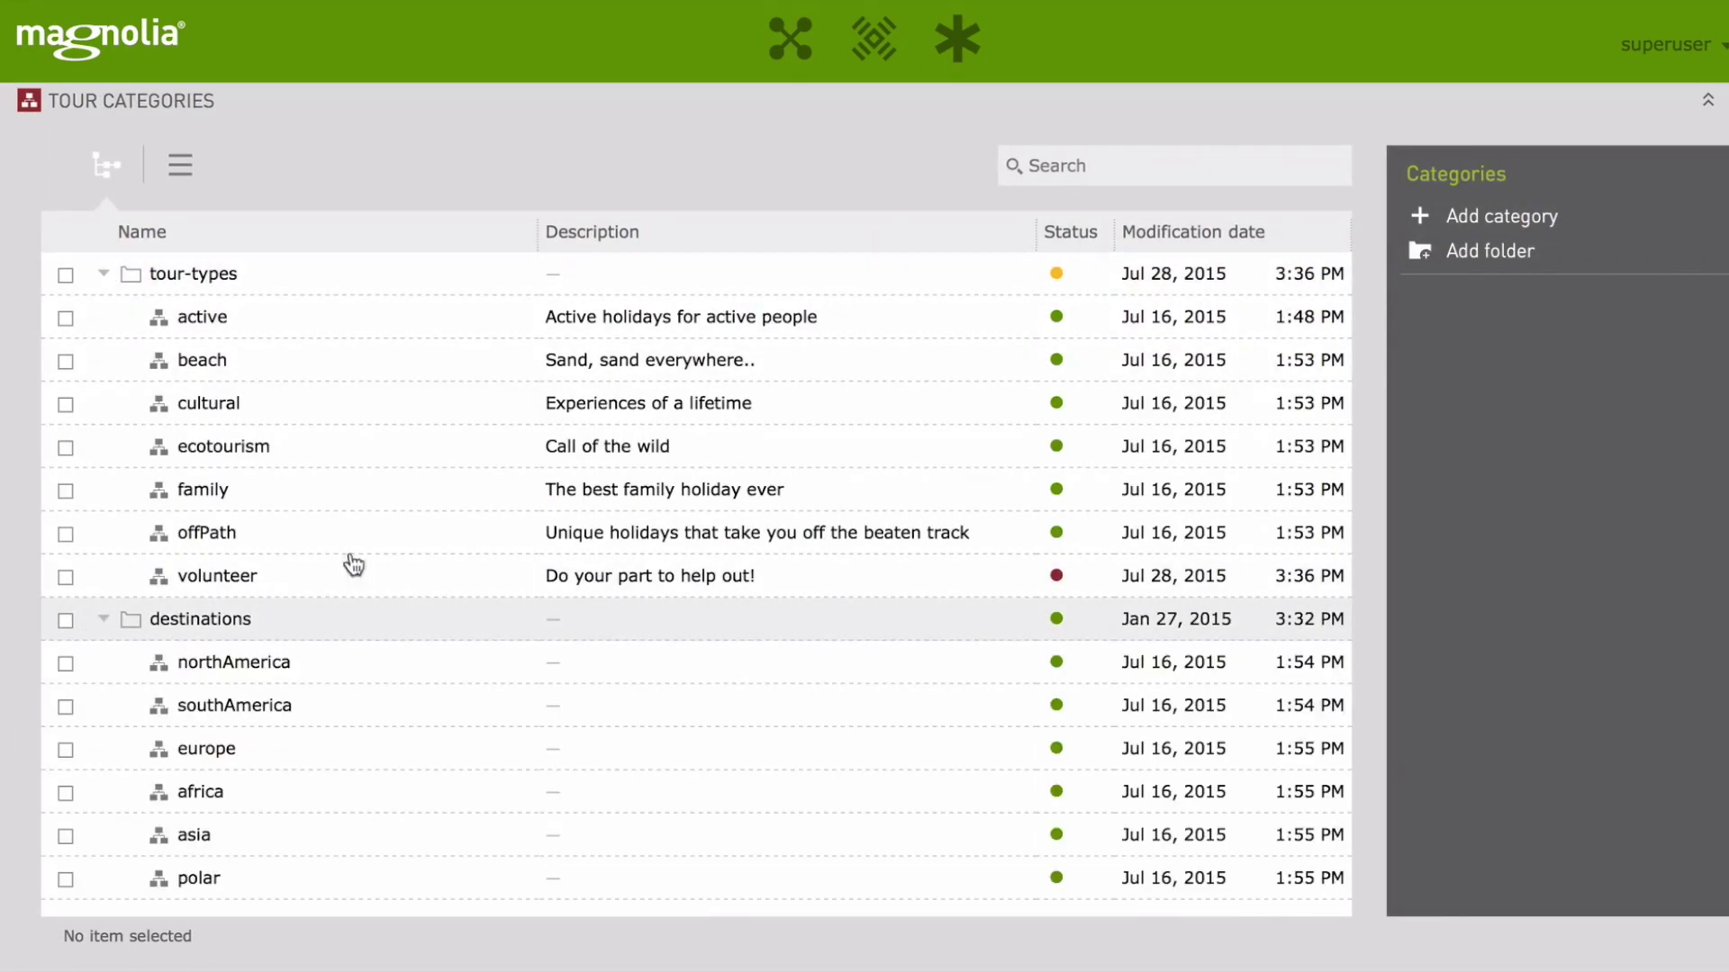
Open the beach tour type, review its description, image, icon and body text, and close it without saving.
double_click(213, 371)
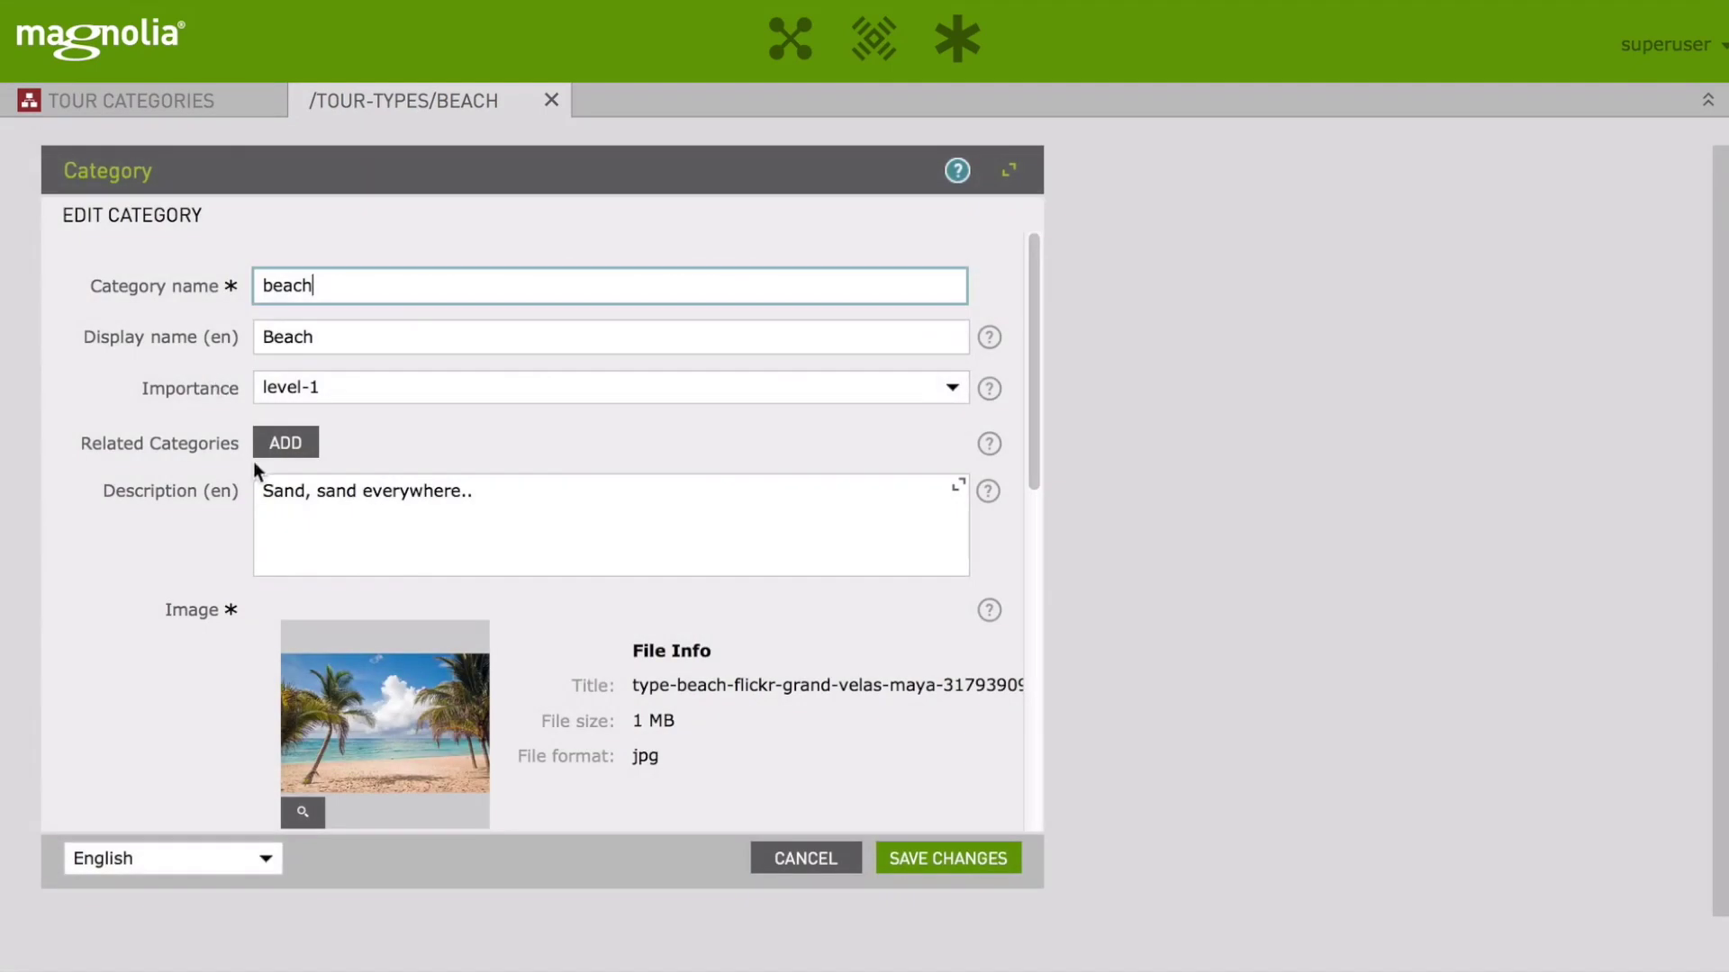
scroll(603, 515, "down", 2)
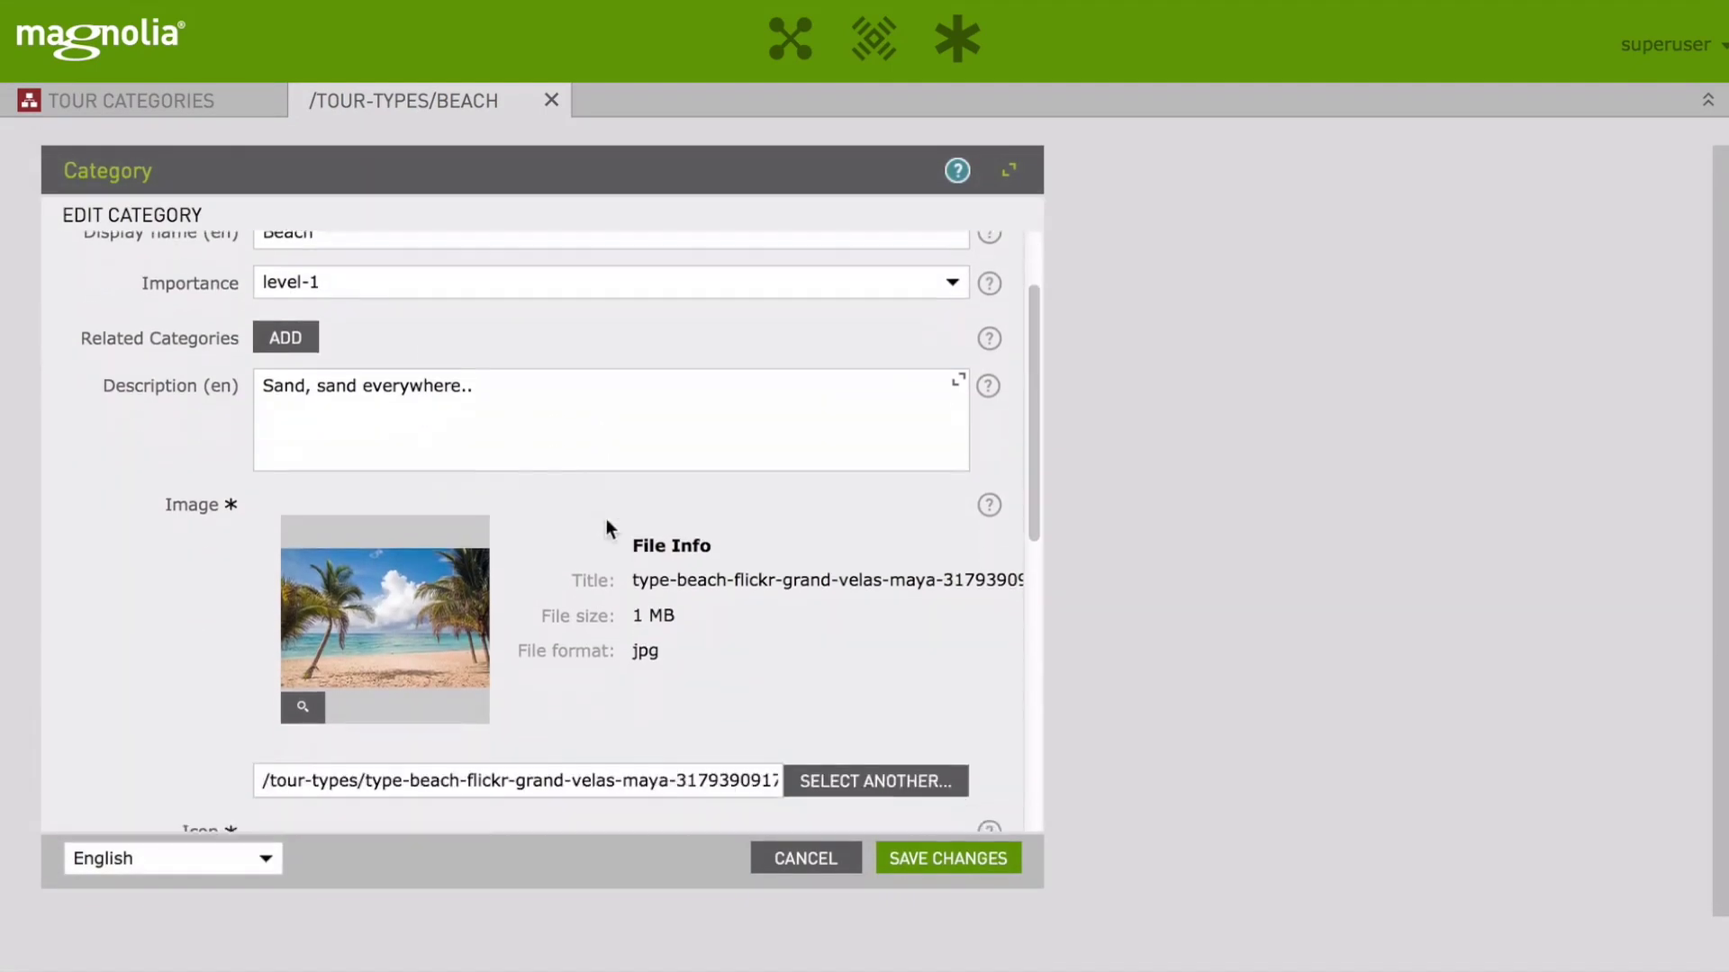
scroll(607, 522, "down", 4)
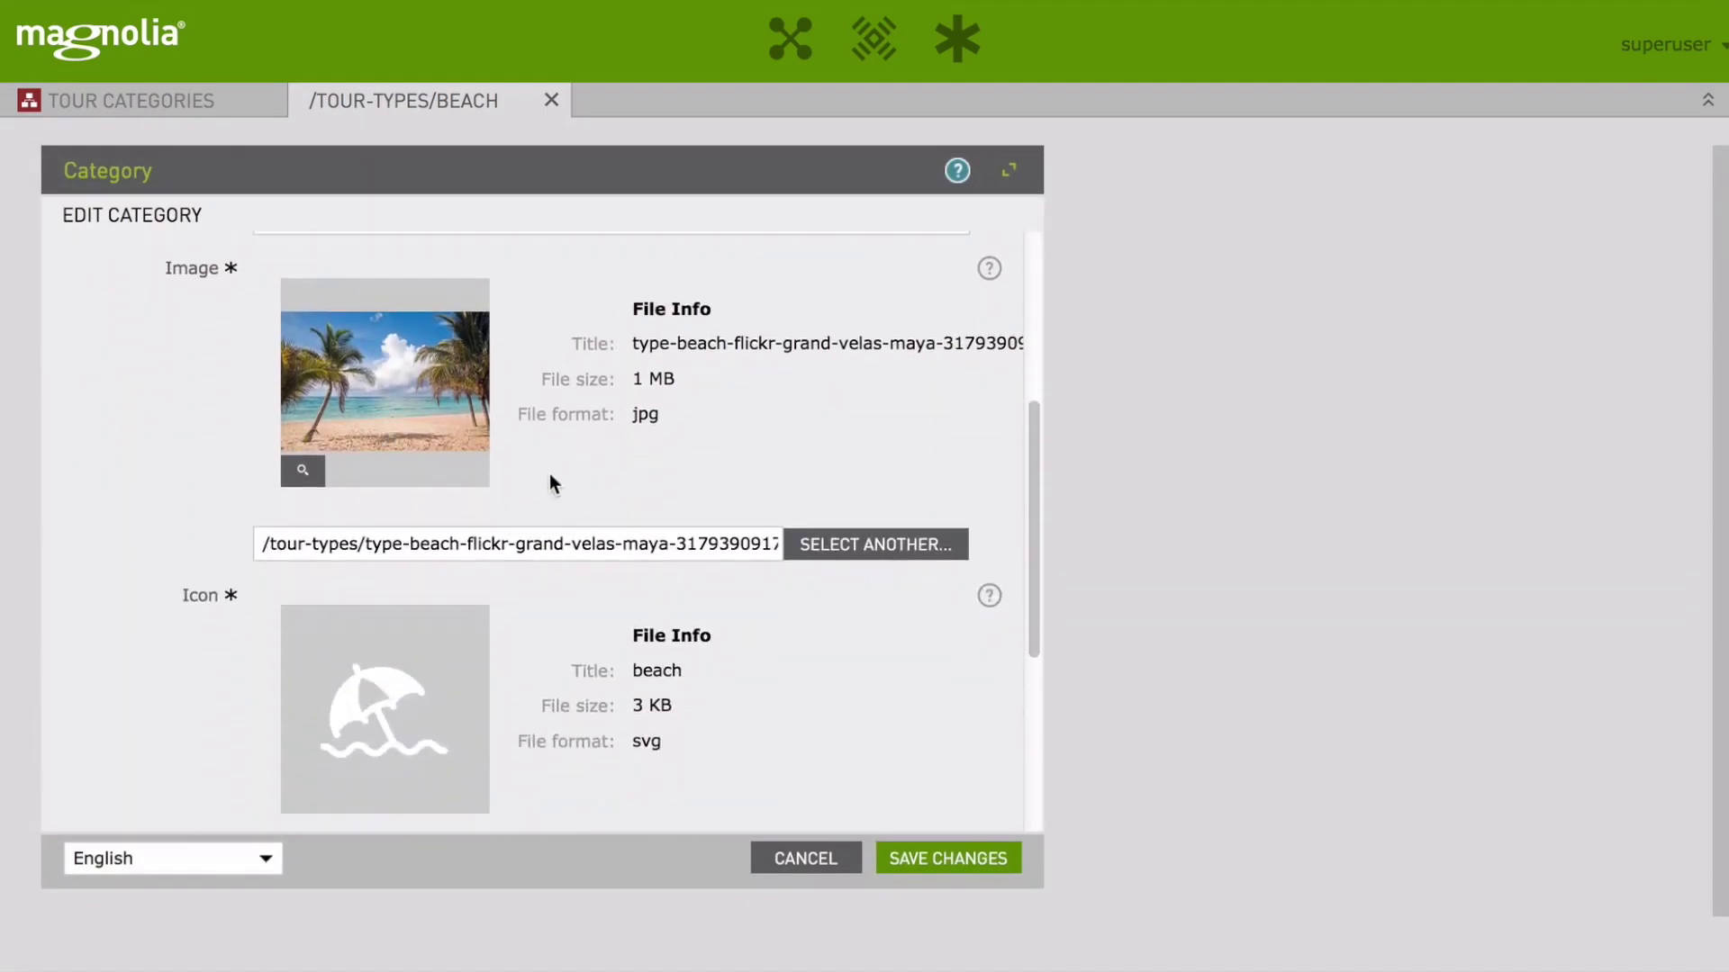
scroll(549, 473, "down", 5)
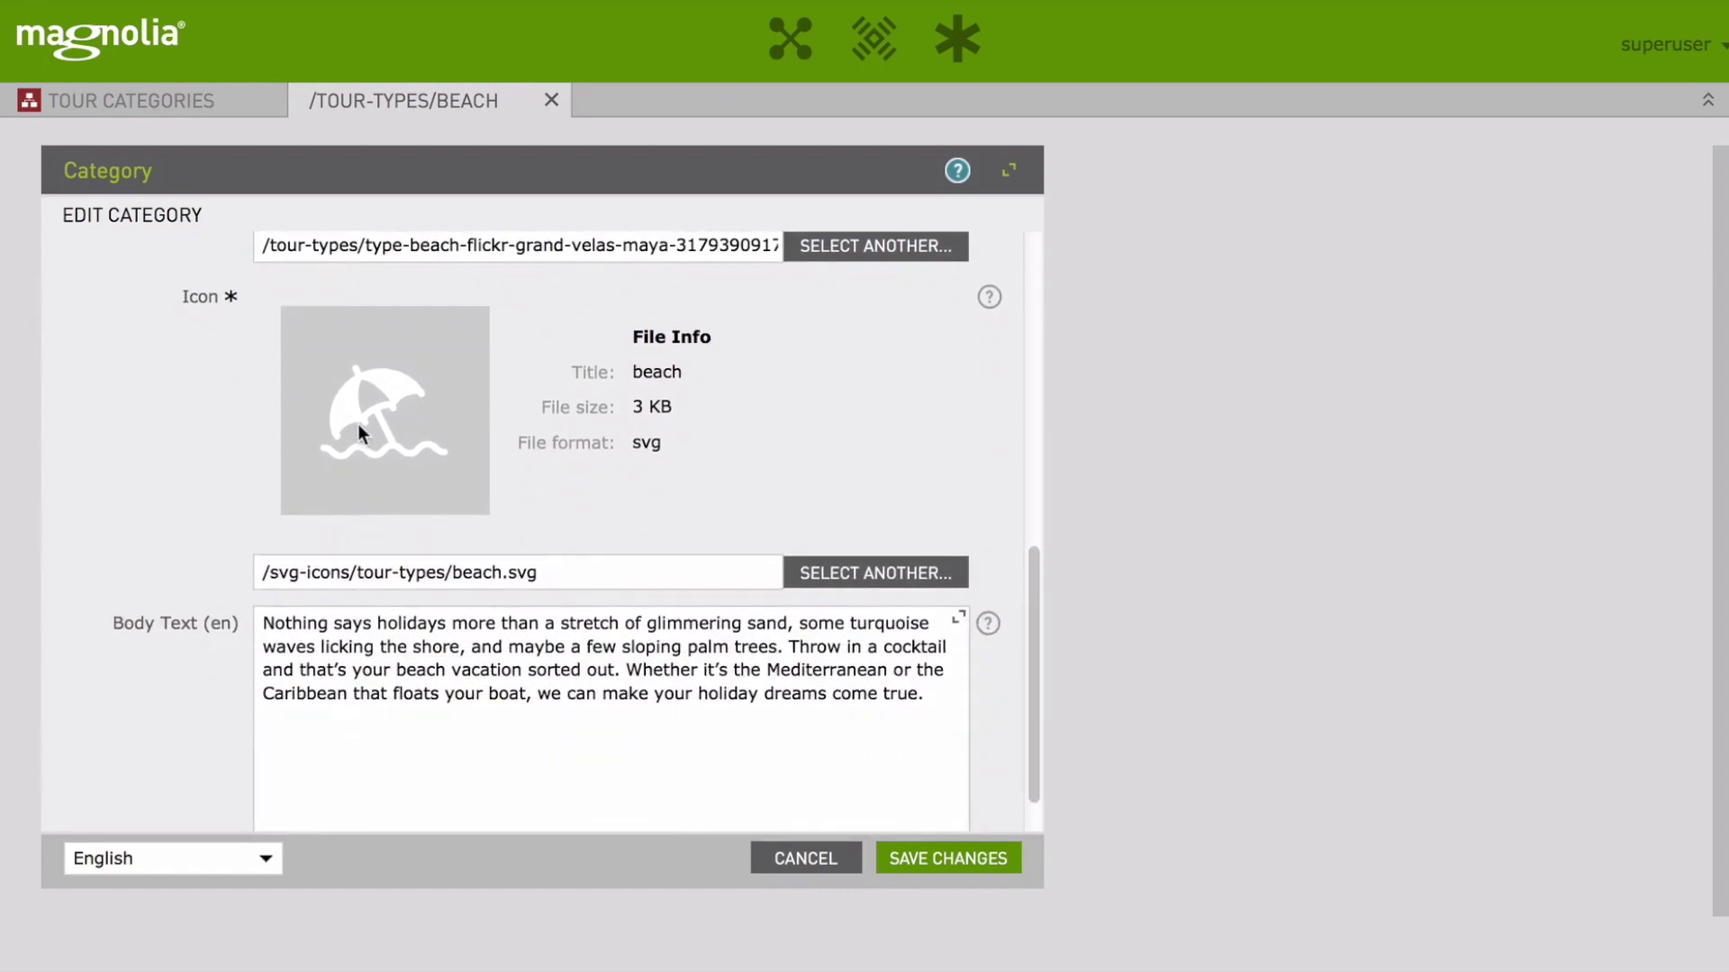
left_click(811, 860)
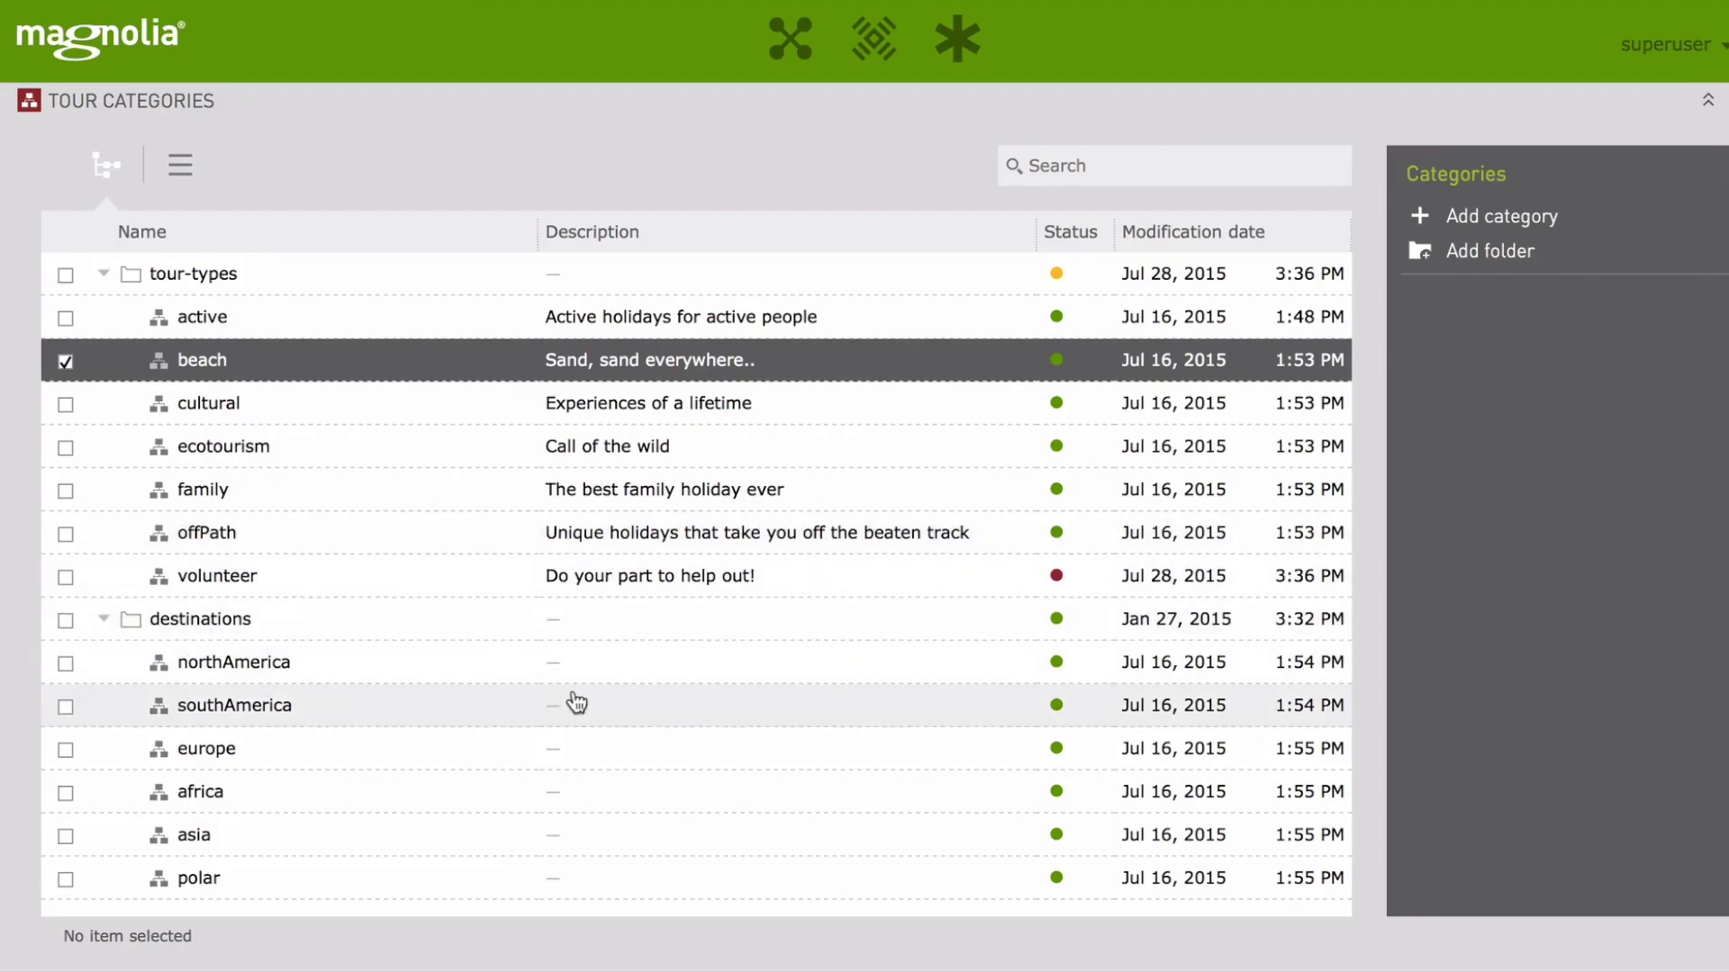
Switch to the Tours app, expand the magnolia-travels folder and look through its list of tours.
left_click(804, 51)
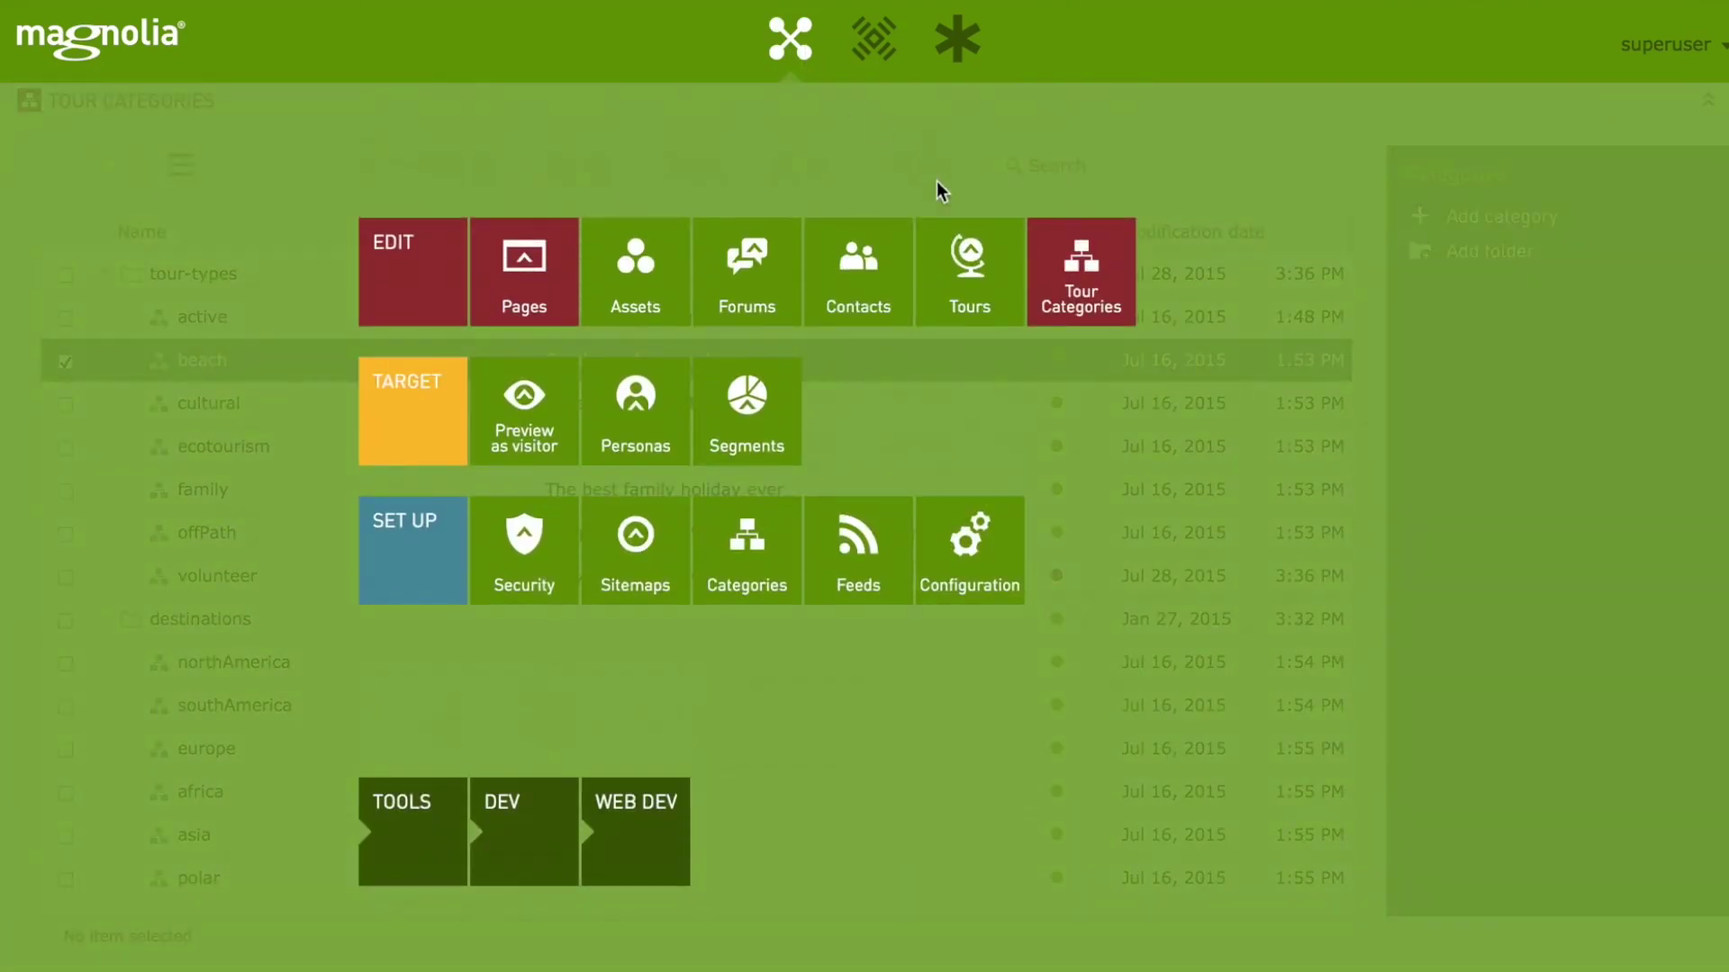
left_click(967, 267)
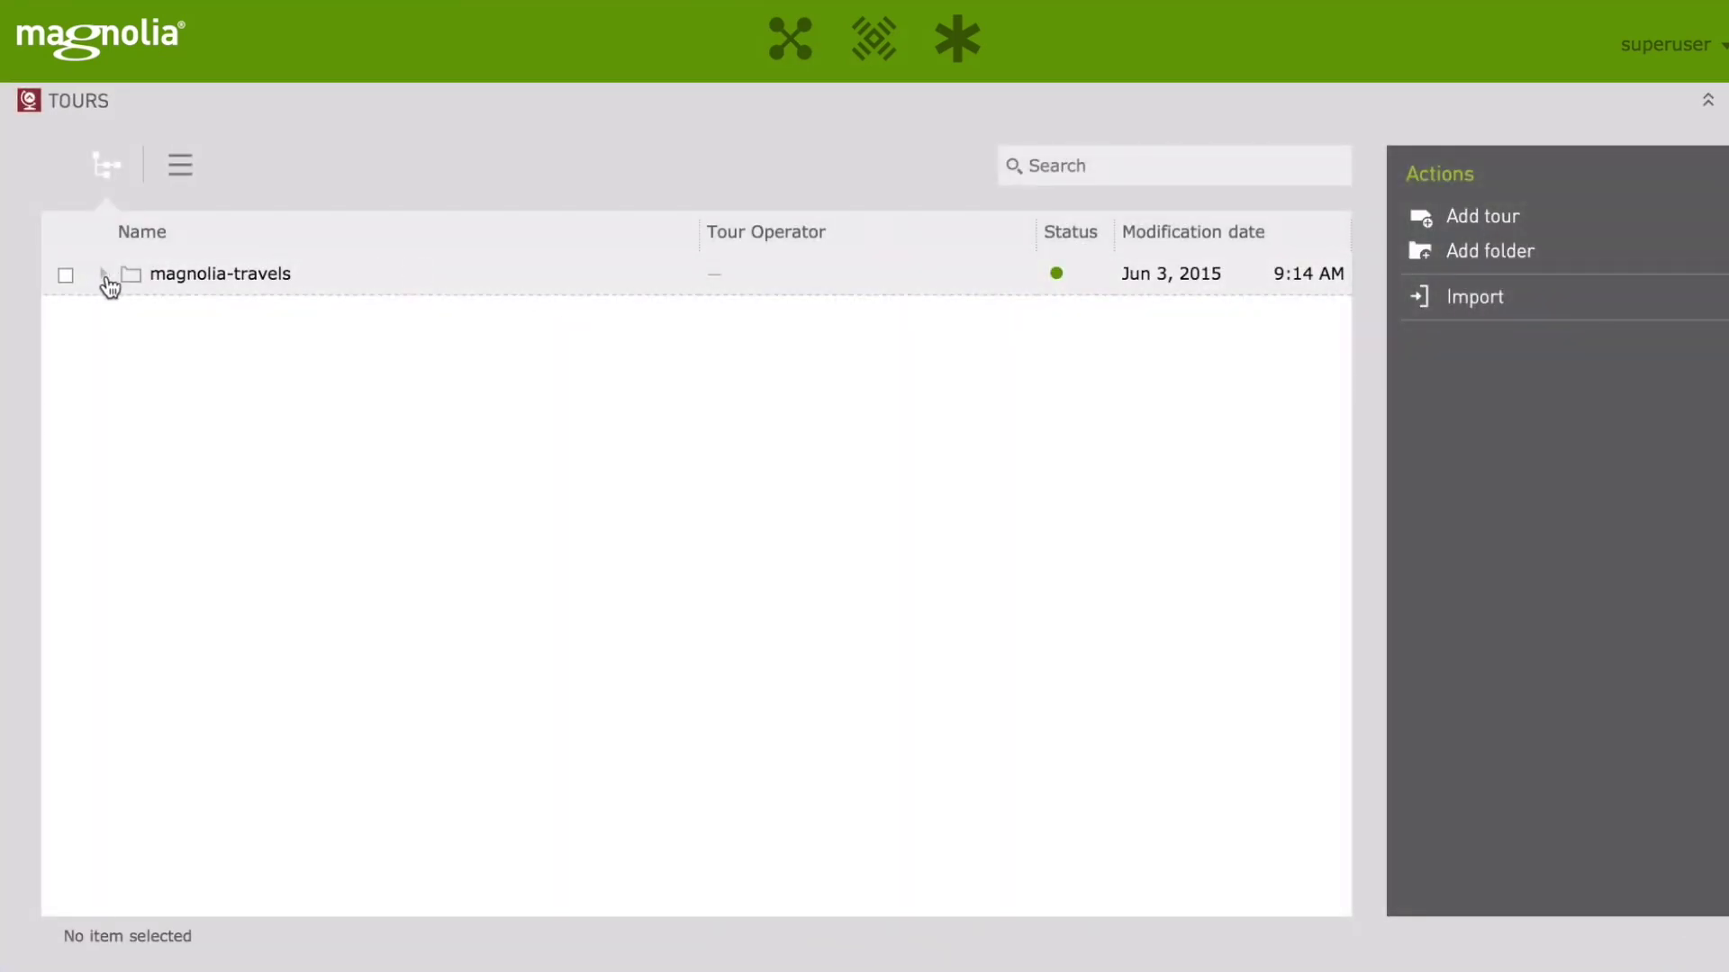
left_click(105, 276)
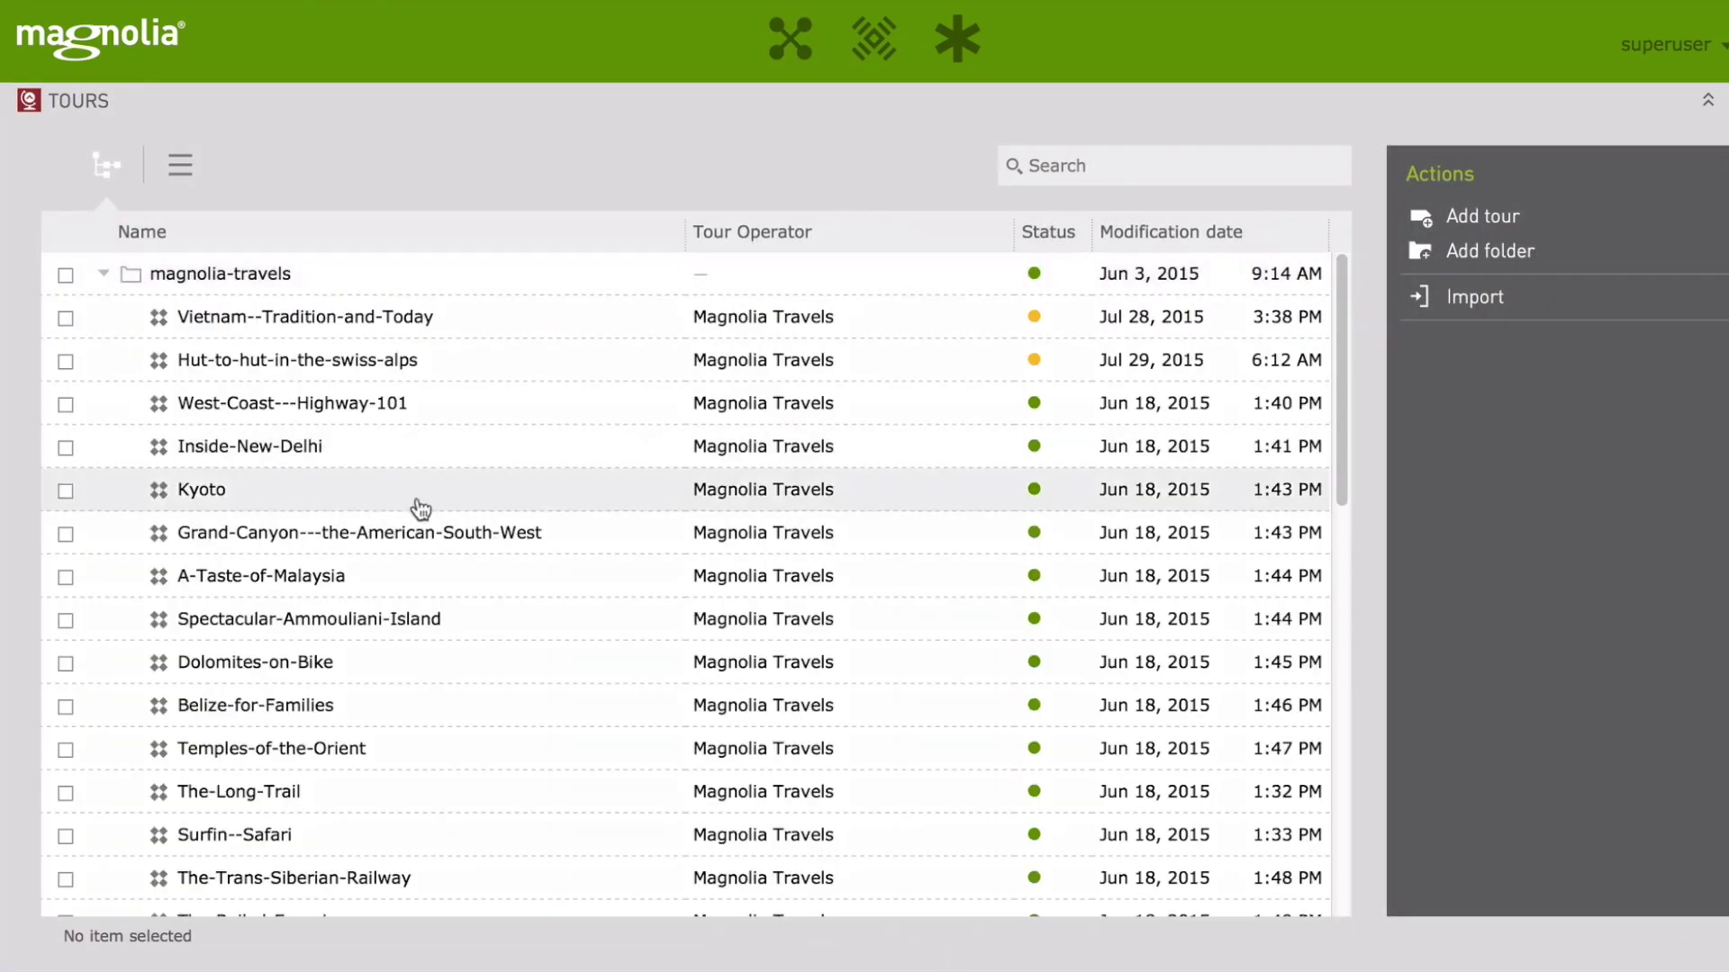
scroll(610, 544, "down", 10)
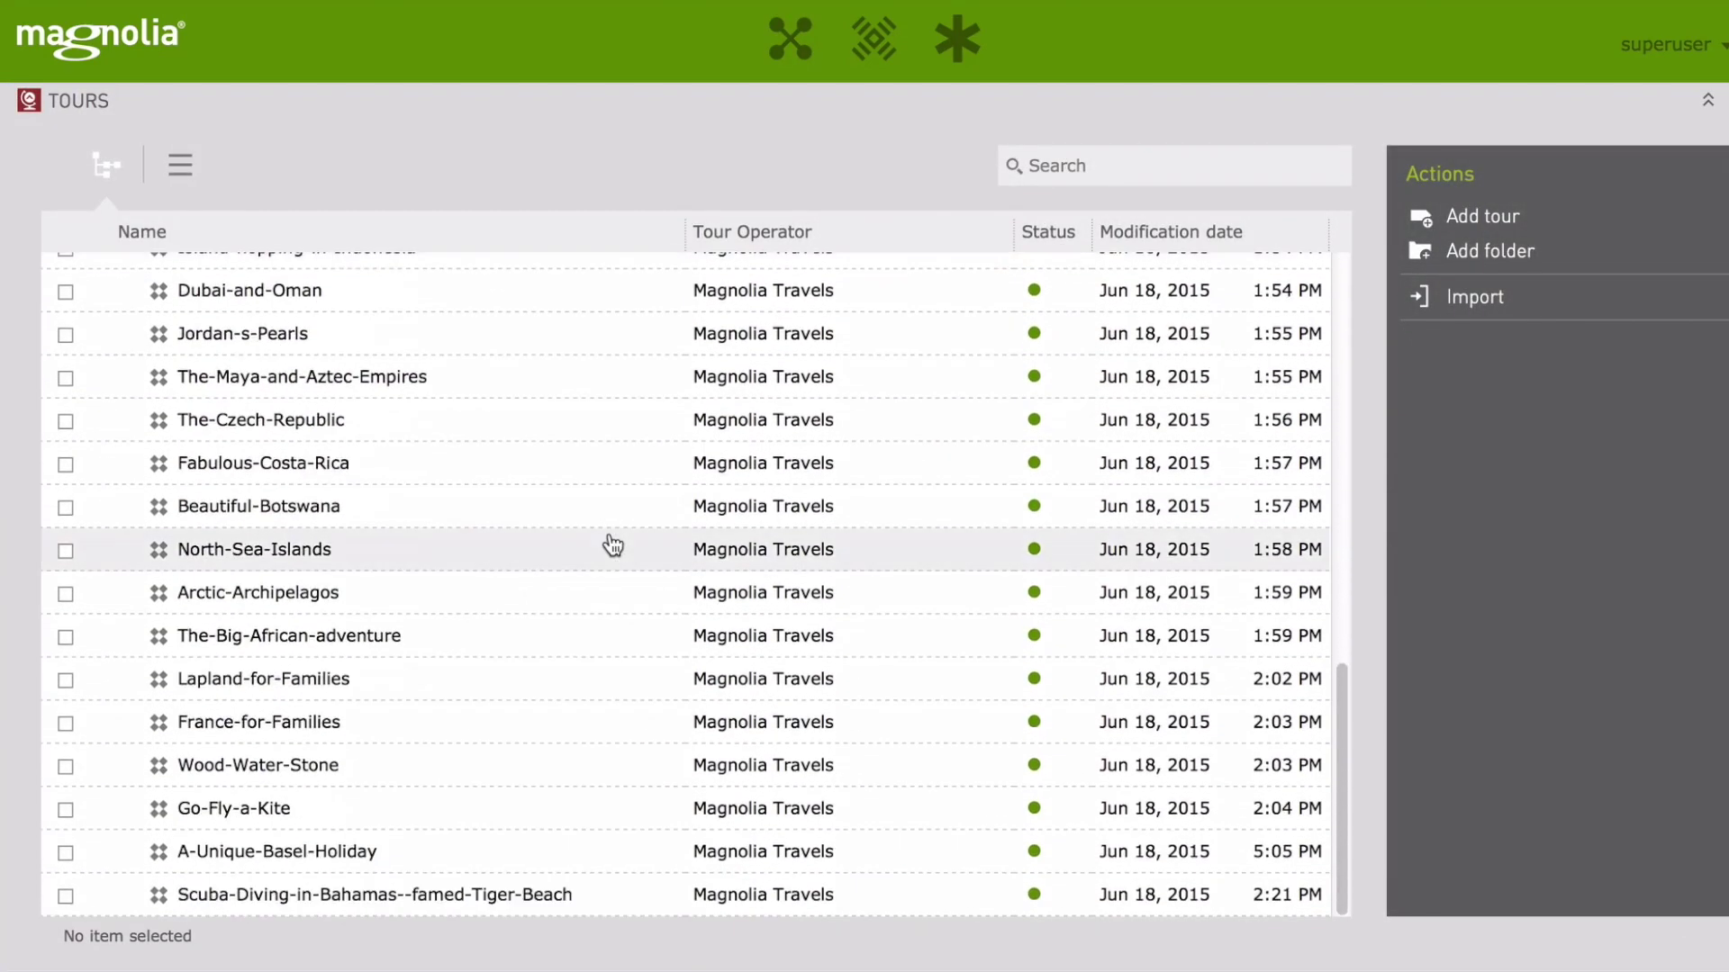
Open the North Sea Islands tour, mark it as featured and review its tour types, destination and other details.
double_click(236, 549)
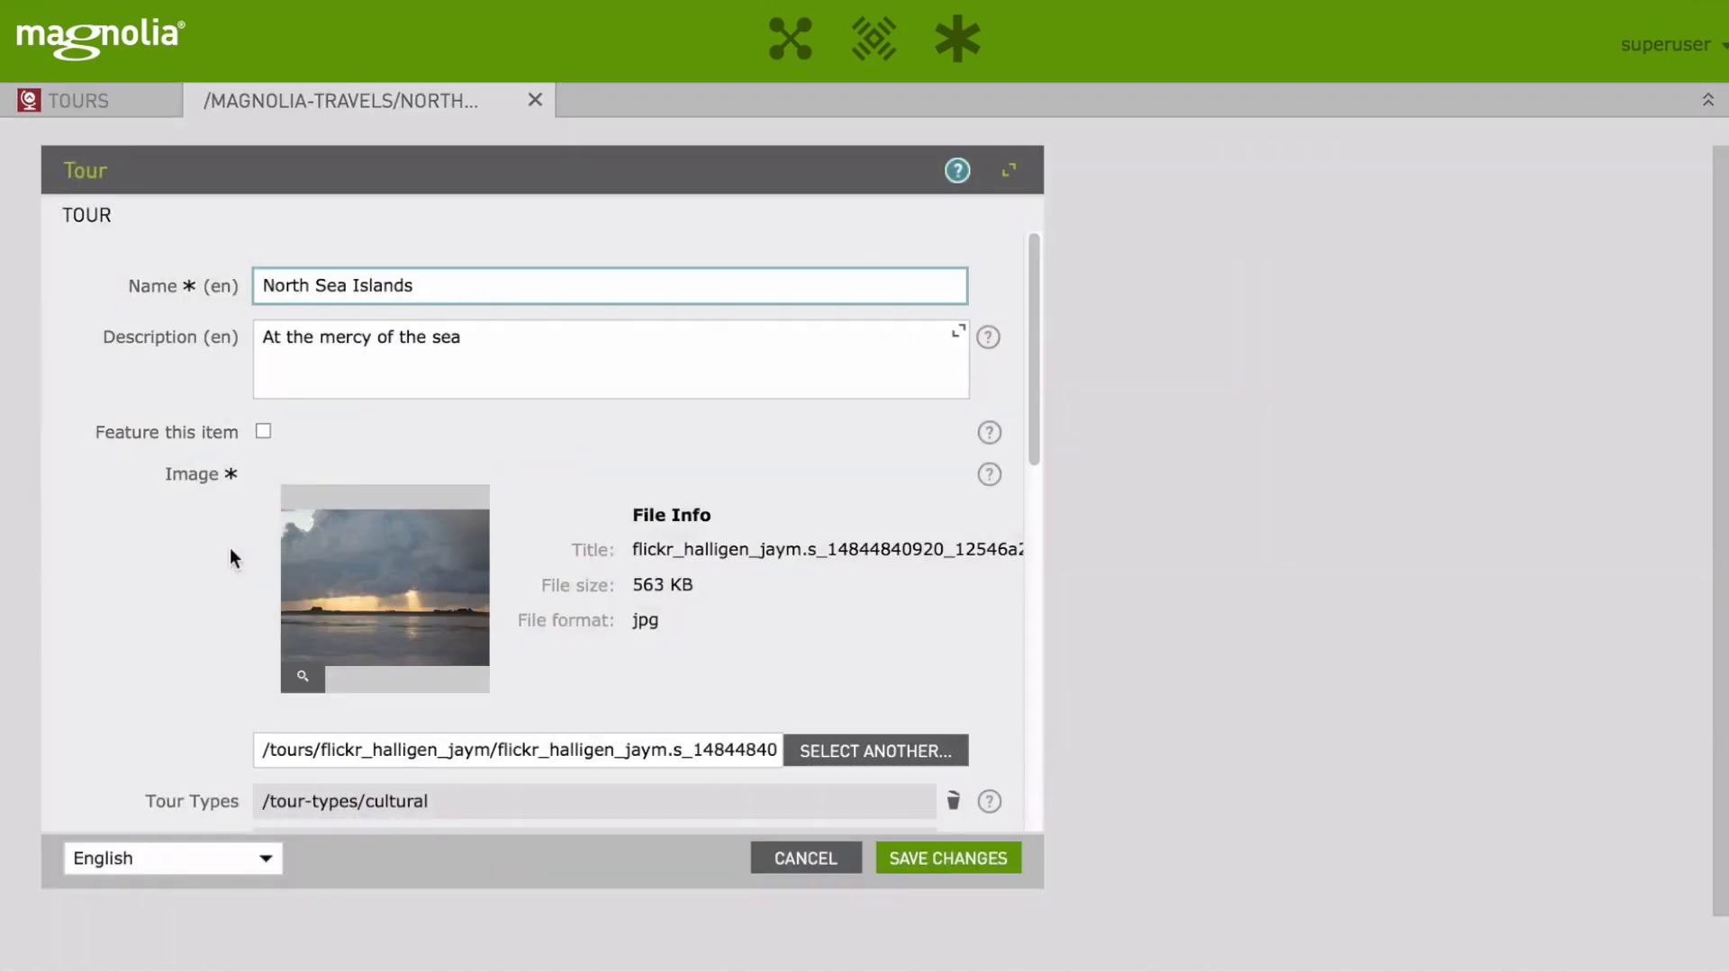
left_click(262, 431)
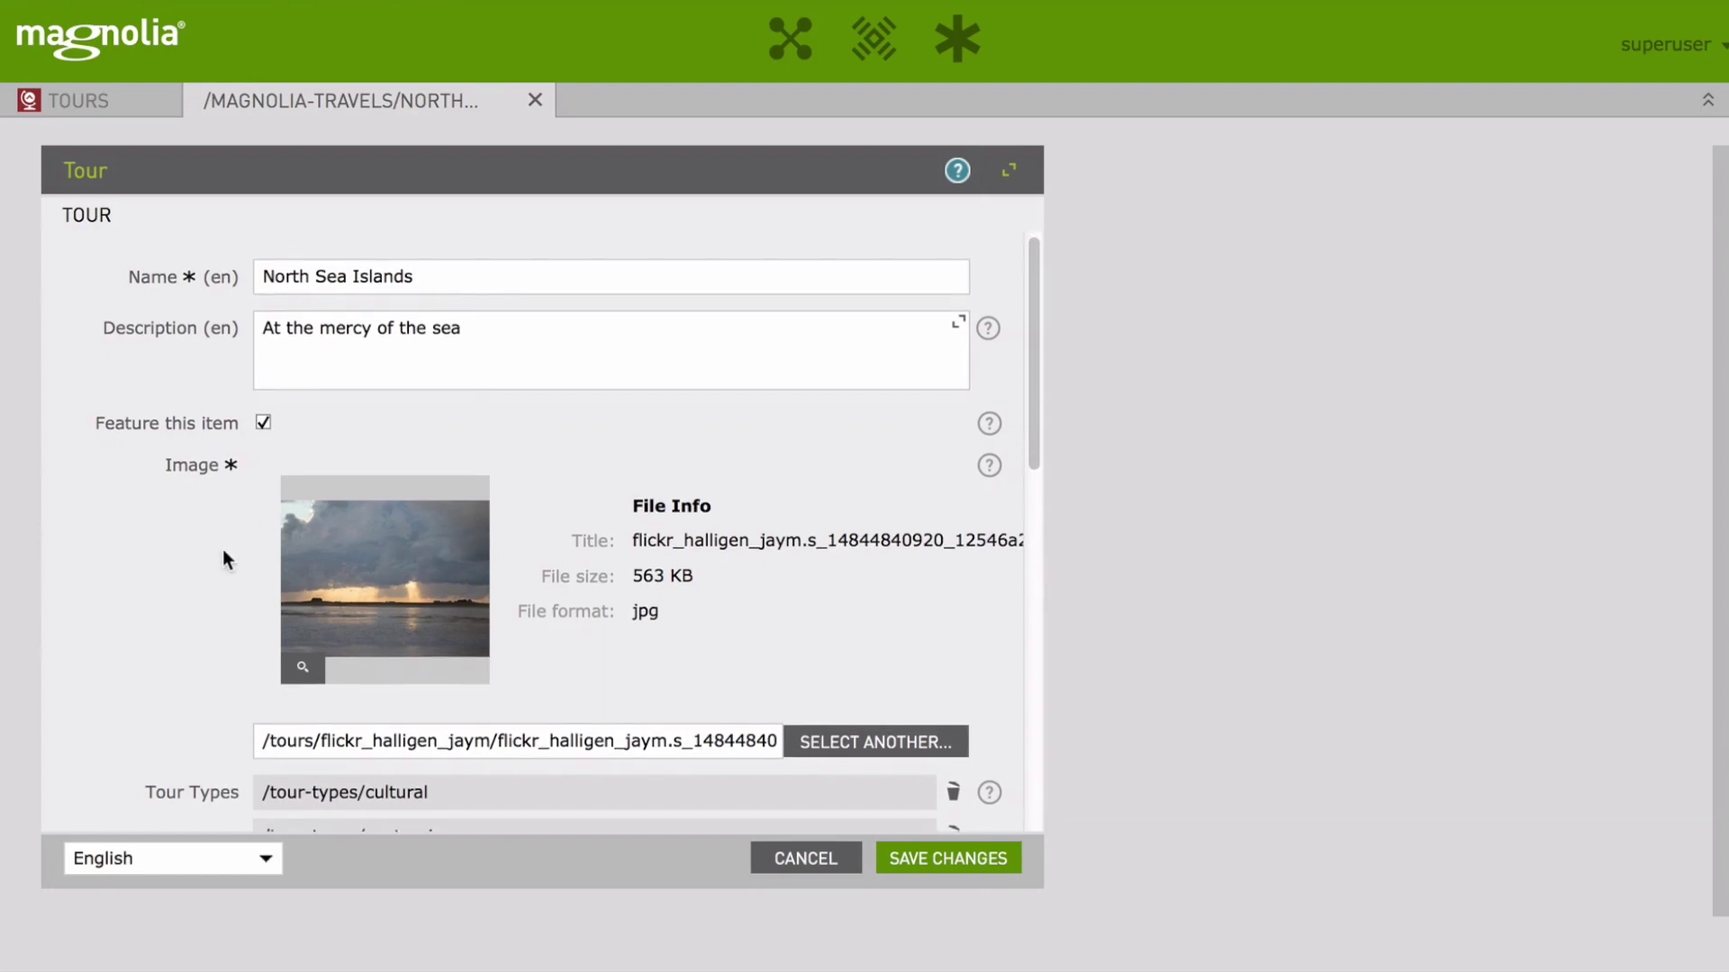
scroll(224, 549, "down", 5)
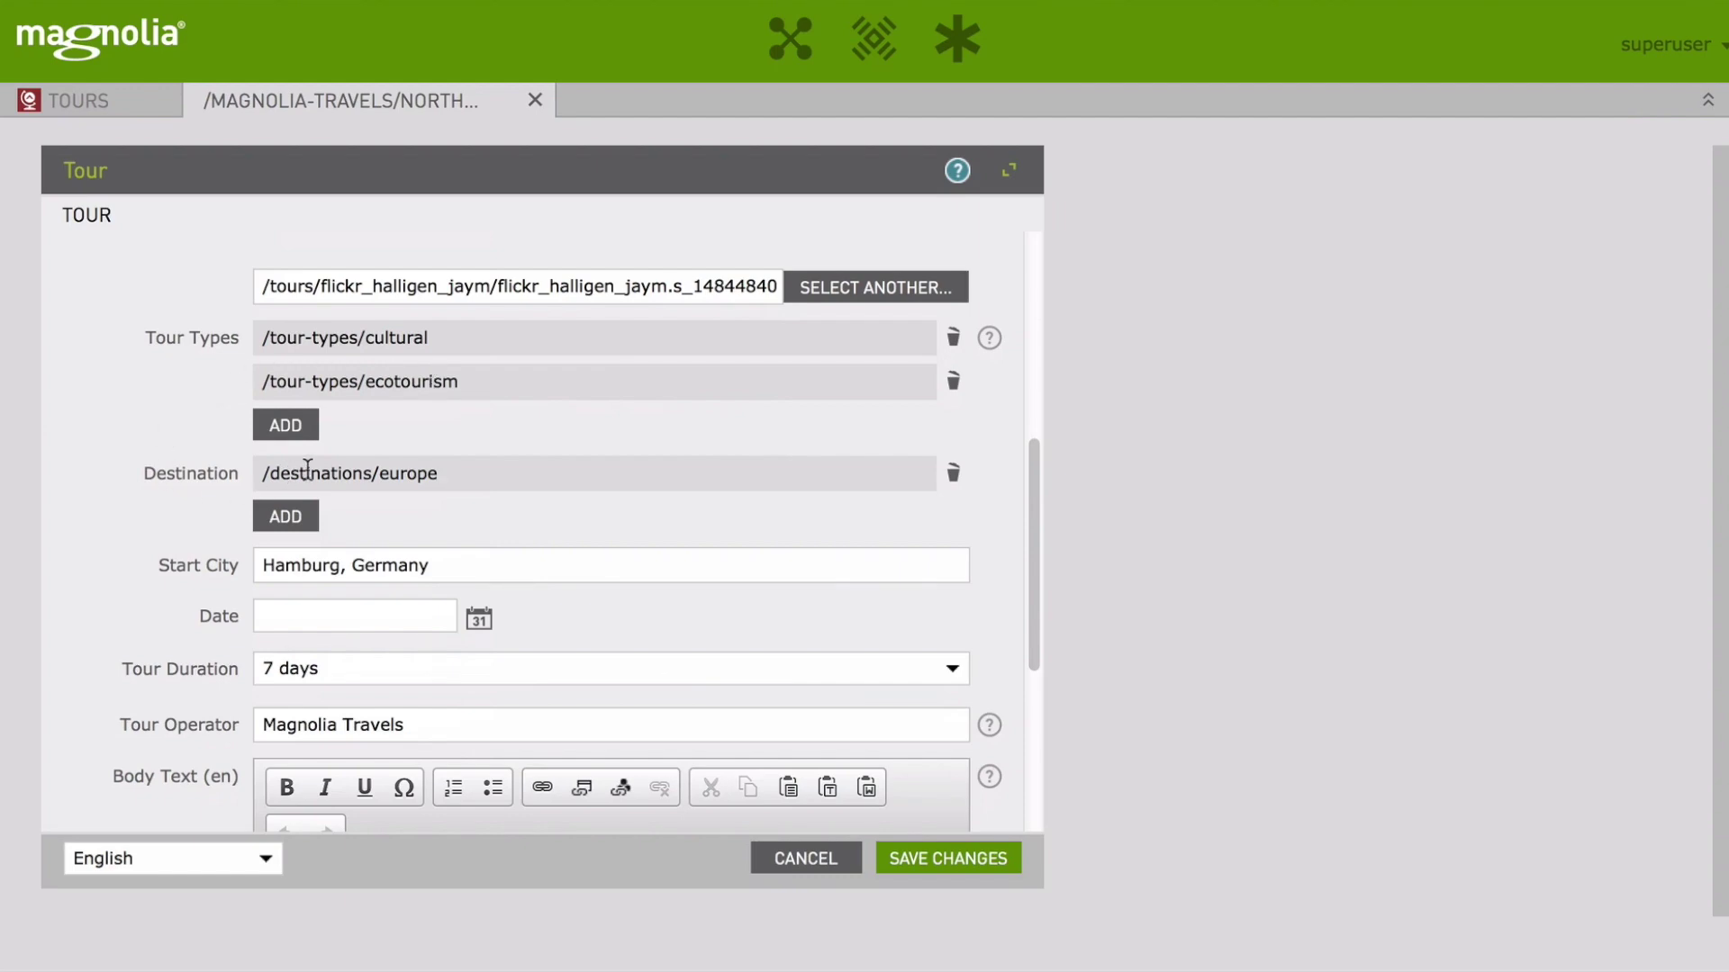
left_click(792, 39)
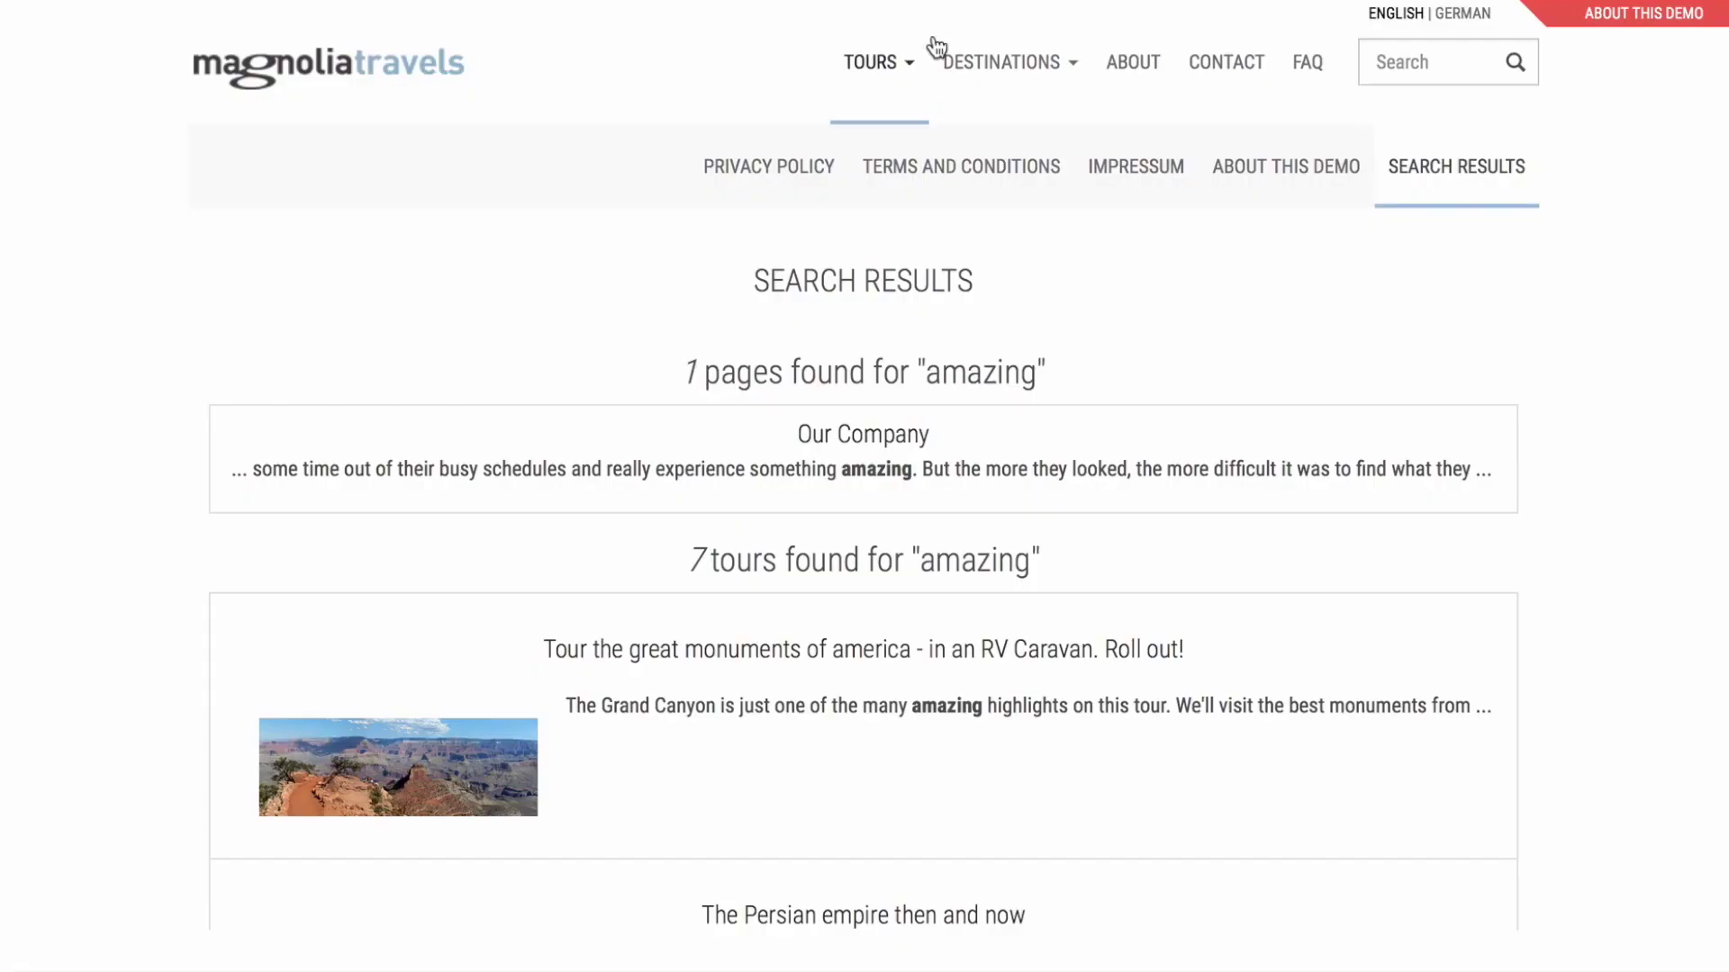
On the travel website, go to the North America destination page and open its West Coast - Highway 101 tour.
left_click(994, 81)
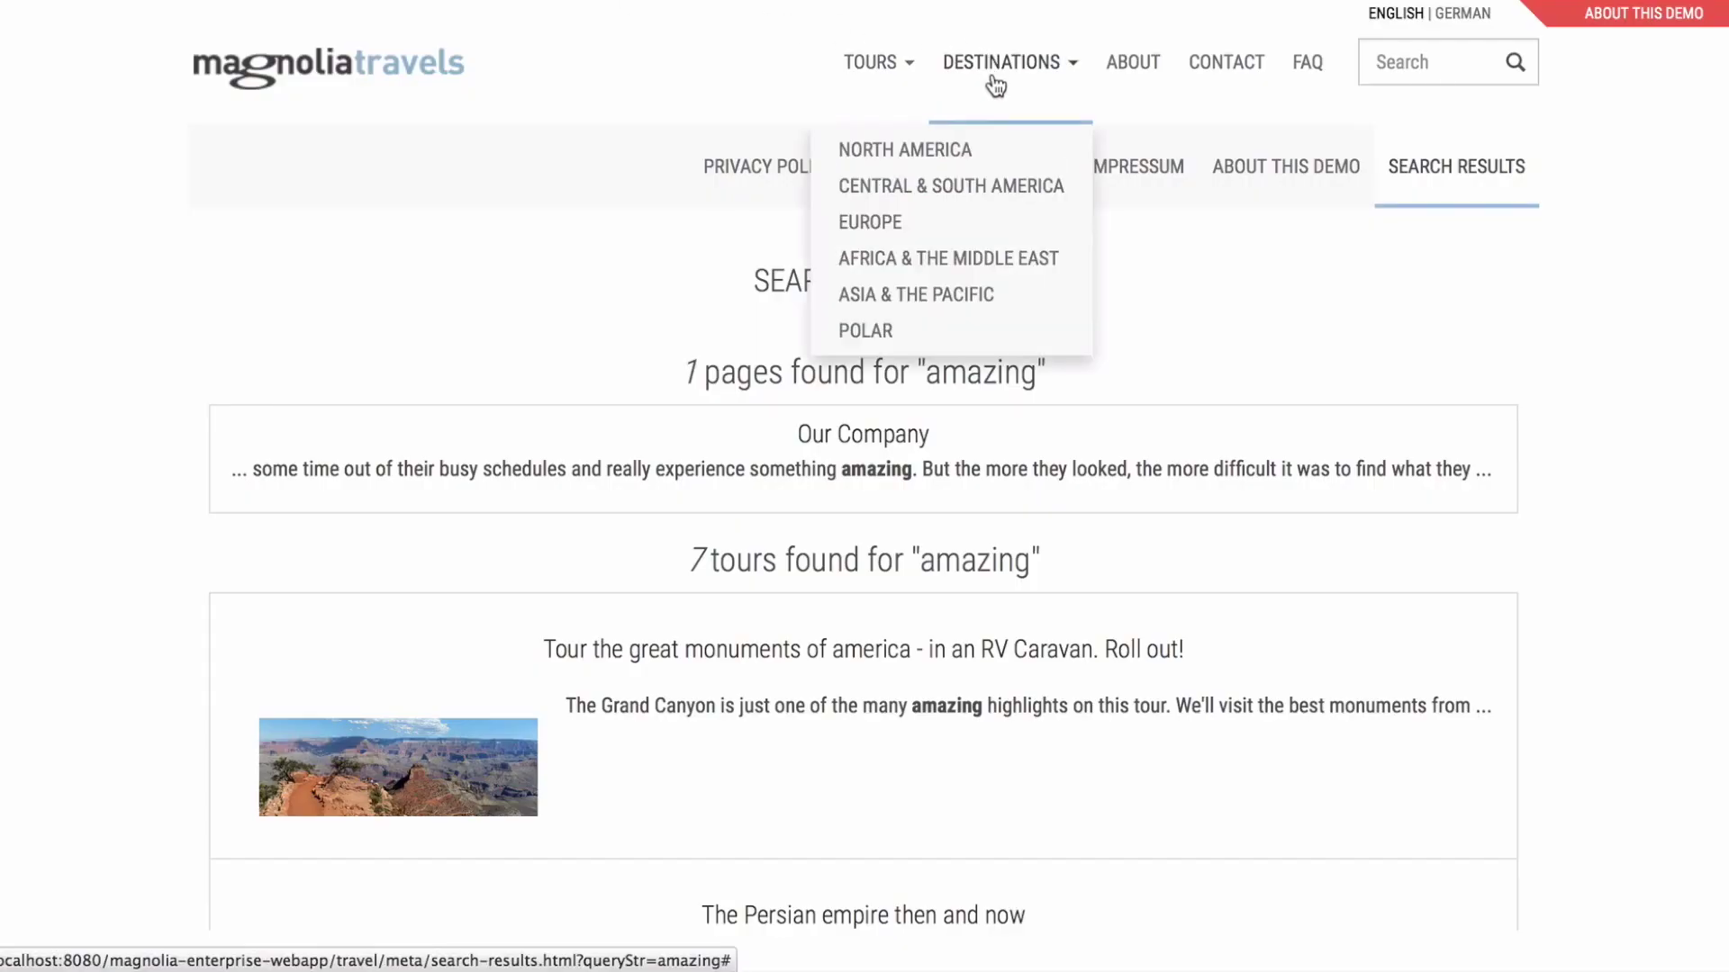
left_click(961, 158)
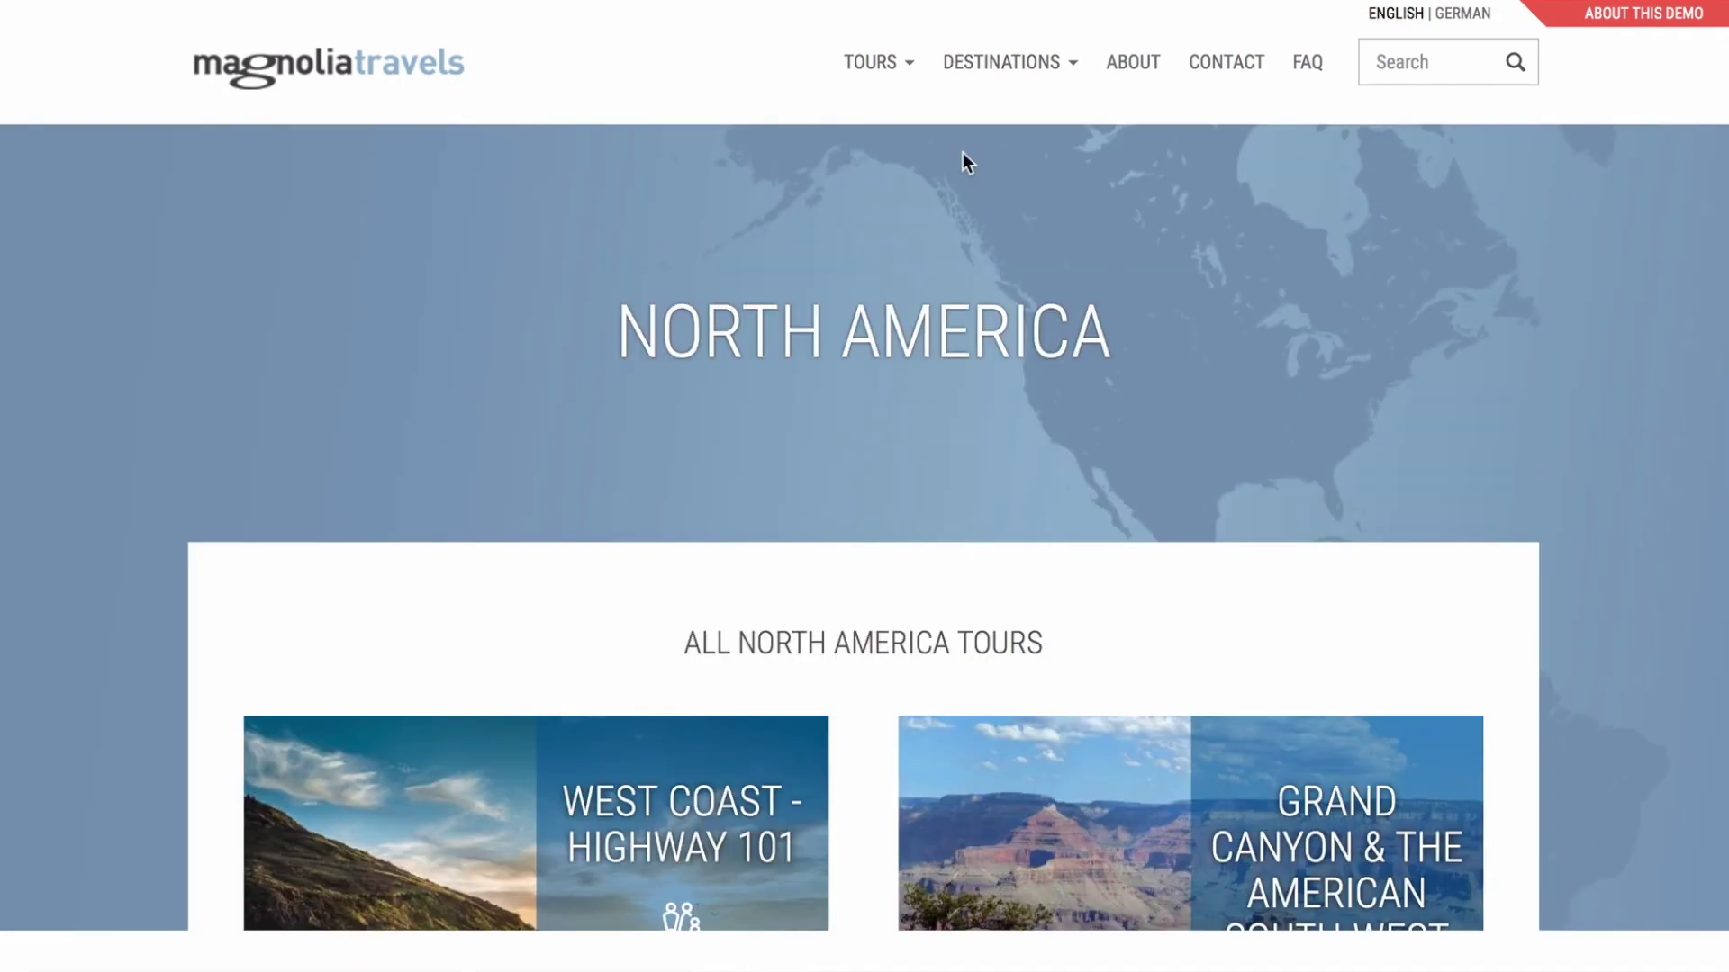
scroll(545, 791, "down", 3)
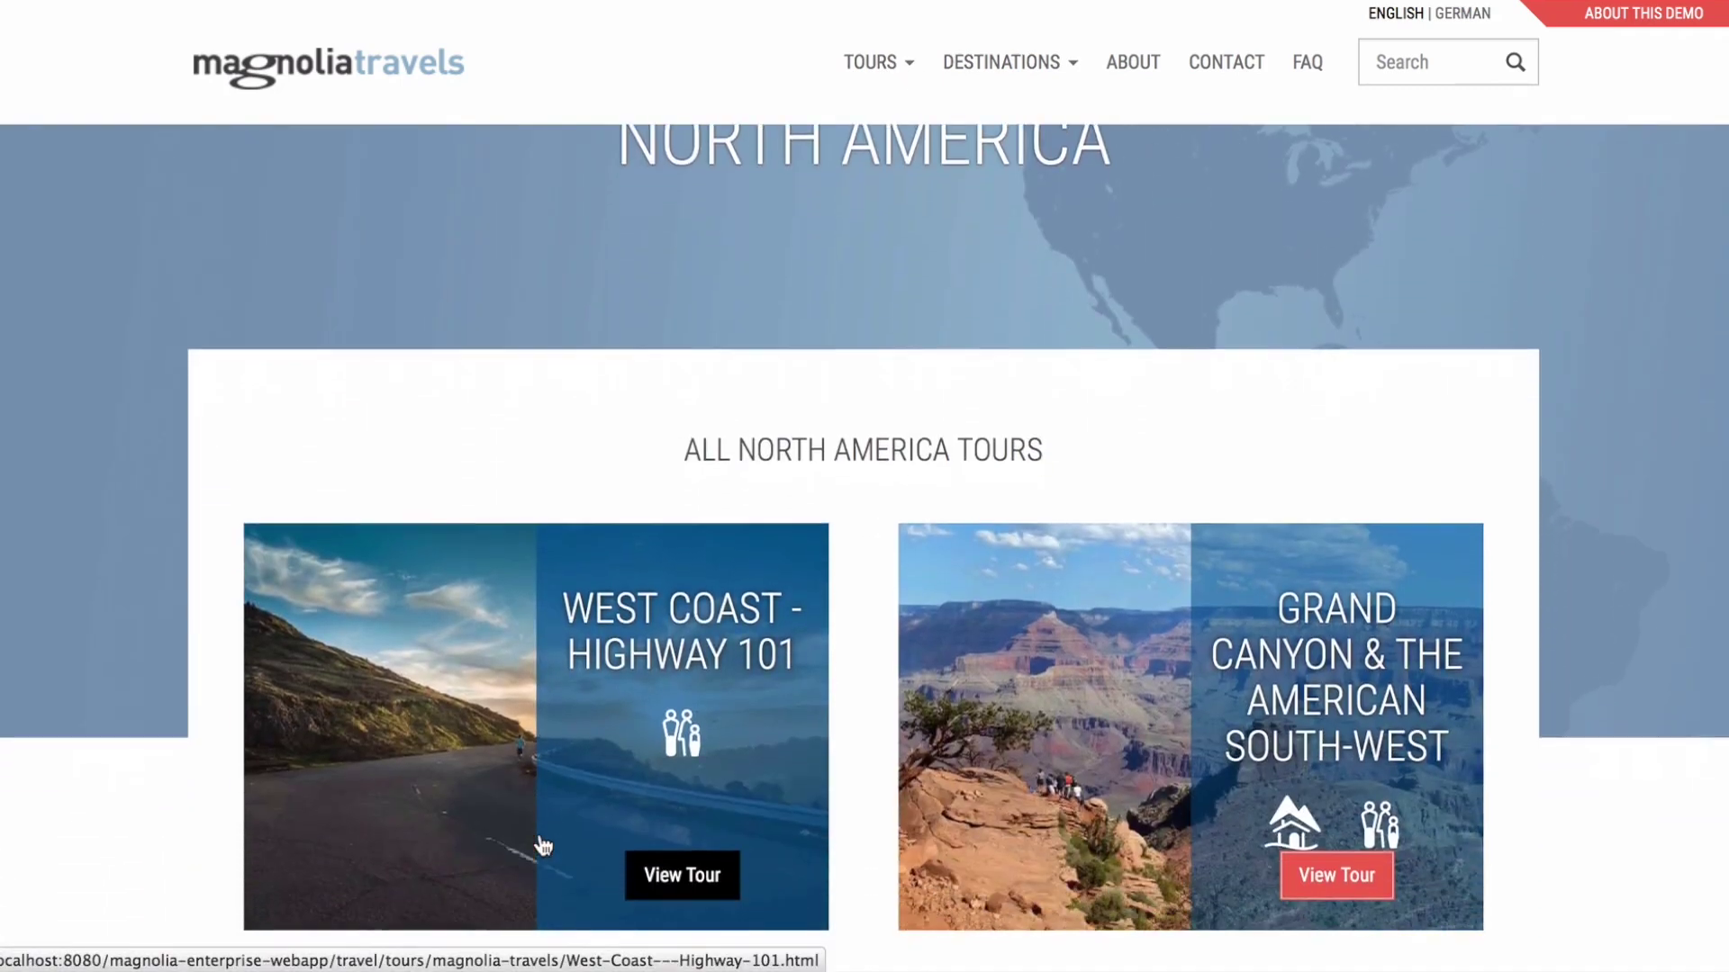
left_click(543, 773)
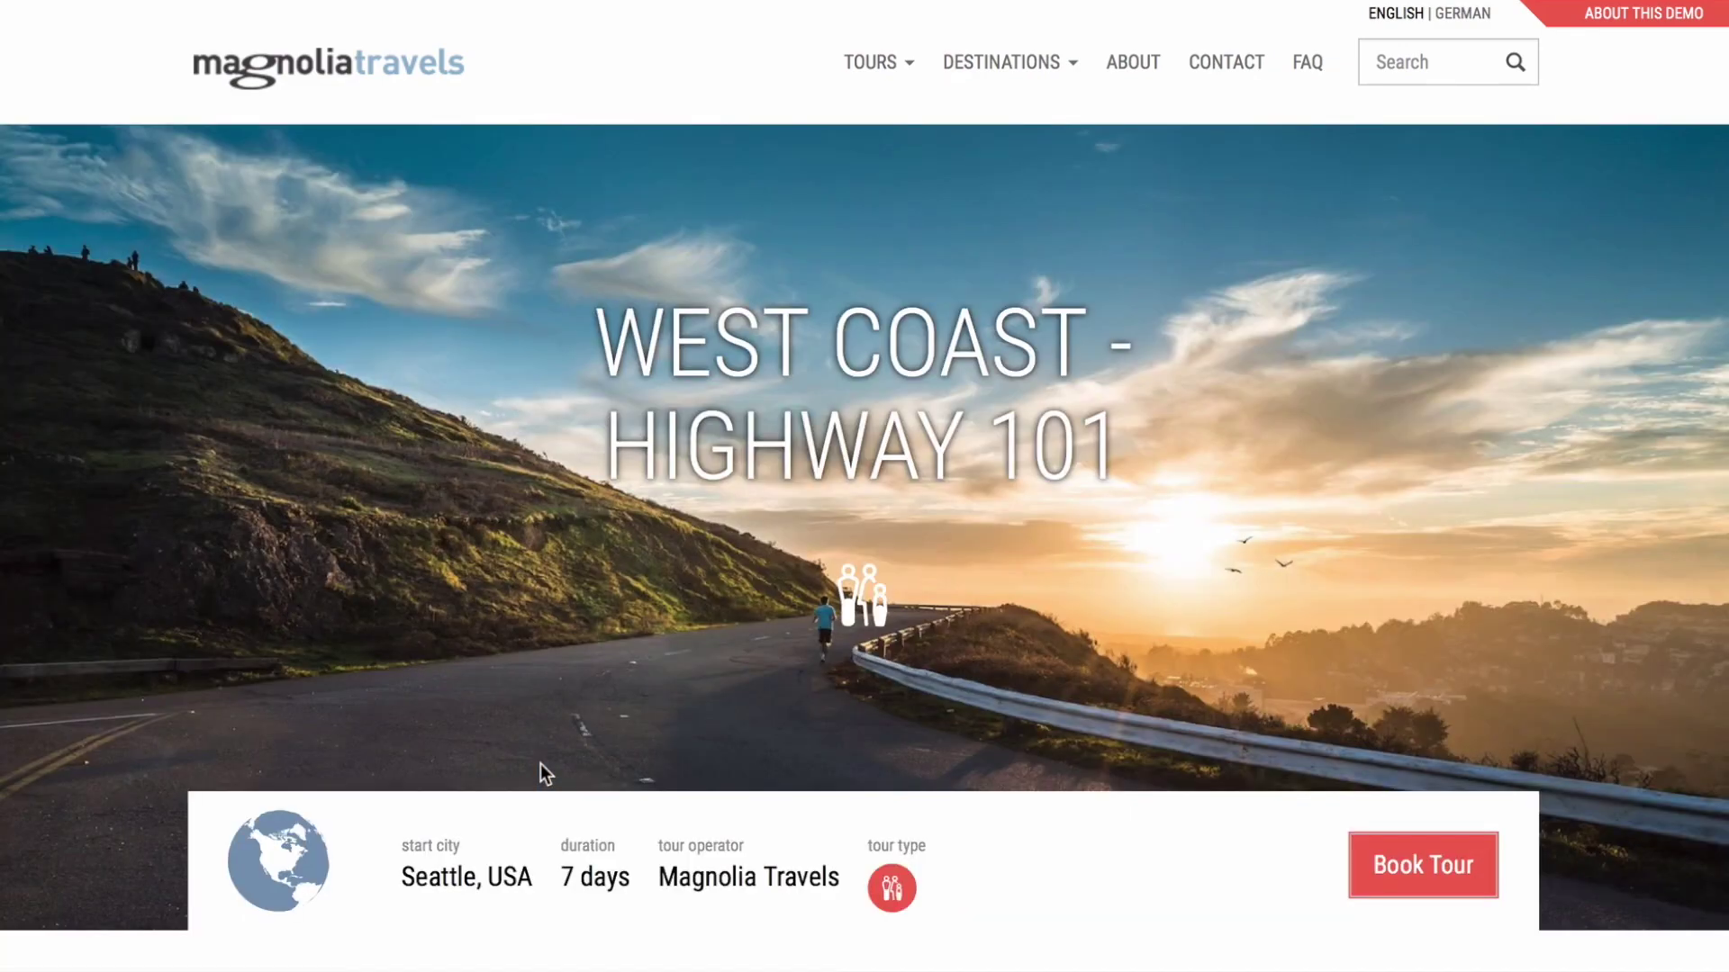